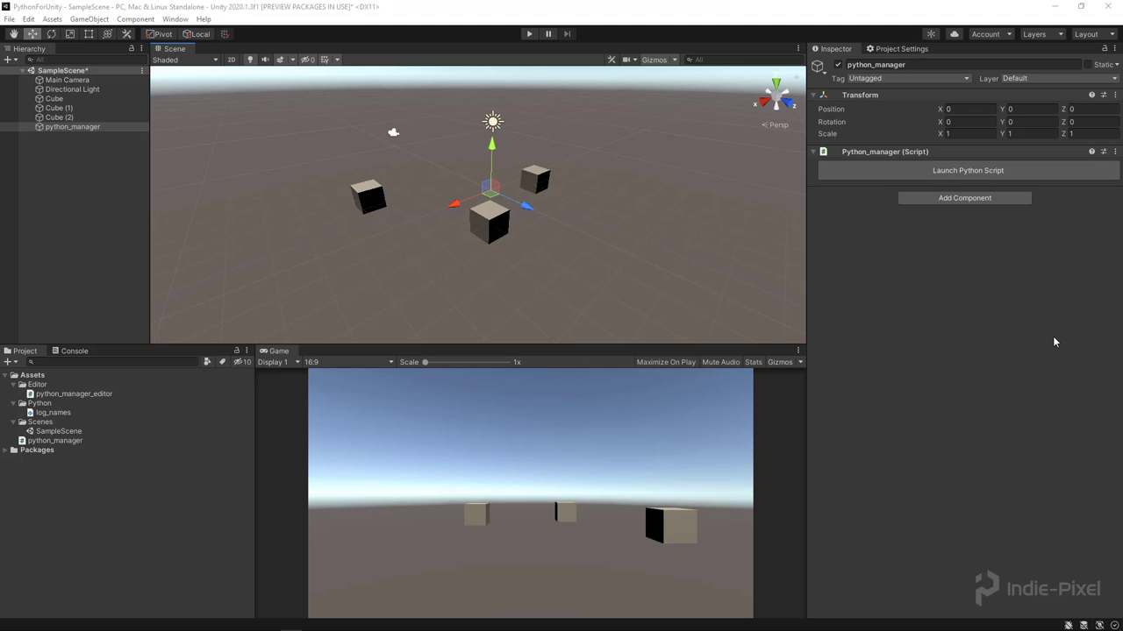
Review the log_names.py script in Visual Studio Code and return to Unity
{"action": "left_click", "coordinate": [956, 172]}
{"action": "mouse_move", "coordinate": [271, 626]}
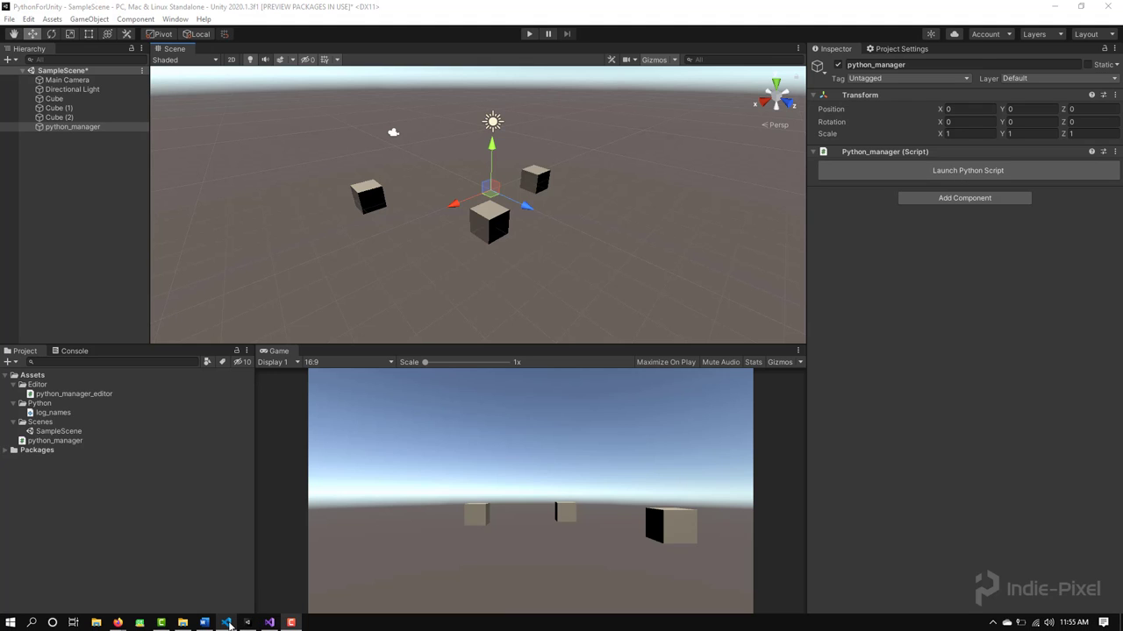
{"action": "left_click", "coordinate": [227, 622]}
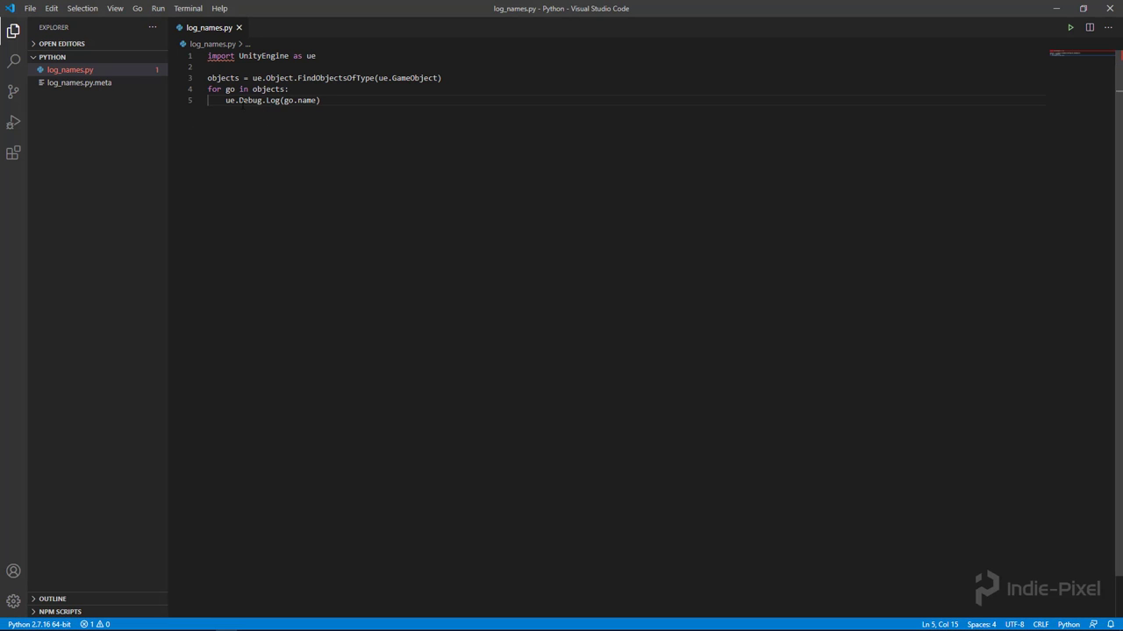
{"action": "left_click", "coordinate": [1055, 8]}
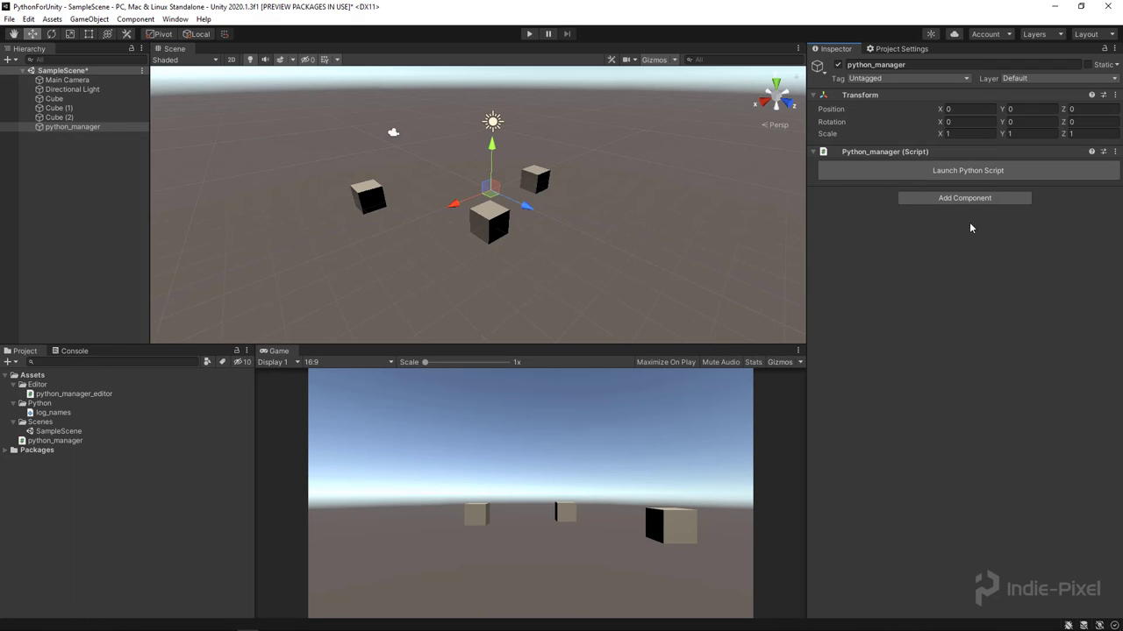
Show the console, clear its messages and launch the Python script from the python_manager component
{"action": "left_click", "coordinate": [953, 172]}
{"action": "left_click", "coordinate": [86, 355]}
{"action": "left_click", "coordinate": [13, 363]}
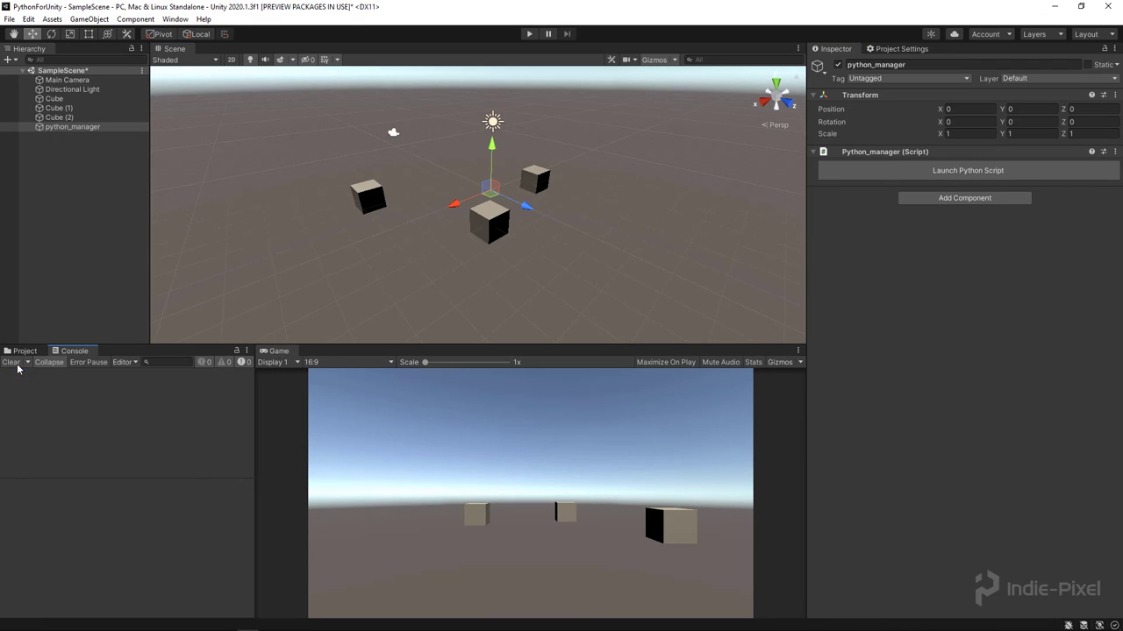
{"action": "left_click", "coordinate": [953, 172]}
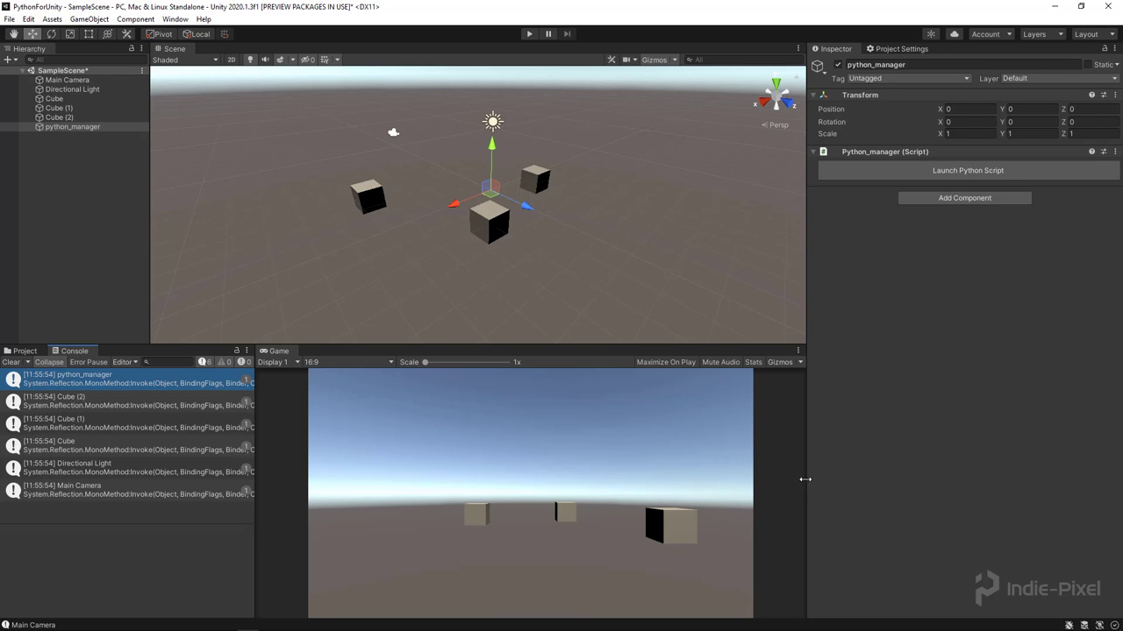
{"action": "left_click_drag", "start_coordinate": [806, 478], "coordinate": [826, 476]}
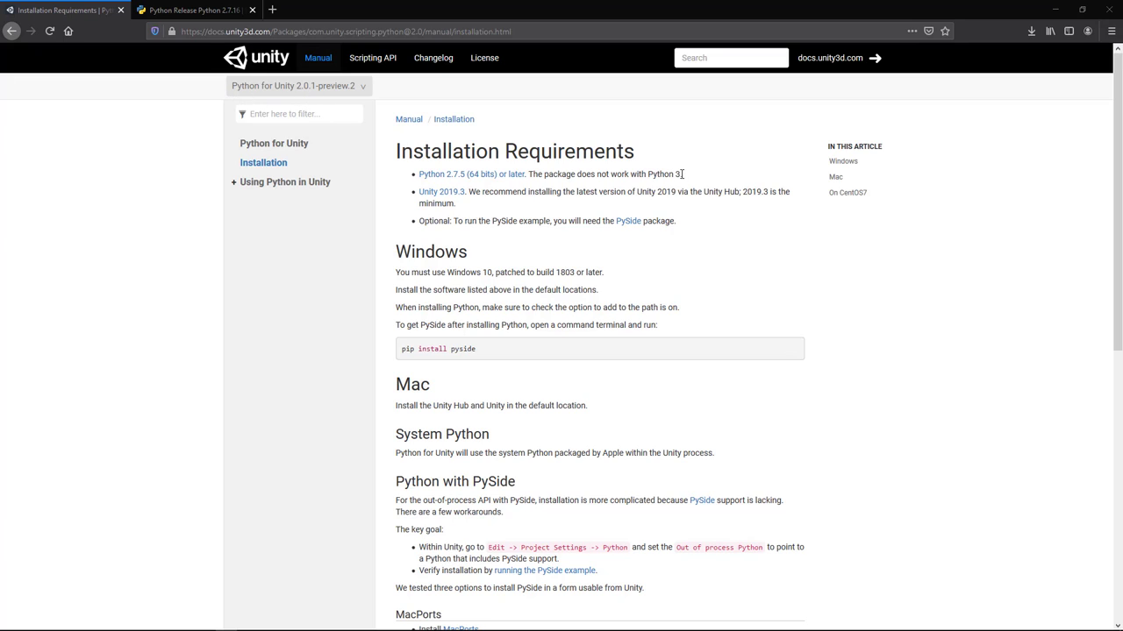
In Firefox, follow the Python 2.7.5 link in Unity's installation requirements and save the Windows x86-64 MSI installer for Python 2.7.16
{"action": "left_click_drag", "start_coordinate": [682, 175], "coordinate": [648, 175]}
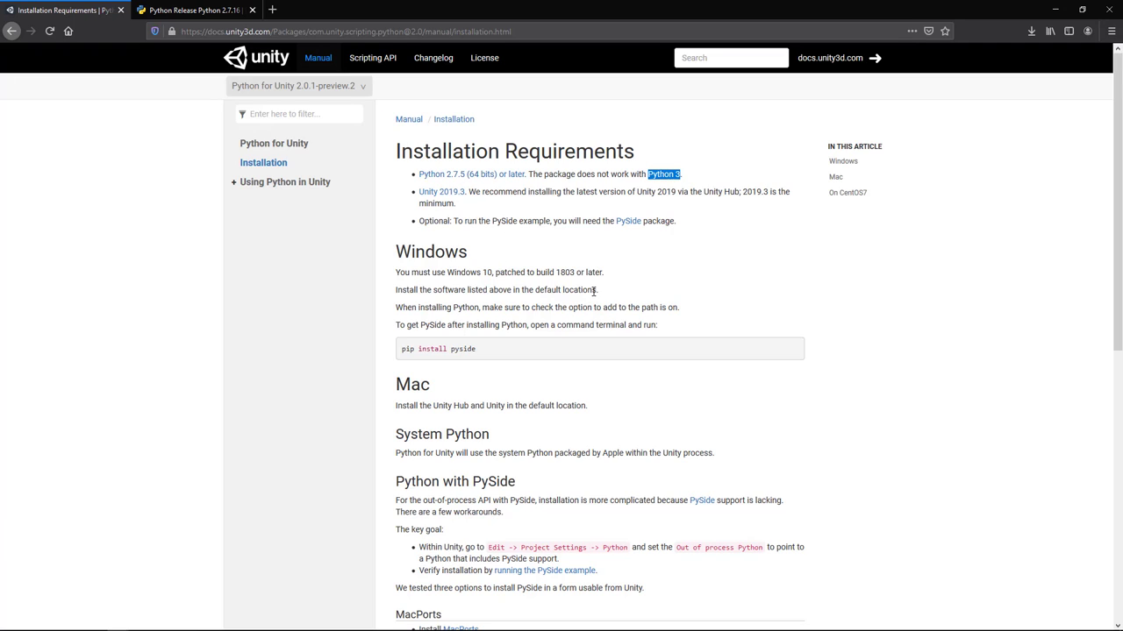
{"action": "left_click", "coordinate": [460, 175]}
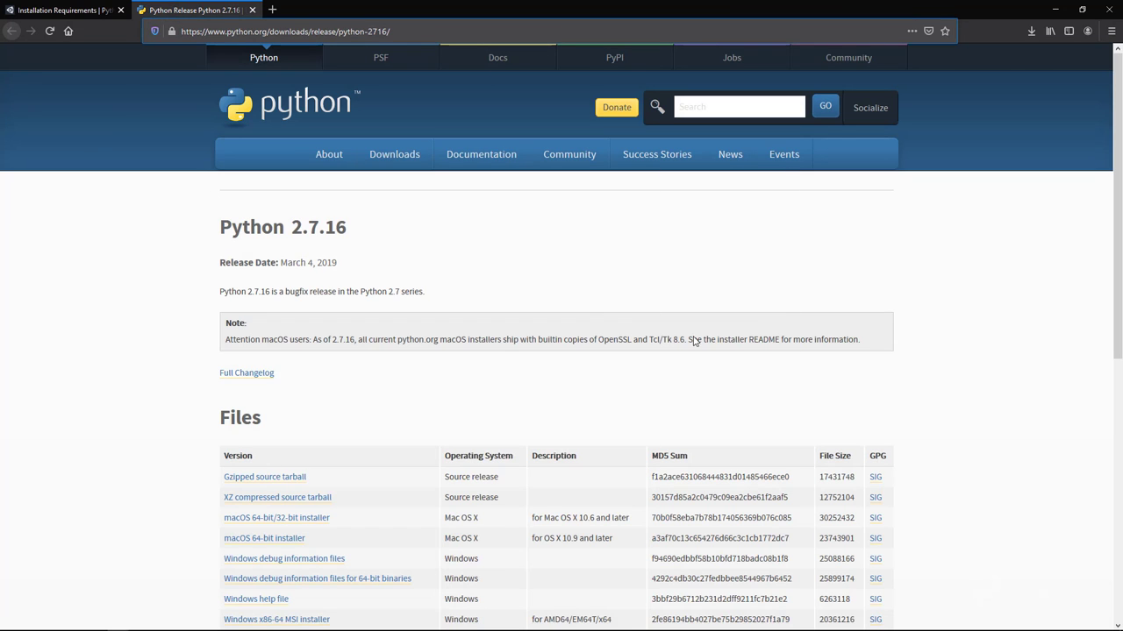
{"action": "scroll", "coordinate": [789, 311], "scroll_direction": "down", "scroll_amount": 2}
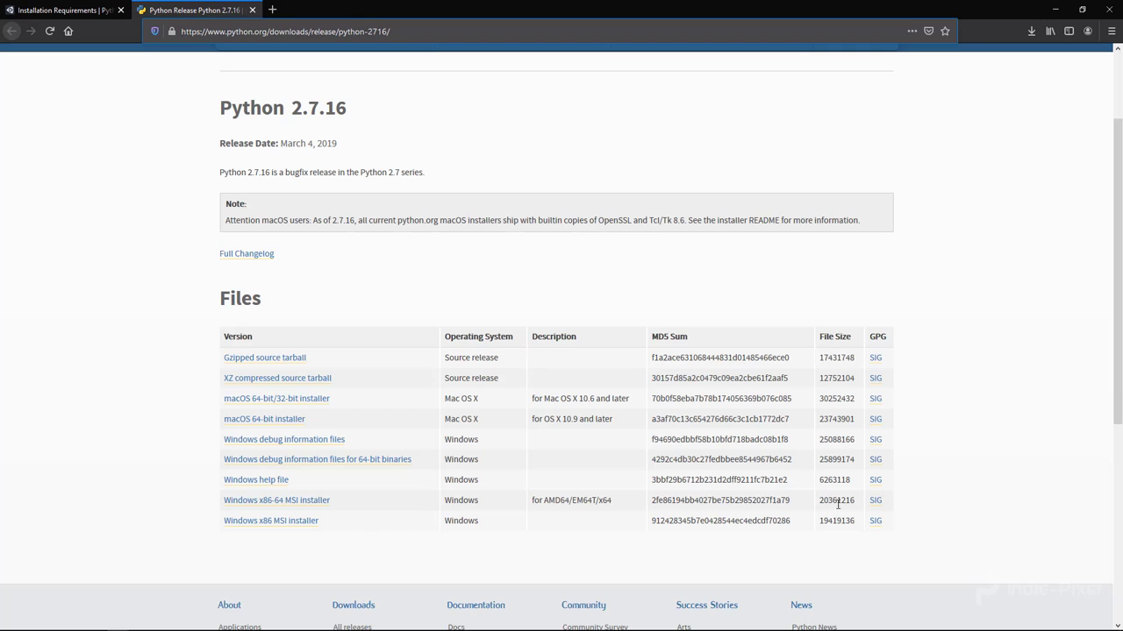
{"action": "left_click", "coordinate": [291, 508]}
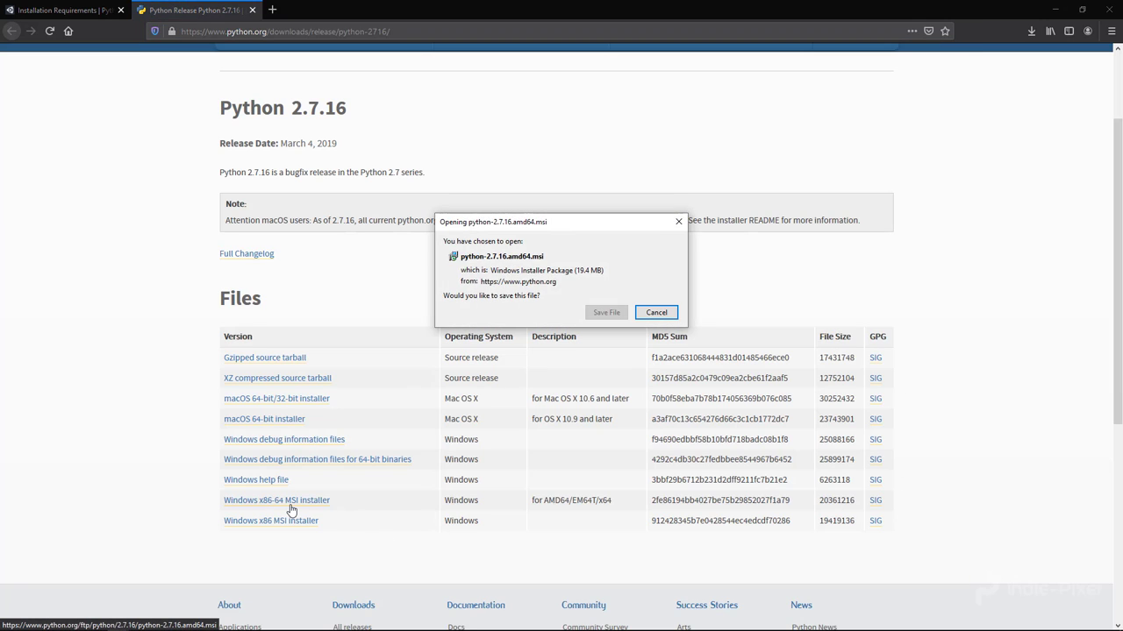
{"action": "left_click", "coordinate": [600, 314]}
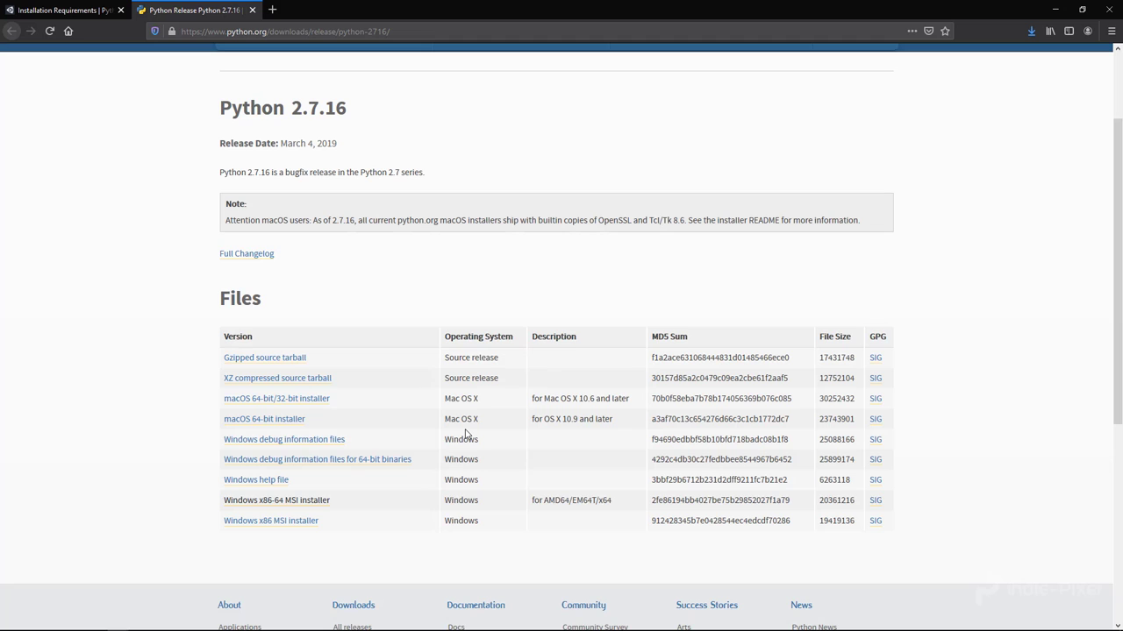
Show the downloaded python-2.7.16.amd64.msi in its folder, start the installer and minimize the folder window
{"action": "left_click", "coordinate": [61, 9]}
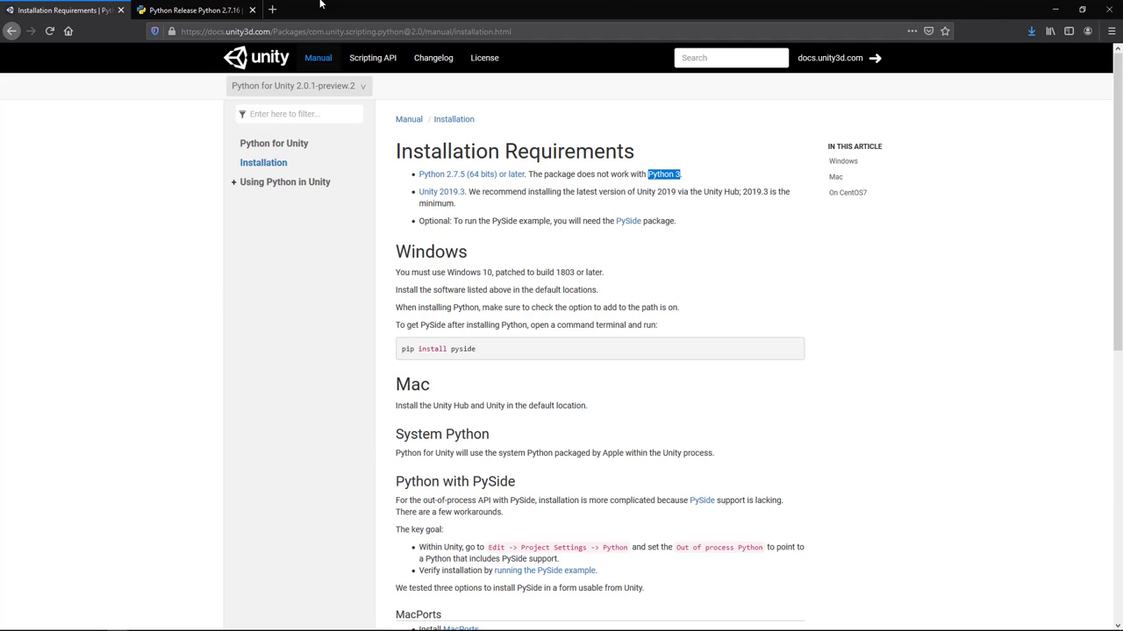
{"action": "left_click", "coordinate": [192, 10]}
{"action": "left_click", "coordinate": [1032, 30]}
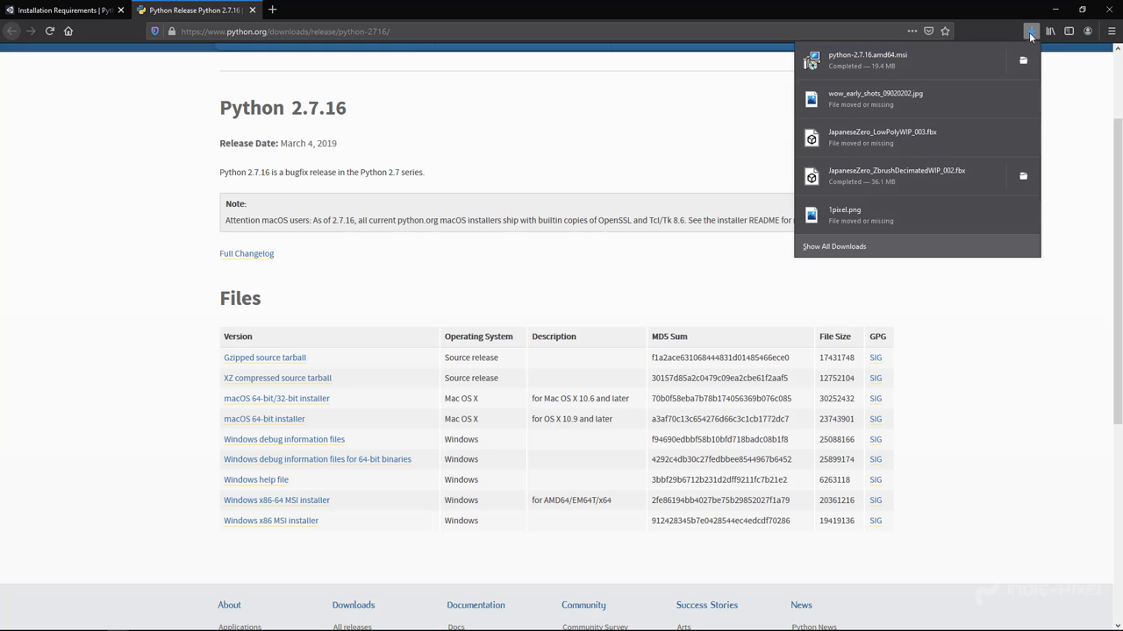
{"action": "right_click", "coordinate": [886, 55]}
{"action": "left_click", "coordinate": [918, 65]}
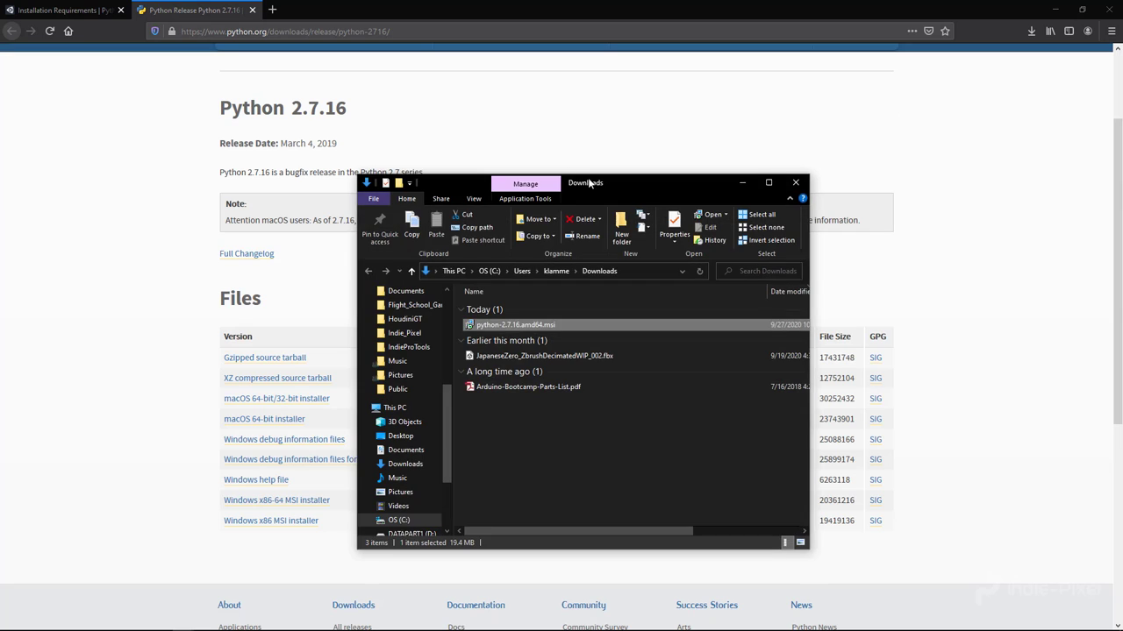
{"action": "left_click_drag", "start_coordinate": [589, 183], "coordinate": [546, 159]}
{"action": "left_click_drag", "start_coordinate": [601, 525], "coordinate": [607, 470]}
{"action": "double_click", "coordinate": [458, 303]}
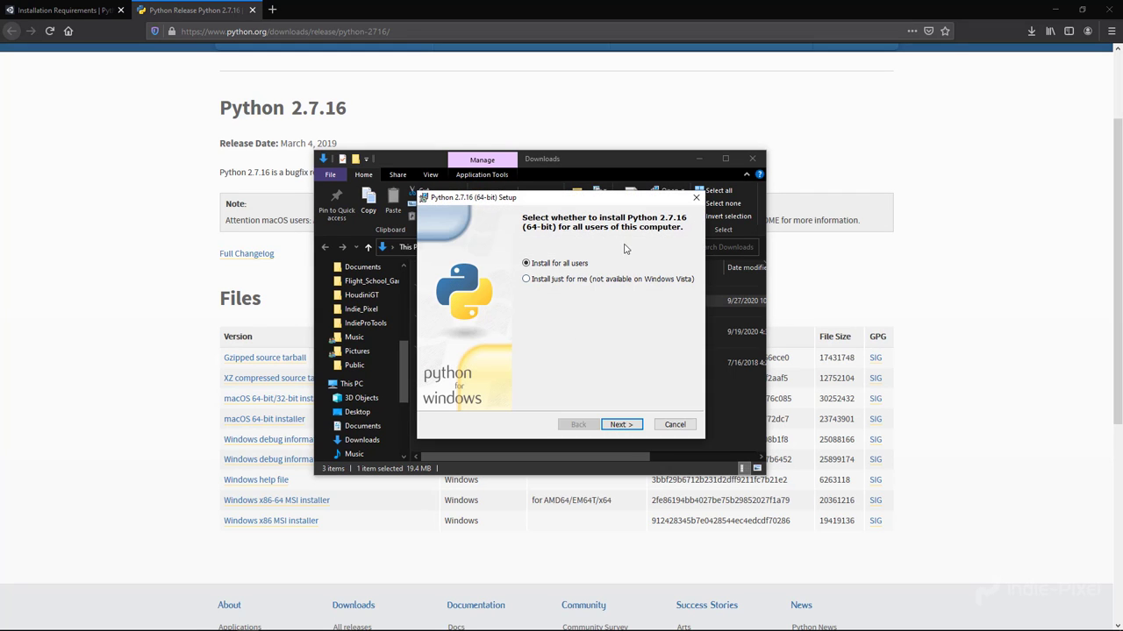
{"action": "left_click", "coordinate": [697, 158]}
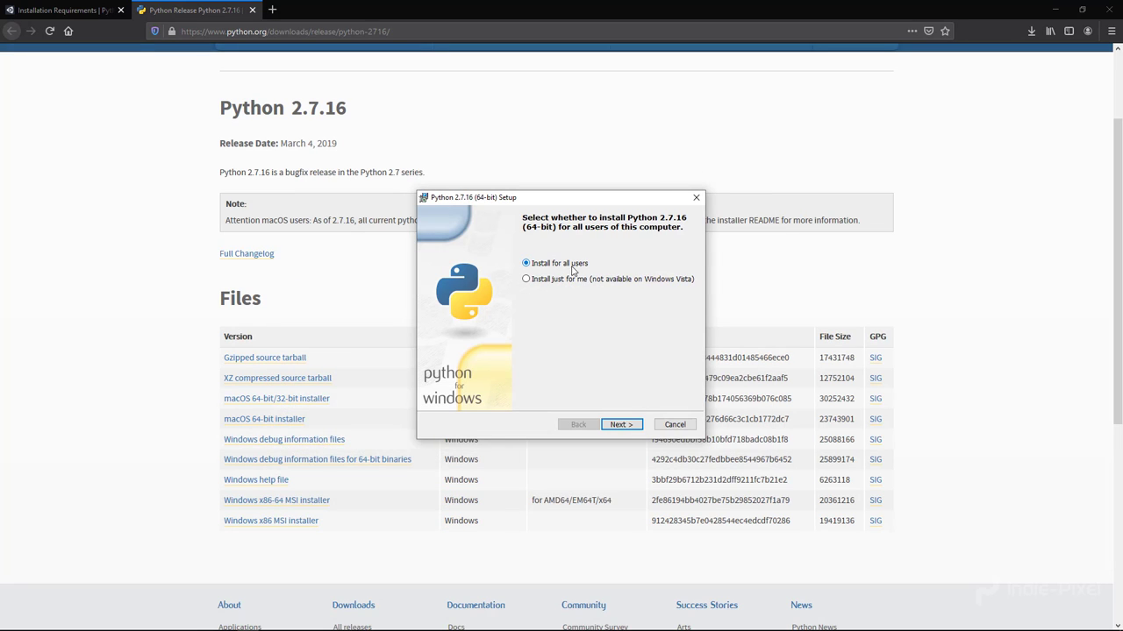
Install Python 2.7.16 for all users in C:\Python27\, overwriting existing files and keeping the default features and advanced options
{"action": "left_click", "coordinate": [618, 424]}
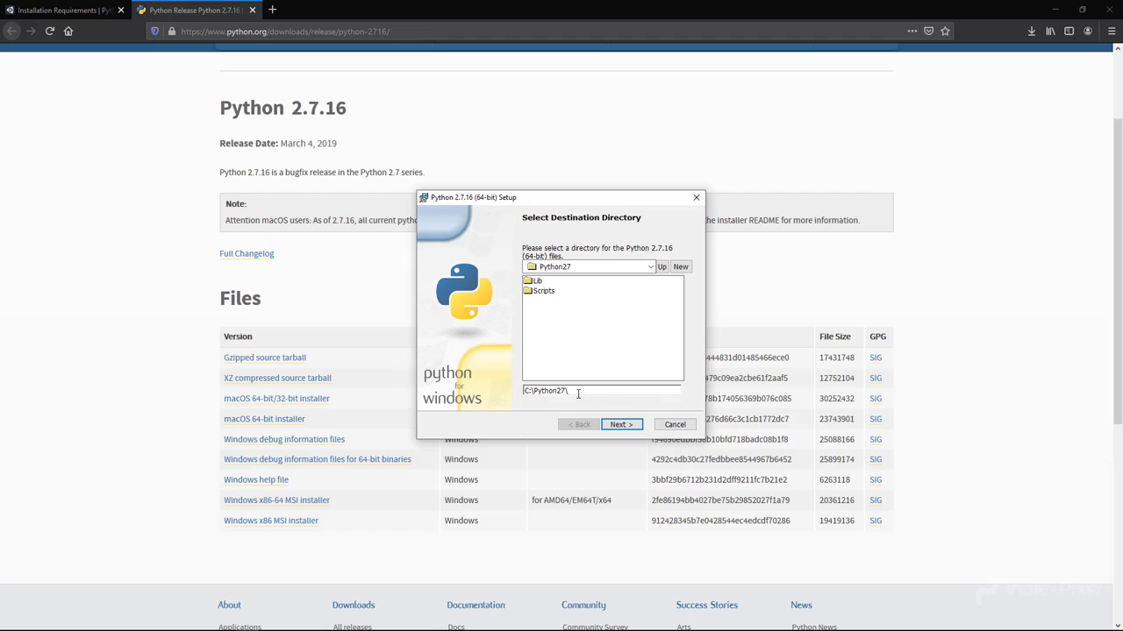
{"action": "left_click", "coordinate": [621, 424]}
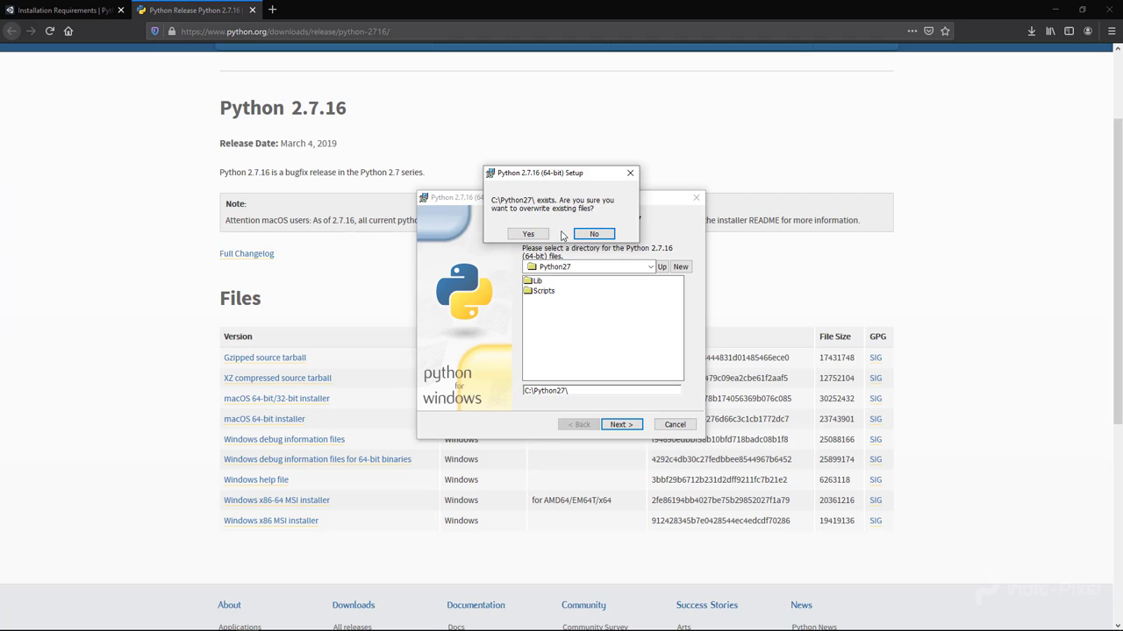
{"action": "left_click", "coordinate": [531, 234]}
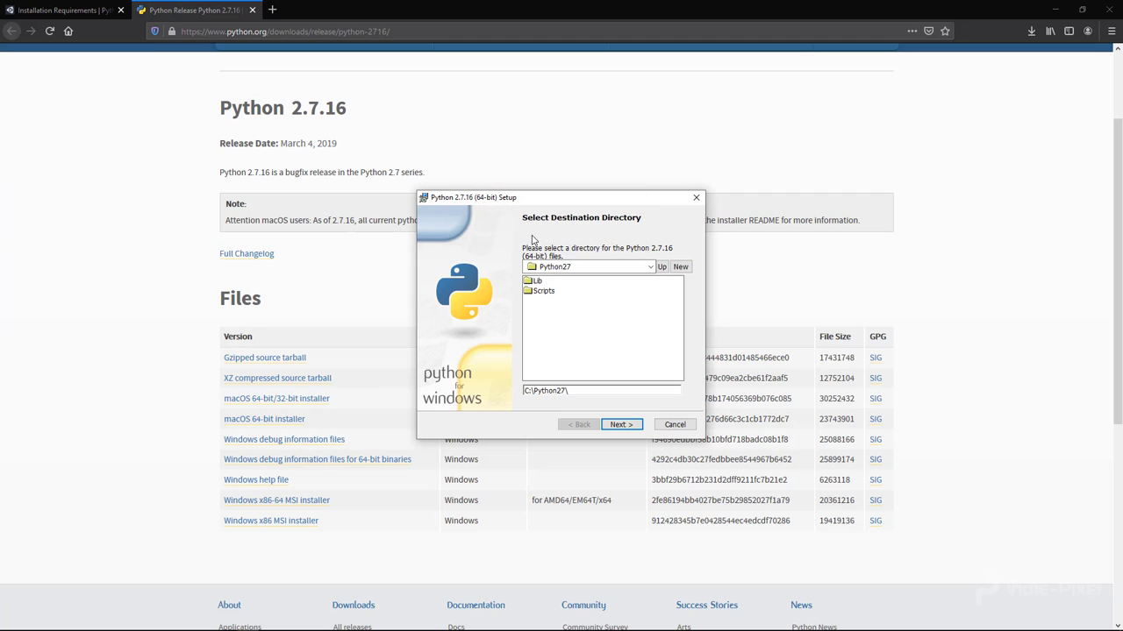
{"action": "left_click", "coordinate": [622, 426]}
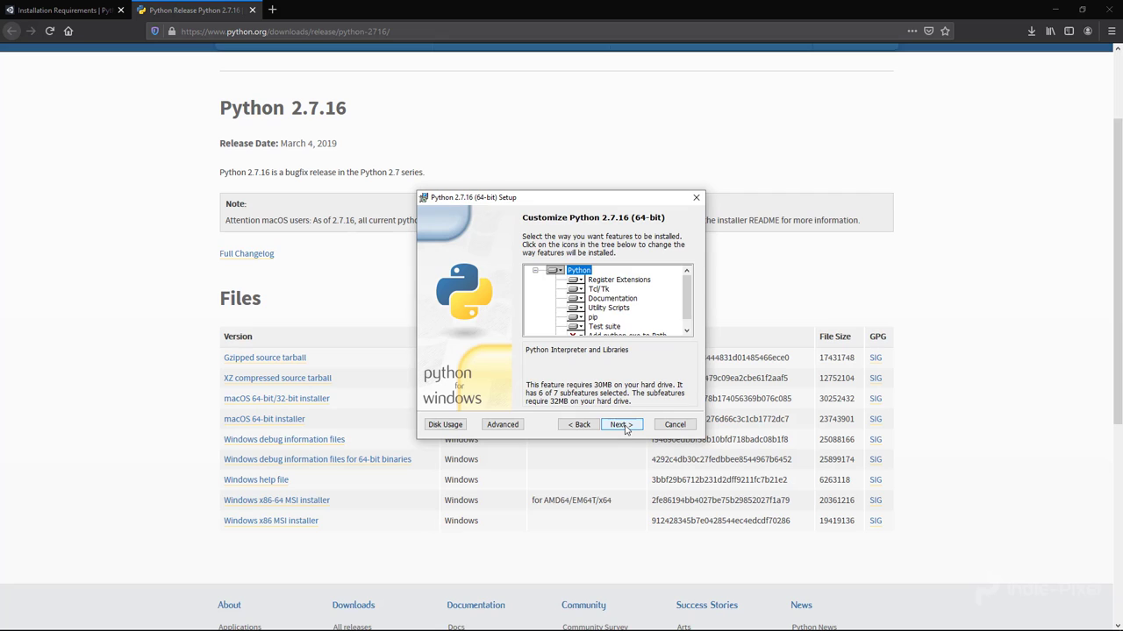
{"action": "left_click", "coordinate": [502, 425]}
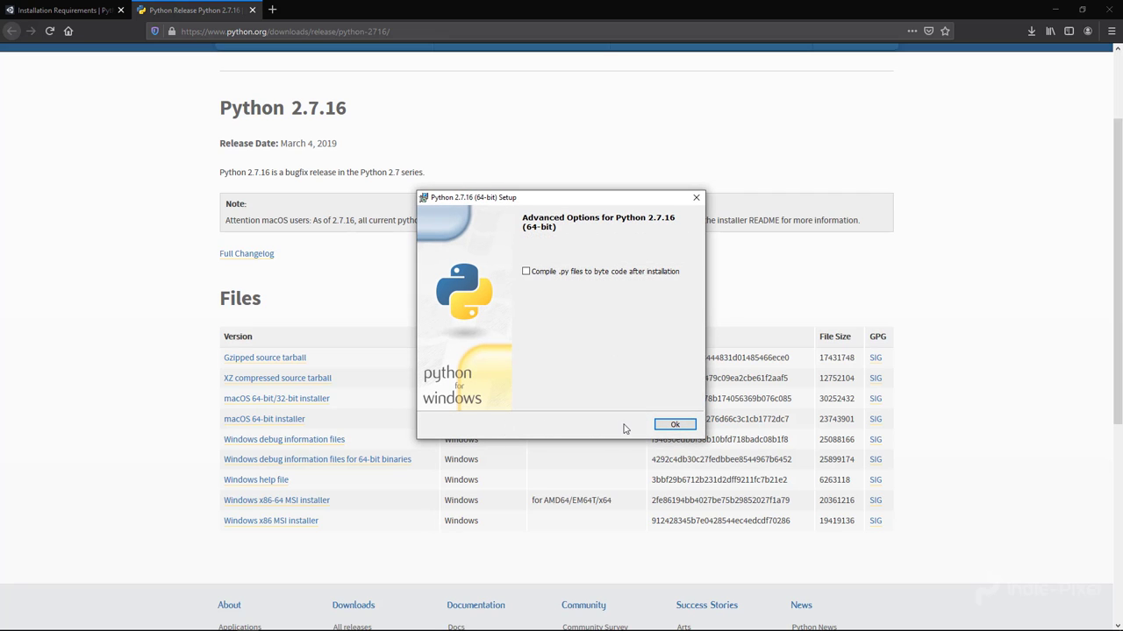
{"action": "left_click", "coordinate": [681, 428]}
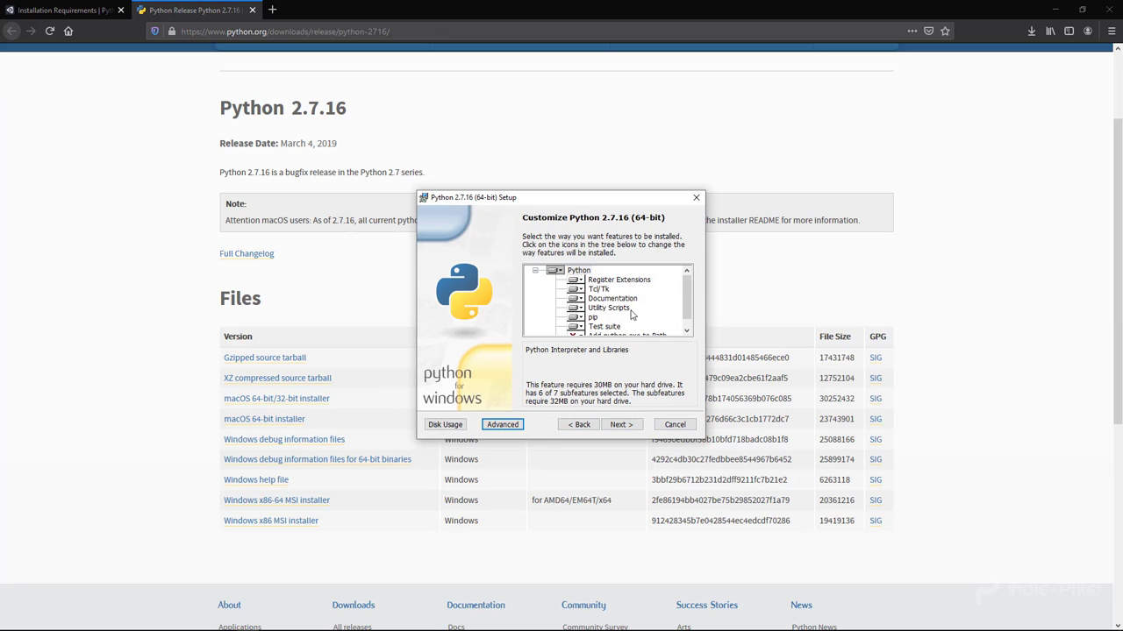
{"action": "scroll", "coordinate": [633, 315], "scroll_direction": "down", "scroll_amount": 1}
{"action": "left_click", "coordinate": [621, 424]}
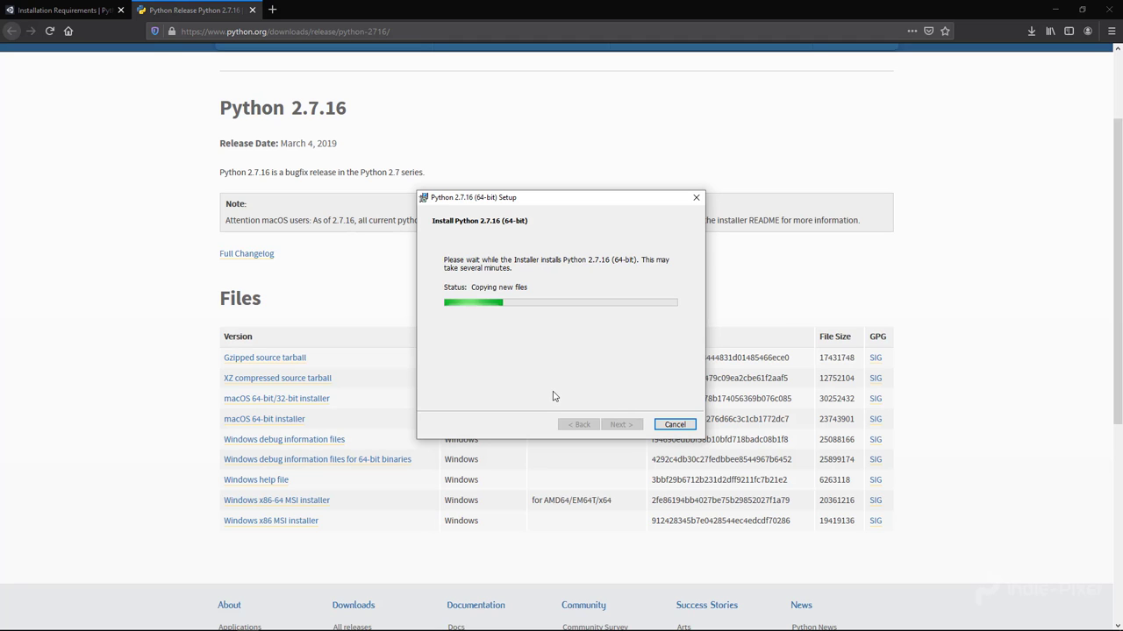
Check the Windows installation notes in the Unity manual for the requirement to add Python to the path
{"action": "left_click", "coordinate": [69, 10]}
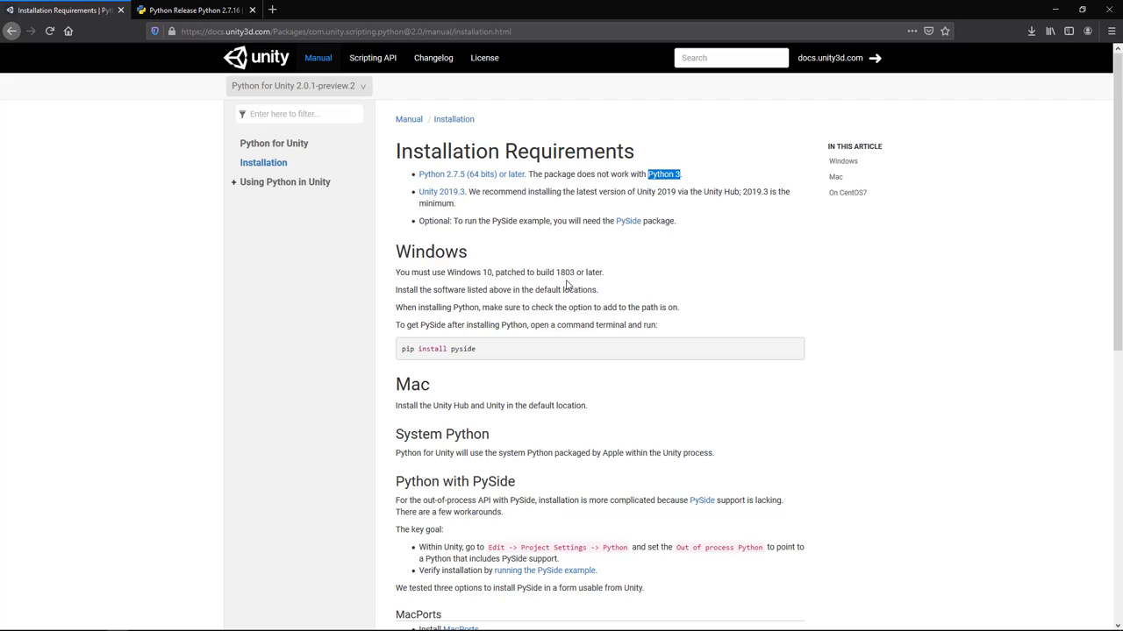
{"action": "left_click_drag", "start_coordinate": [483, 306], "coordinate": [678, 308]}
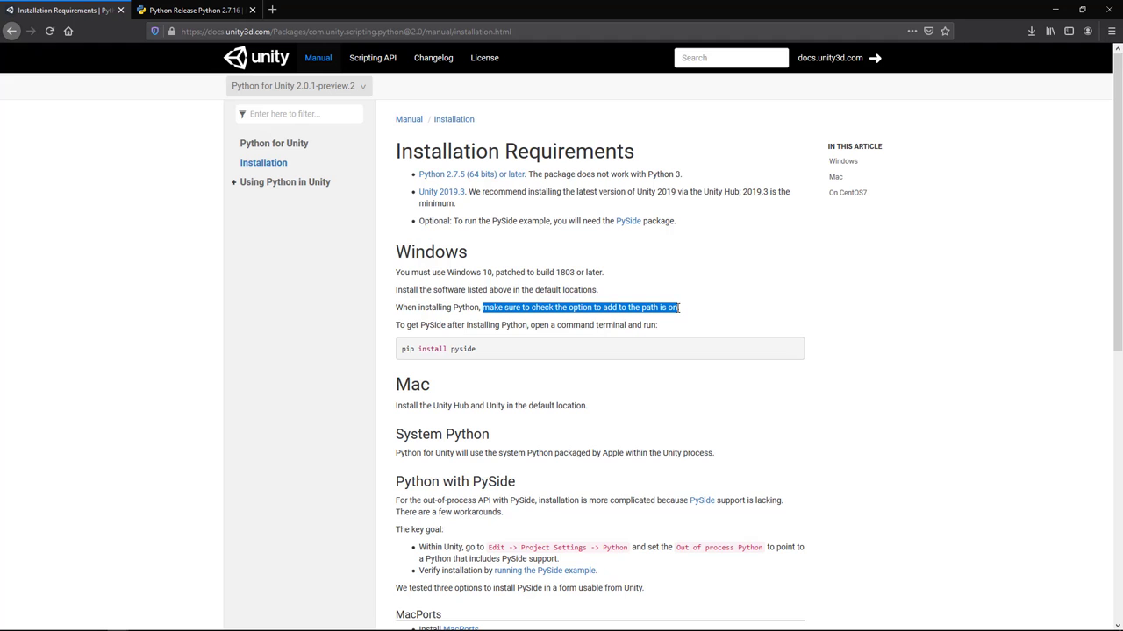
{"action": "left_click", "coordinate": [195, 10]}
{"action": "left_click", "coordinate": [63, 11]}
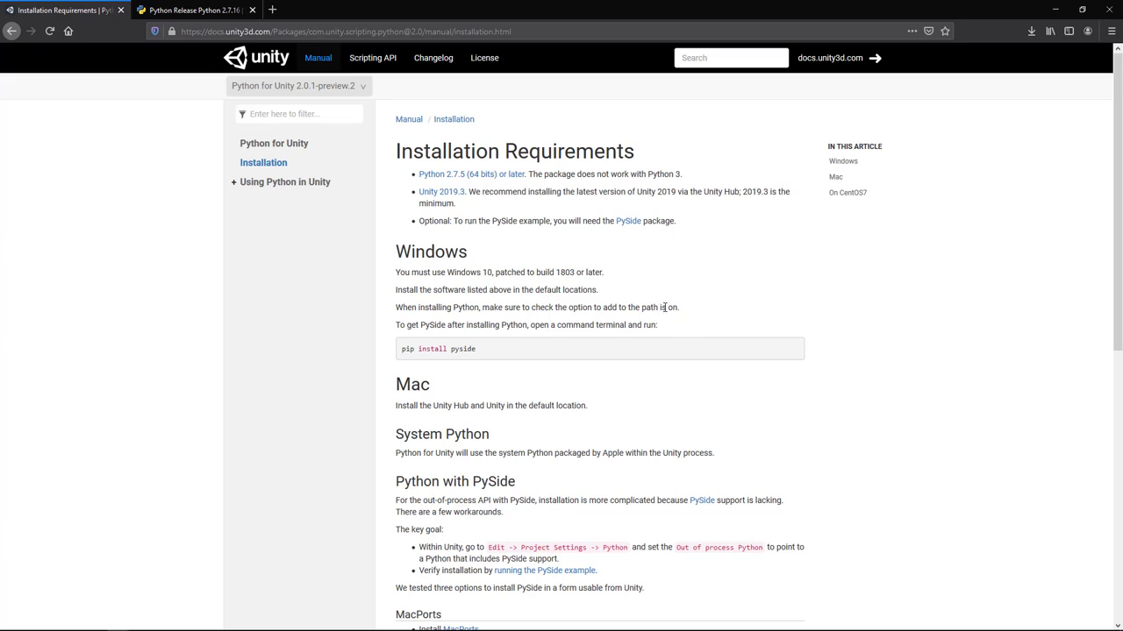
{"action": "left_click_drag", "start_coordinate": [679, 308], "coordinate": [483, 313]}
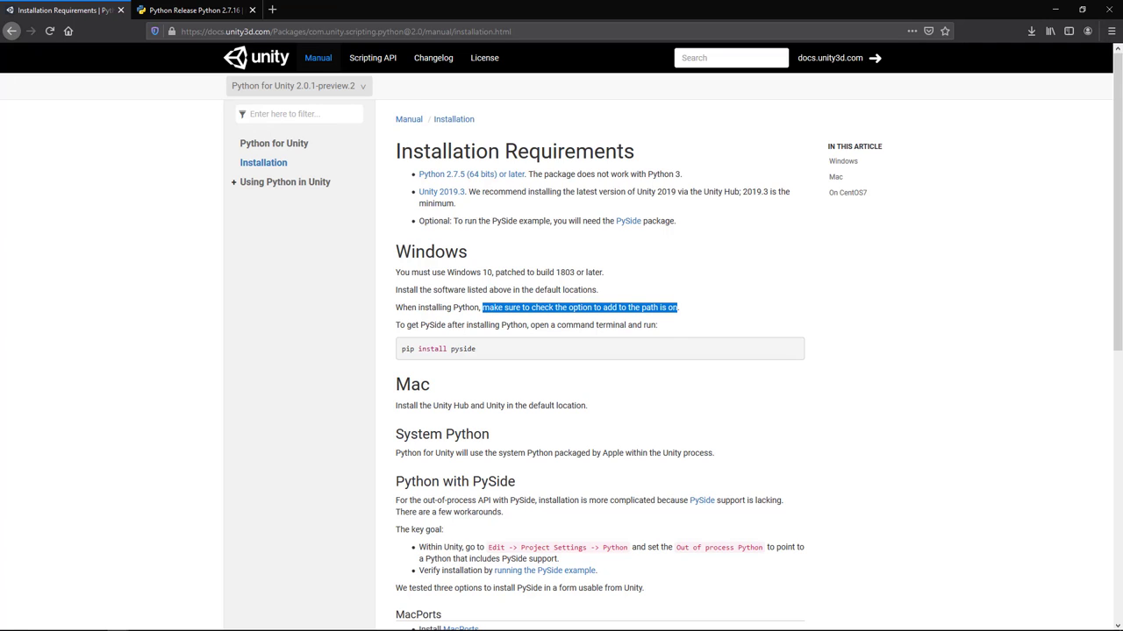
Finish the Python 2.7.16 setup and reread the manual's note about adding Python to the path
{"action": "left_click", "coordinate": [248, 623]}
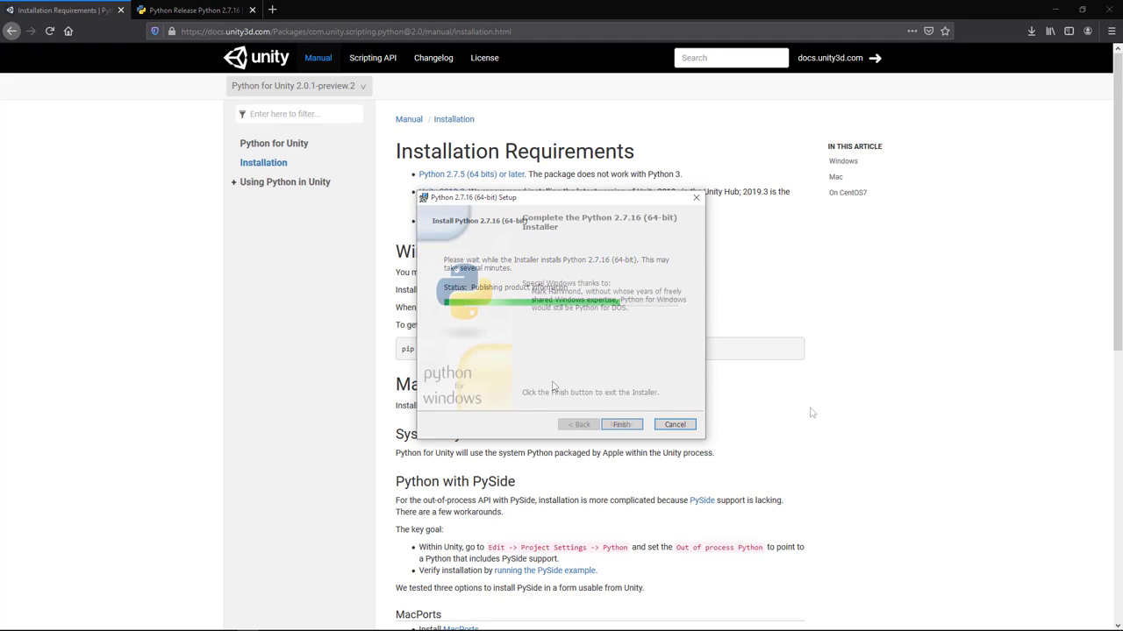
{"action": "left_click", "coordinate": [623, 426]}
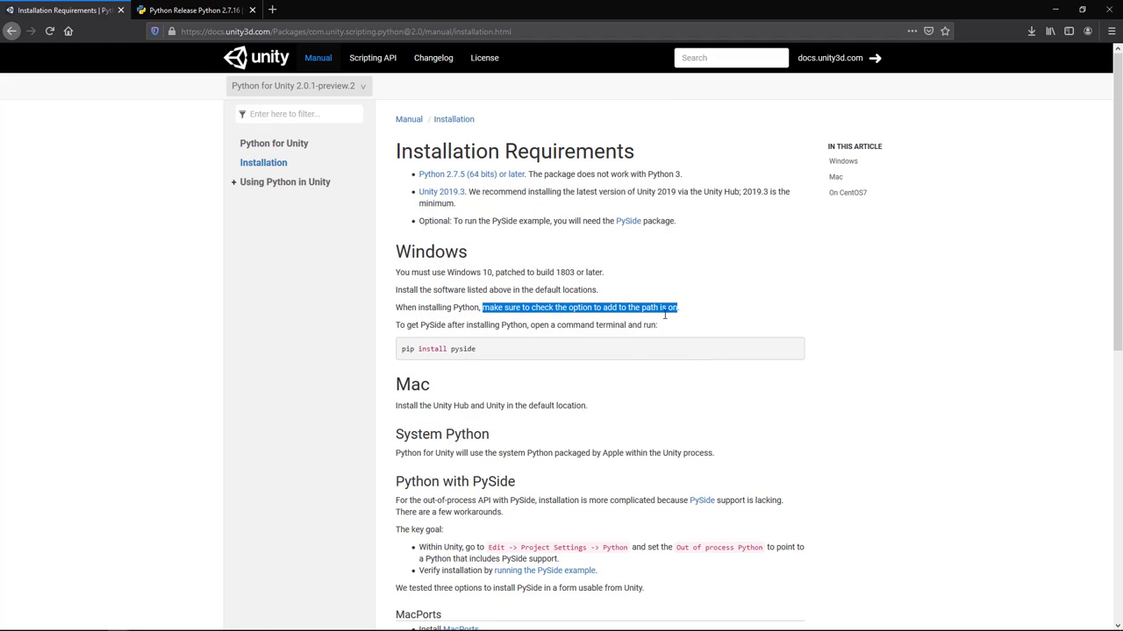
{"action": "left_click", "coordinate": [678, 309]}
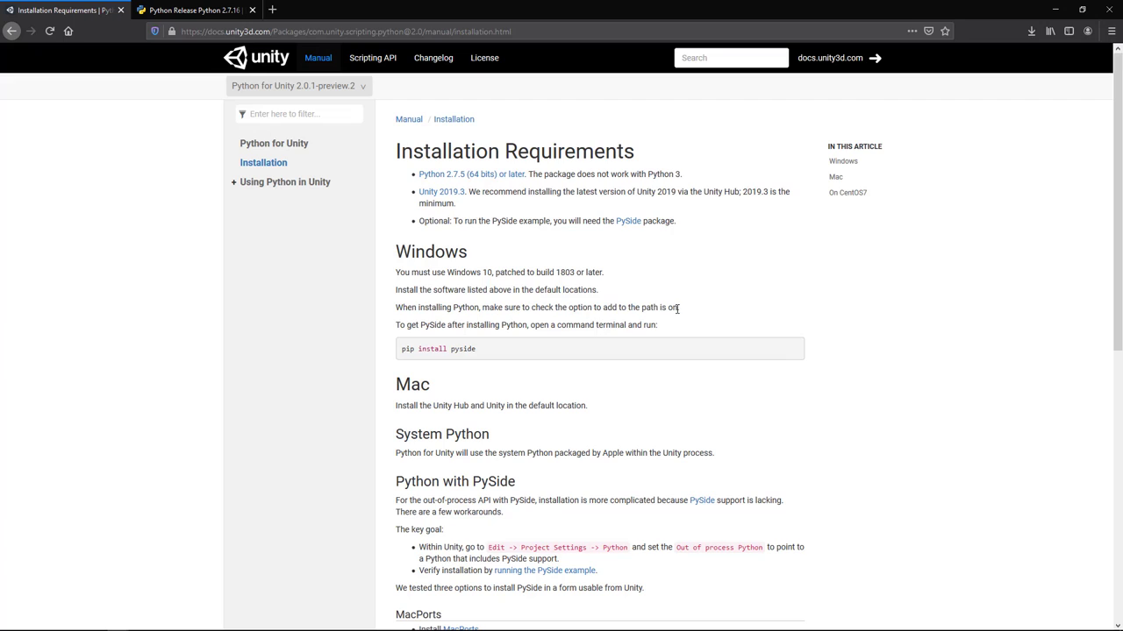
{"action": "left_click_drag", "start_coordinate": [677, 309], "coordinate": [572, 309]}
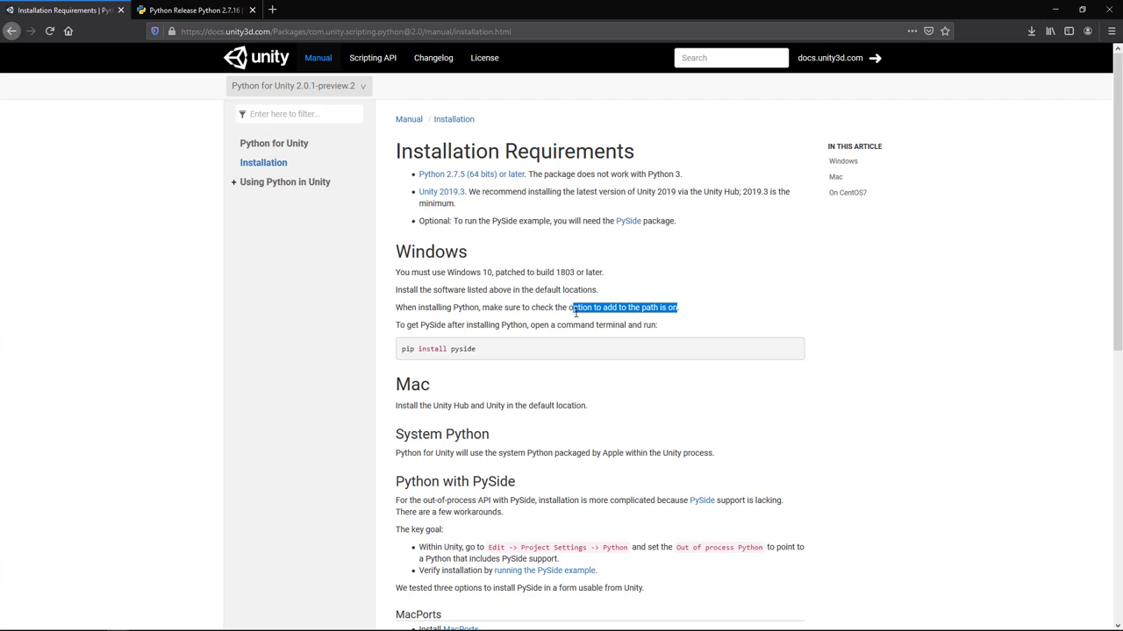
{"action": "left_click", "coordinate": [706, 315]}
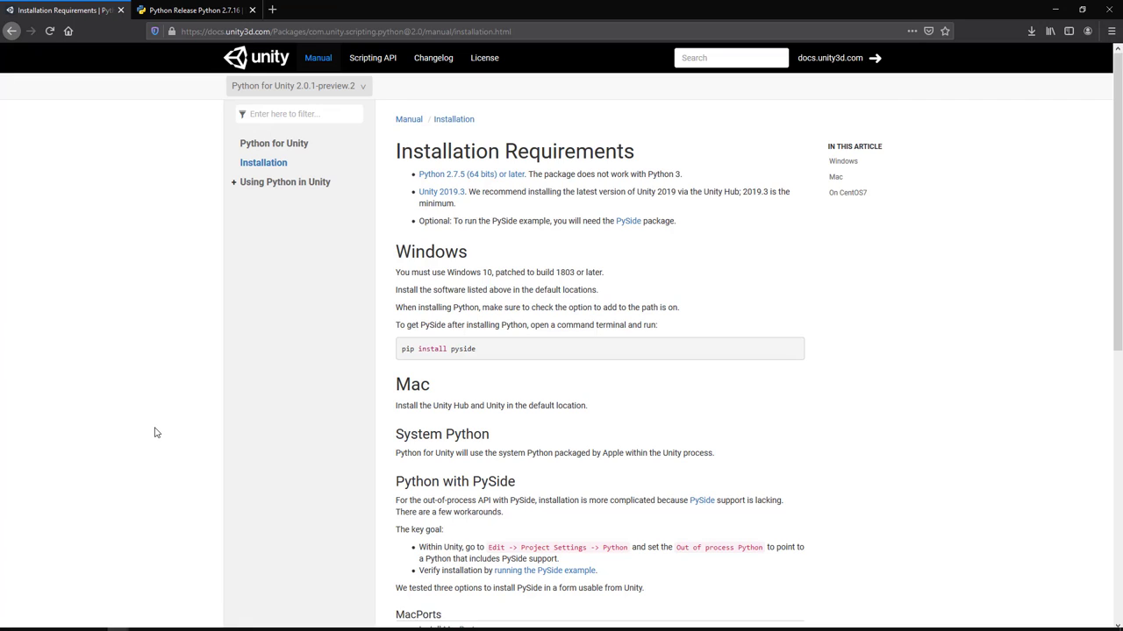
Search Windows for "envi" and open the Environment Variables window from the system properties
{"action": "key", "text": "super"}
{"action": "type", "text": "envi"}
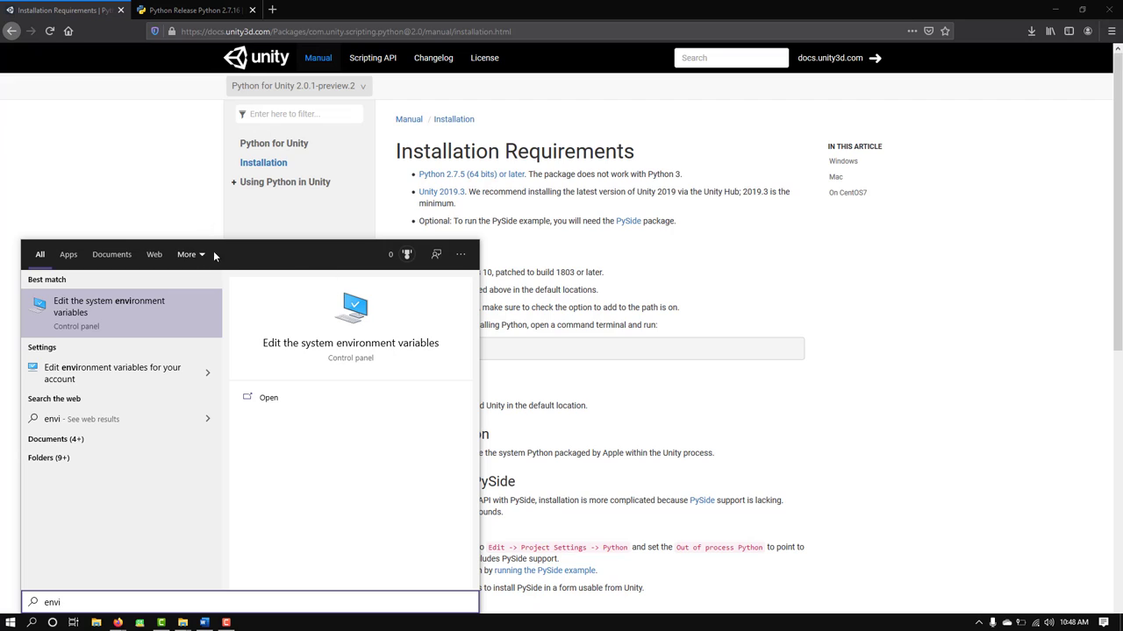
{"action": "left_click", "coordinate": [101, 307]}
{"action": "left_click_drag", "start_coordinate": [188, 58], "coordinate": [523, 121]}
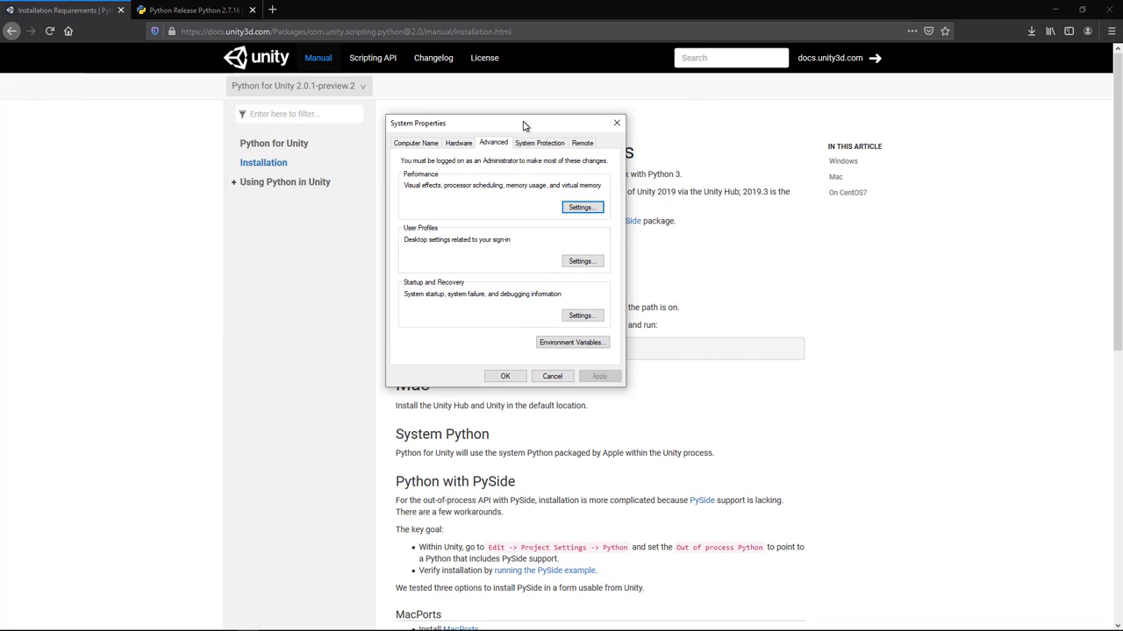
{"action": "left_click", "coordinate": [573, 346]}
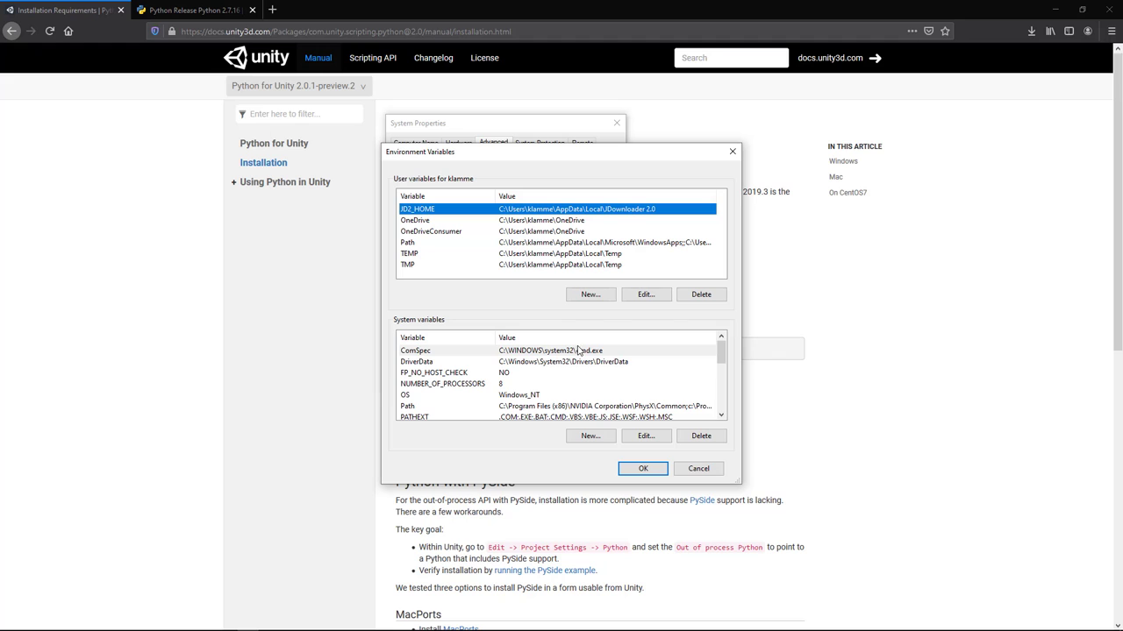
Edit the system Path variable and add a new entry for C:\Python27
{"action": "scroll", "coordinate": [502, 378], "scroll_direction": "down", "scroll_amount": 1}
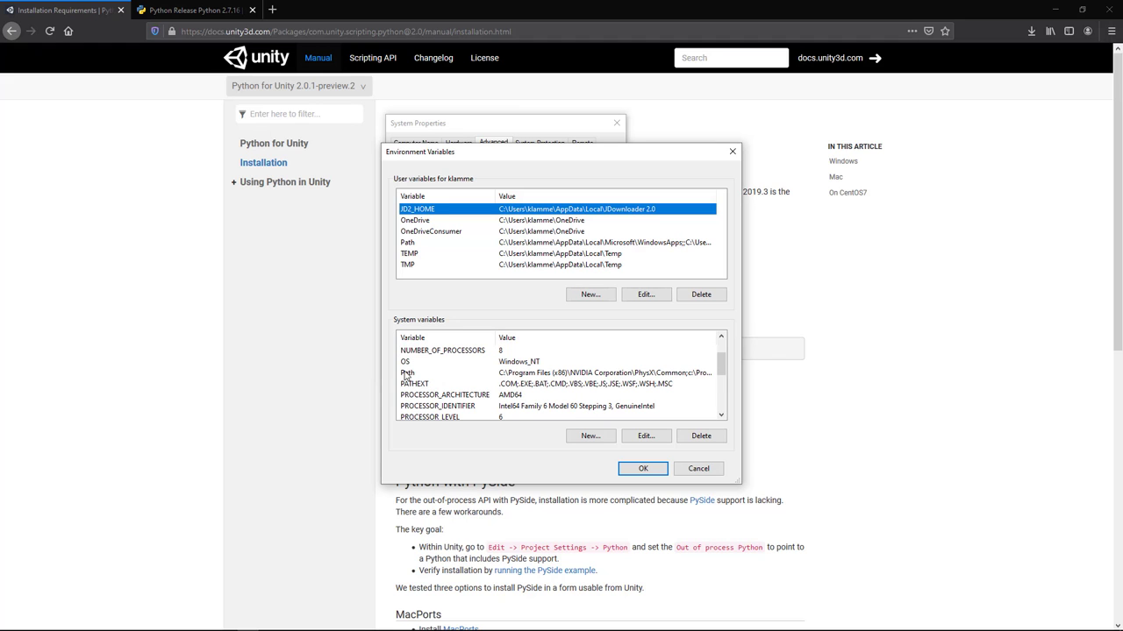
{"action": "left_click", "coordinate": [408, 376]}
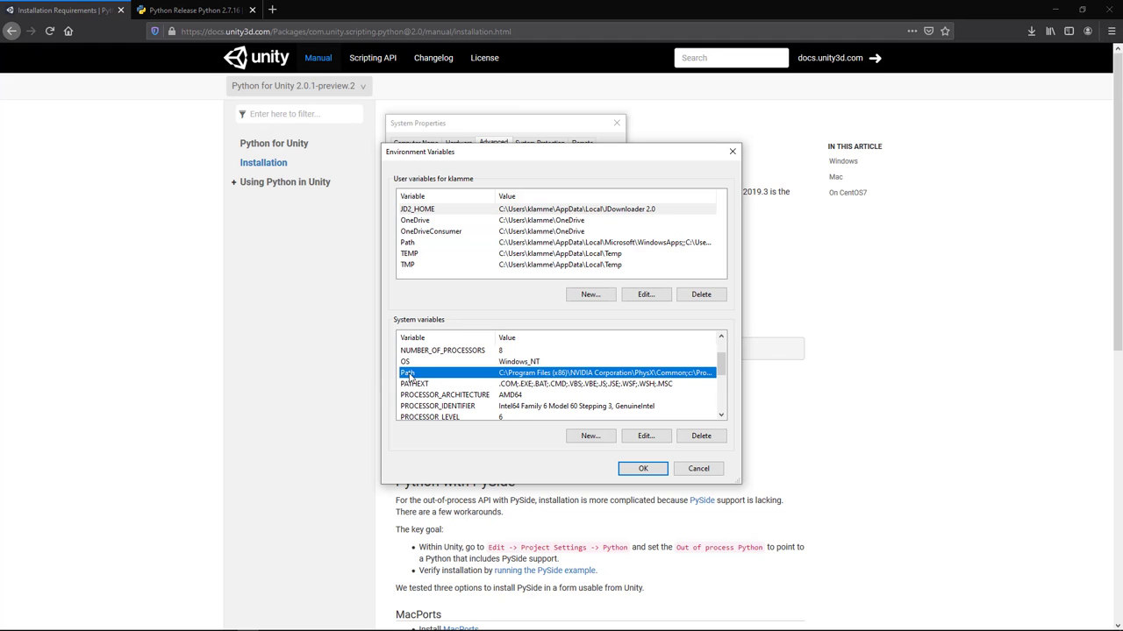
{"action": "left_click", "coordinate": [650, 438]}
{"action": "left_click", "coordinate": [531, 375]}
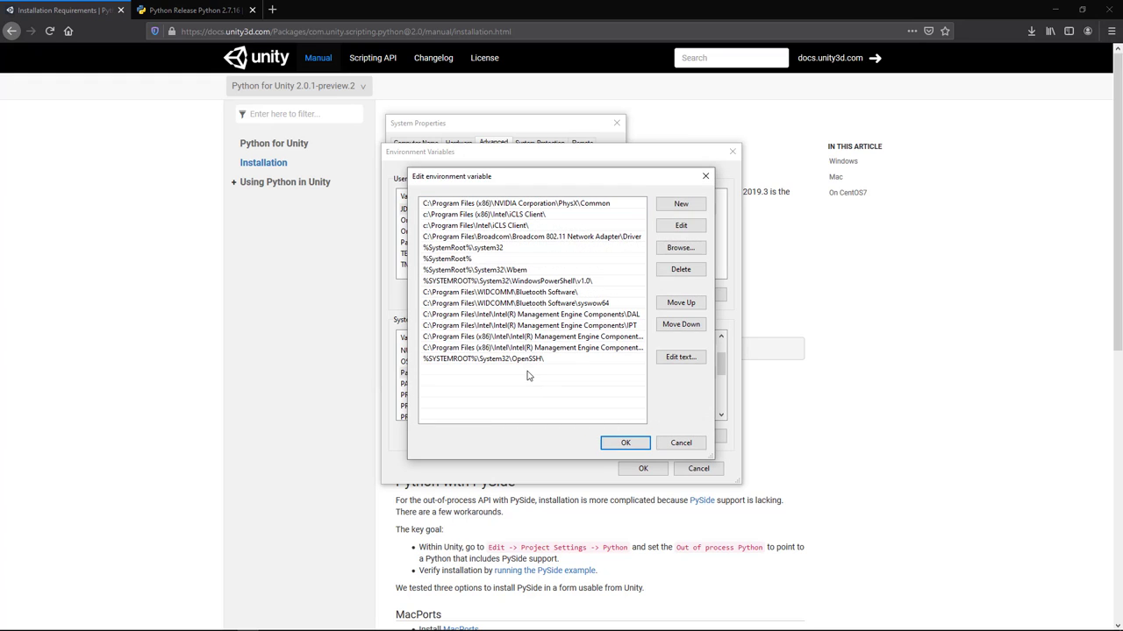
{"action": "left_click", "coordinate": [681, 204]}
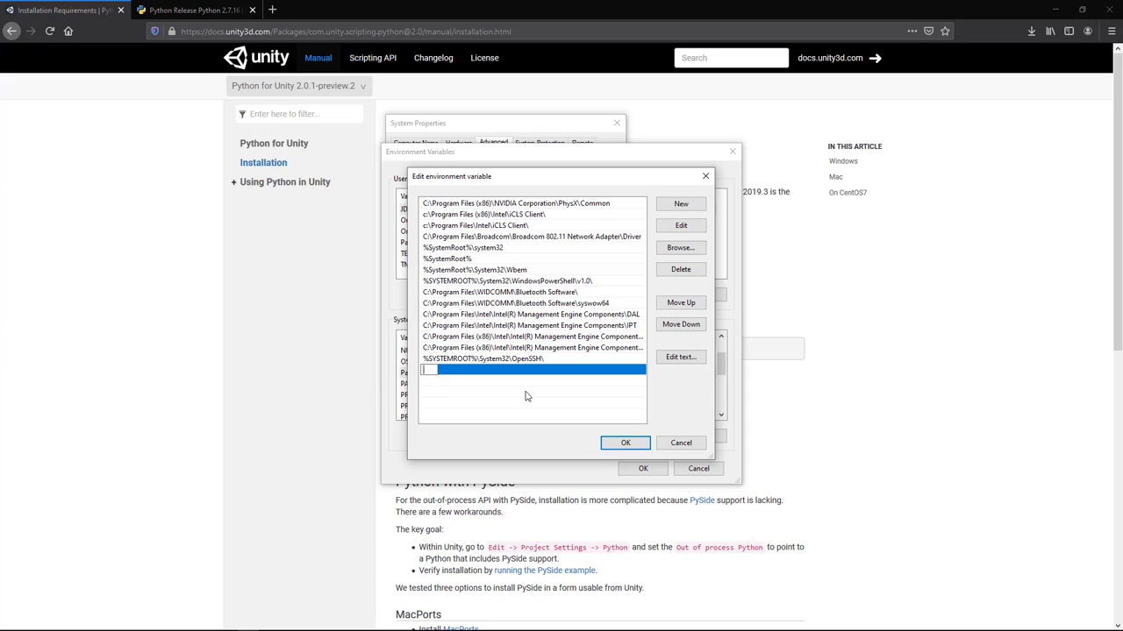
{"action": "type", "text": "C:\\Python27"}
Browse to the Python27 folder on the C: drive in File Explorer to check the install location, and close the window
{"action": "left_click", "coordinate": [182, 622]}
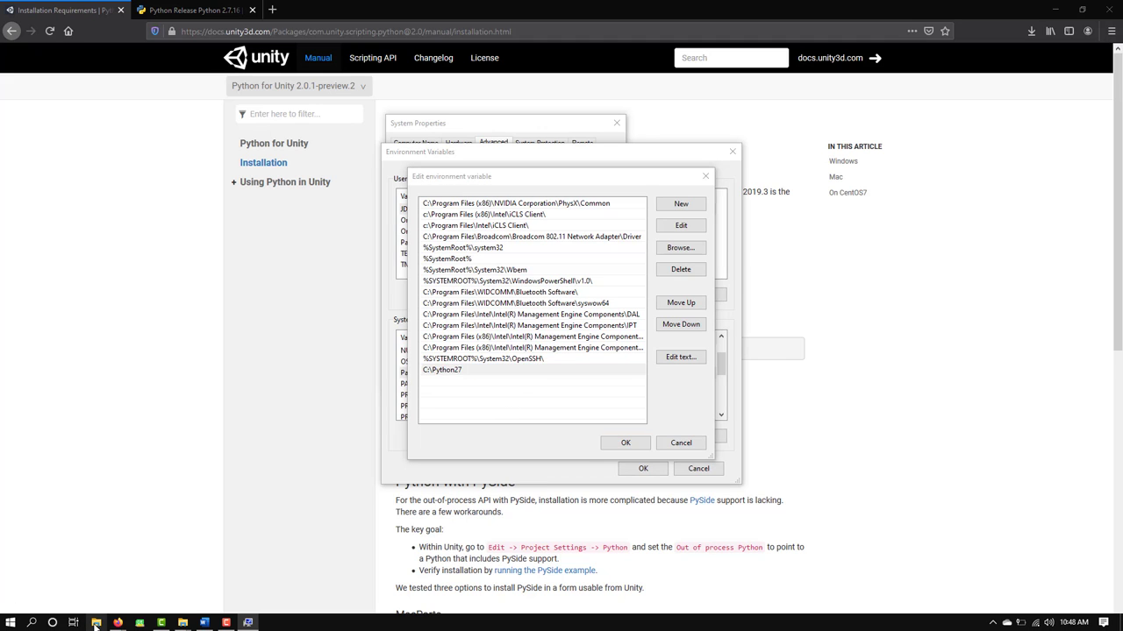
{"action": "scroll", "coordinate": [434, 420], "scroll_direction": "down", "scroll_amount": 1}
{"action": "scroll", "coordinate": [420, 415], "scroll_direction": "down", "scroll_amount": 6}
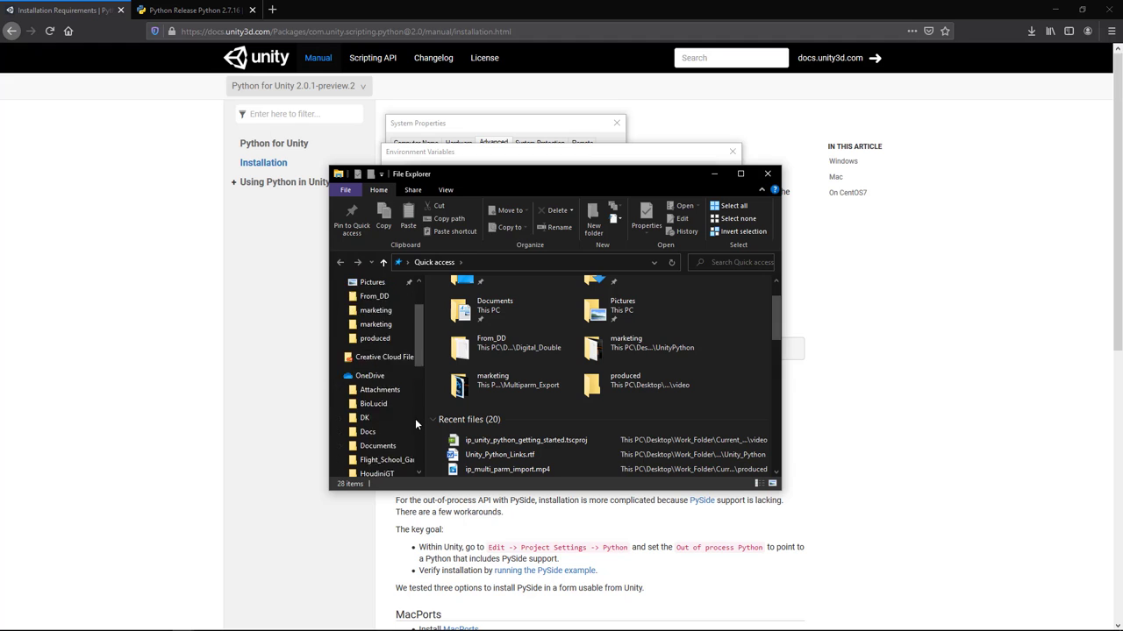
{"action": "left_click", "coordinate": [386, 413]}
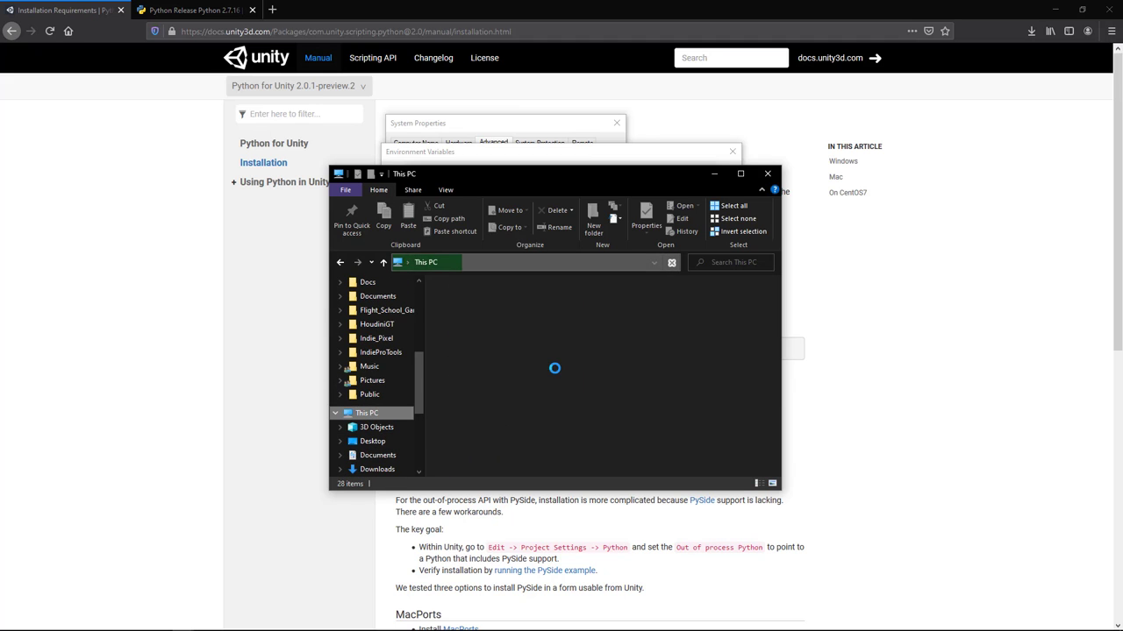
{"action": "scroll", "coordinate": [550, 377], "scroll_direction": "down", "scroll_amount": 1}
{"action": "double_click", "coordinate": [492, 380]}
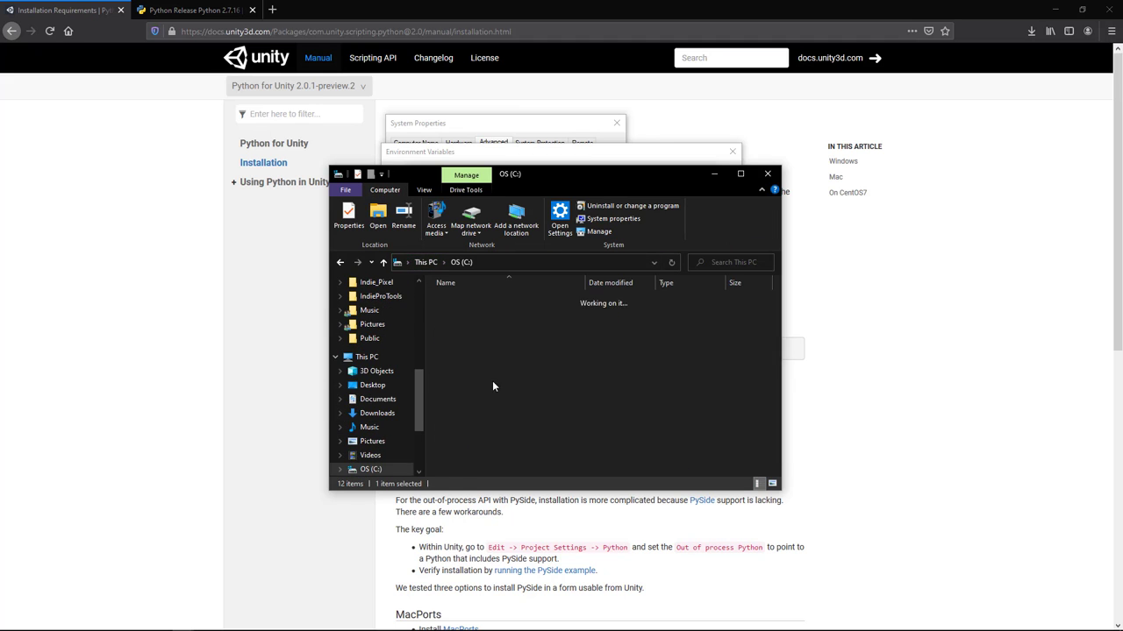
{"action": "scroll", "coordinate": [492, 381], "scroll_direction": "down", "scroll_amount": 3}
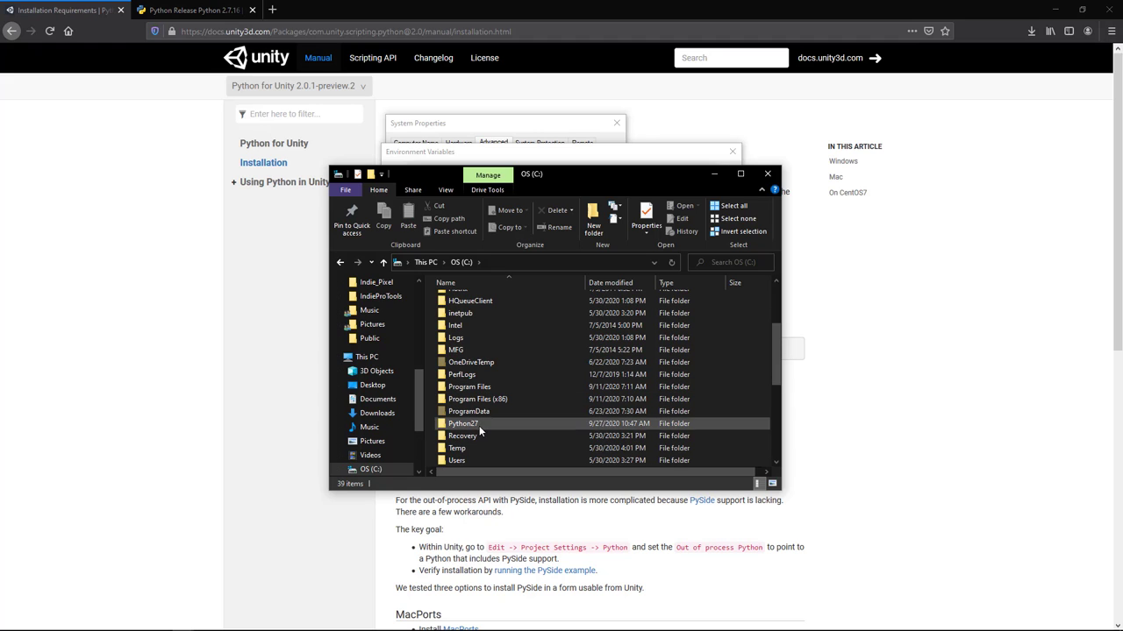
{"action": "left_click", "coordinate": [483, 424]}
{"action": "double_click", "coordinate": [484, 426]}
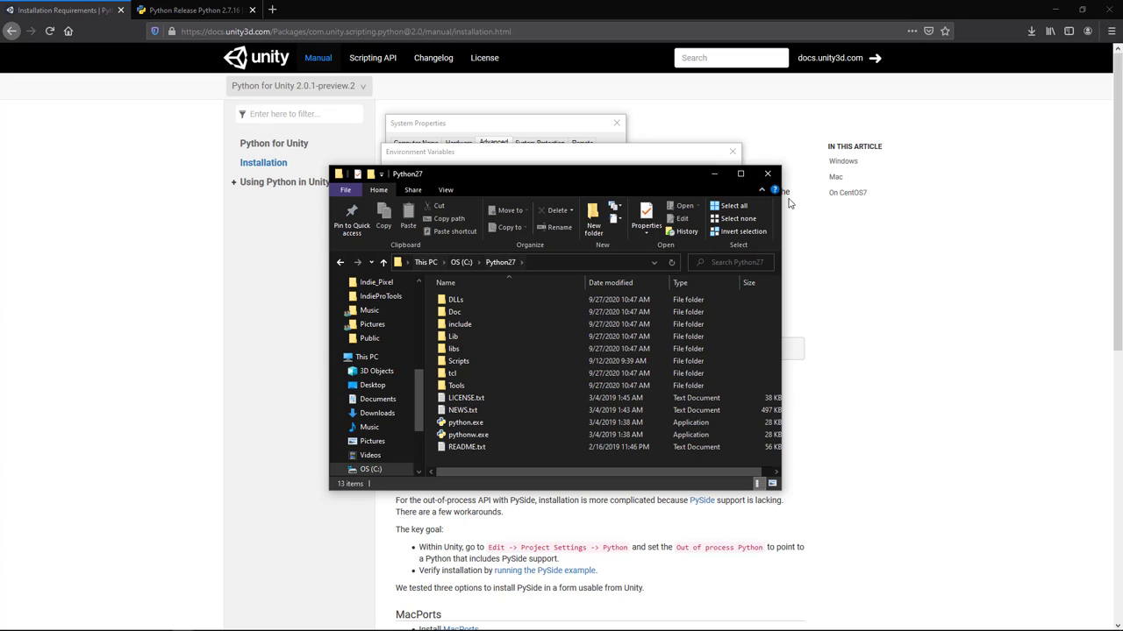
{"action": "left_click", "coordinate": [768, 176]}
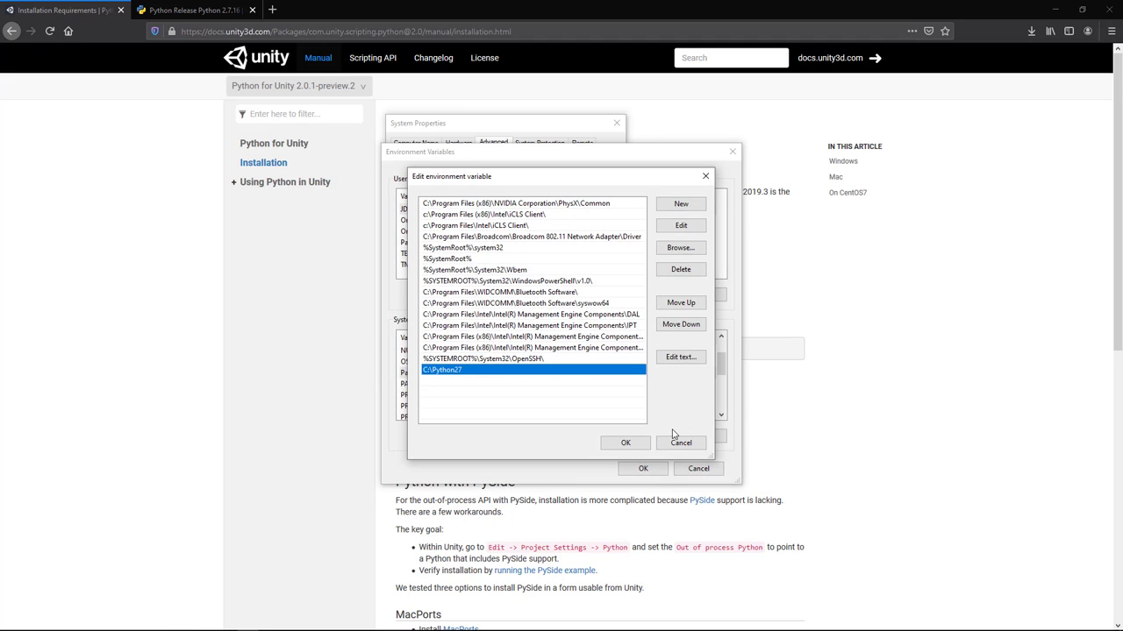
Save the Path change, recheck the system Path entries, and accept the Environment Variables and System Properties dialogs
{"action": "left_click", "coordinate": [638, 445]}
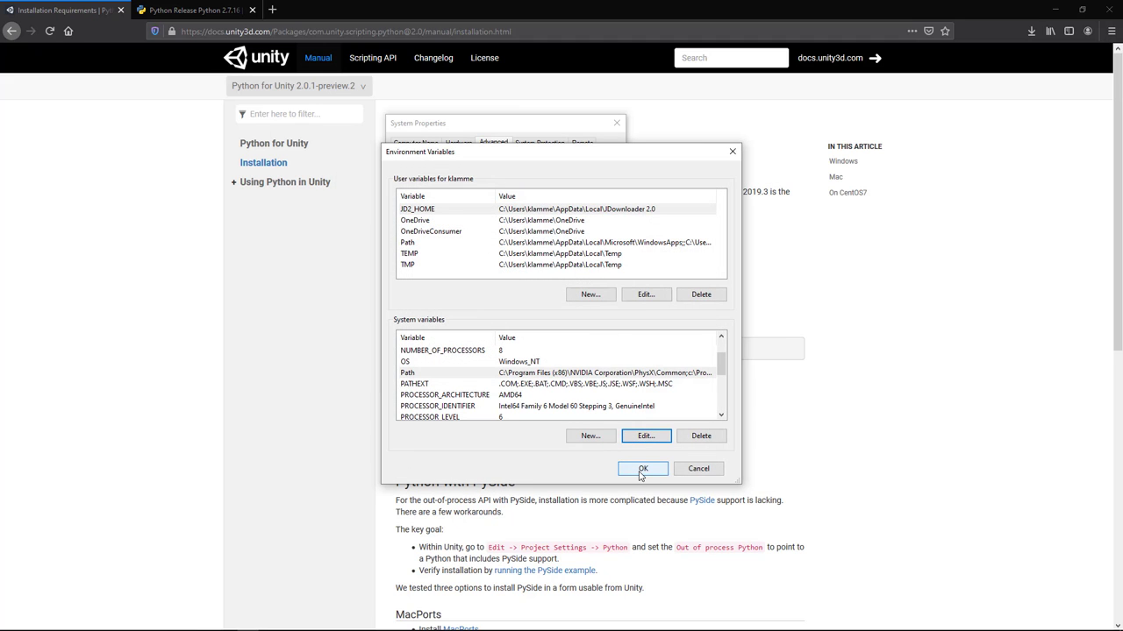
{"action": "left_click", "coordinate": [430, 372]}
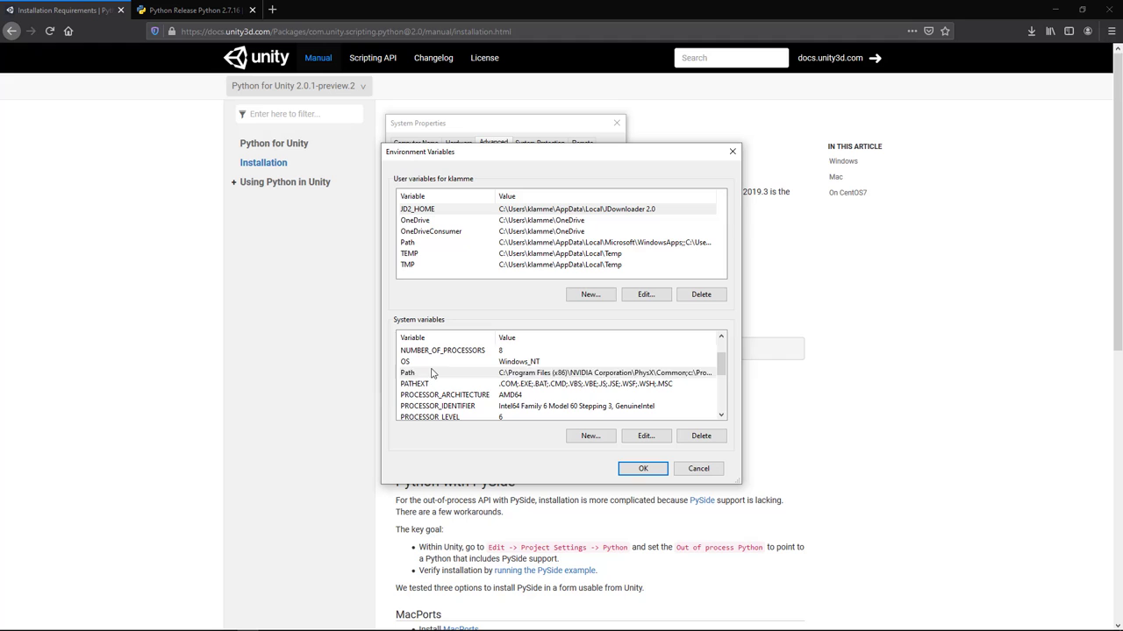
{"action": "left_click", "coordinate": [645, 436]}
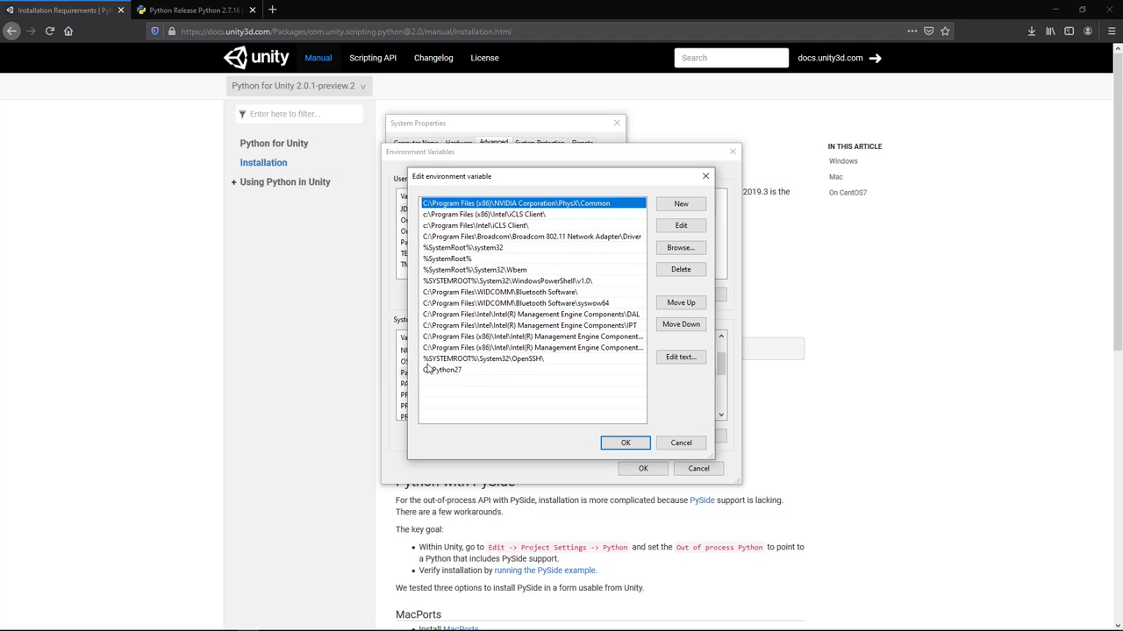
{"action": "left_click", "coordinate": [625, 443]}
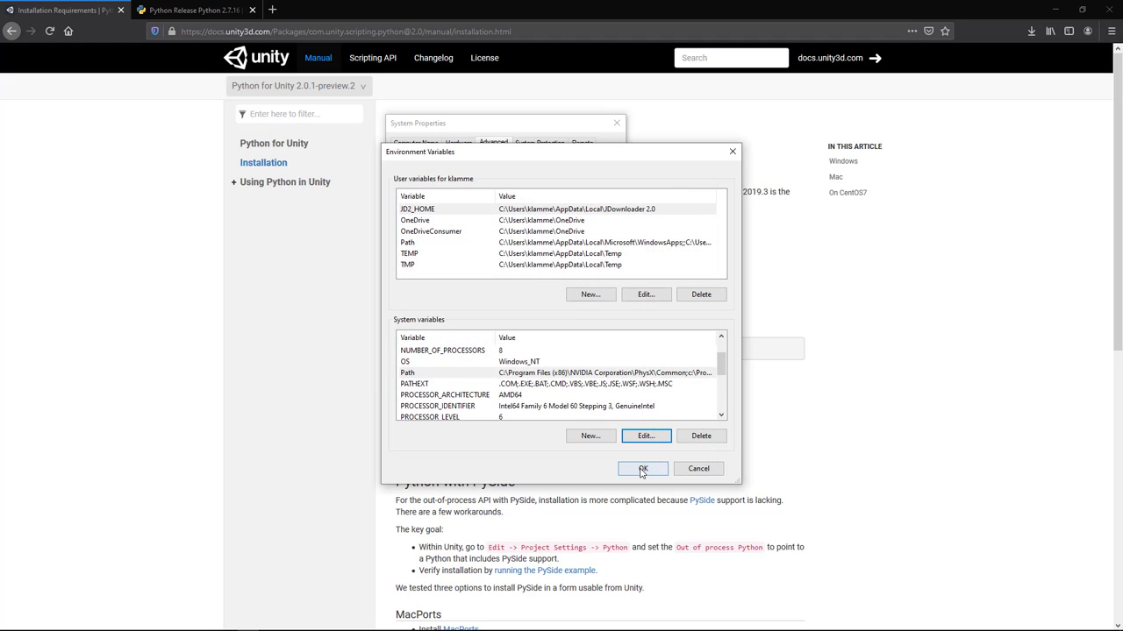
{"action": "left_click", "coordinate": [643, 469]}
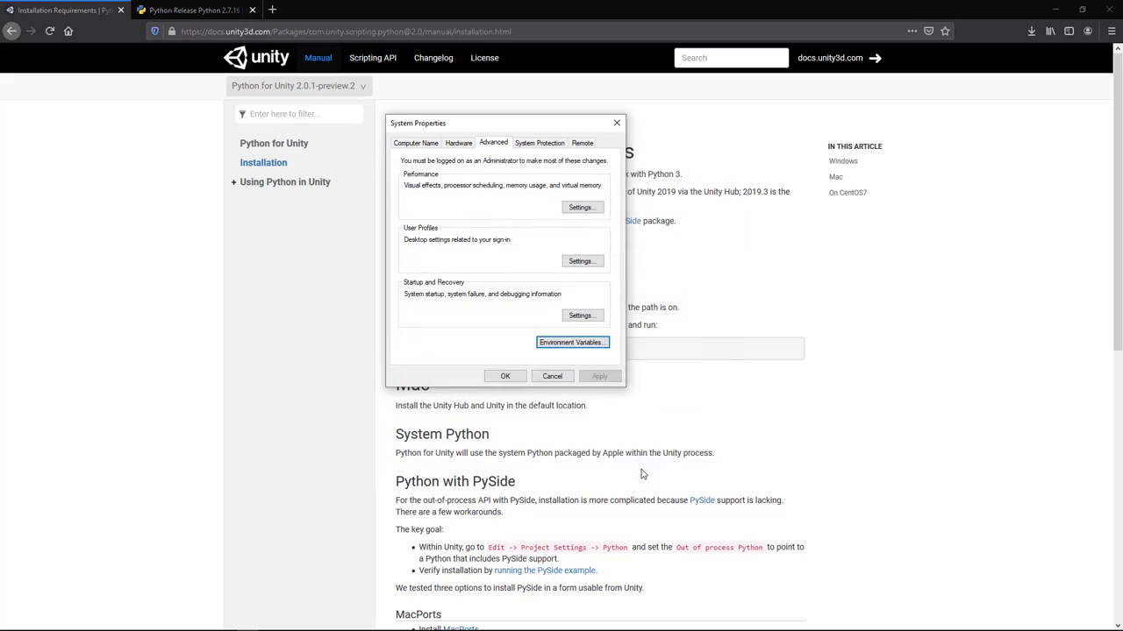
{"action": "left_click", "coordinate": [509, 377]}
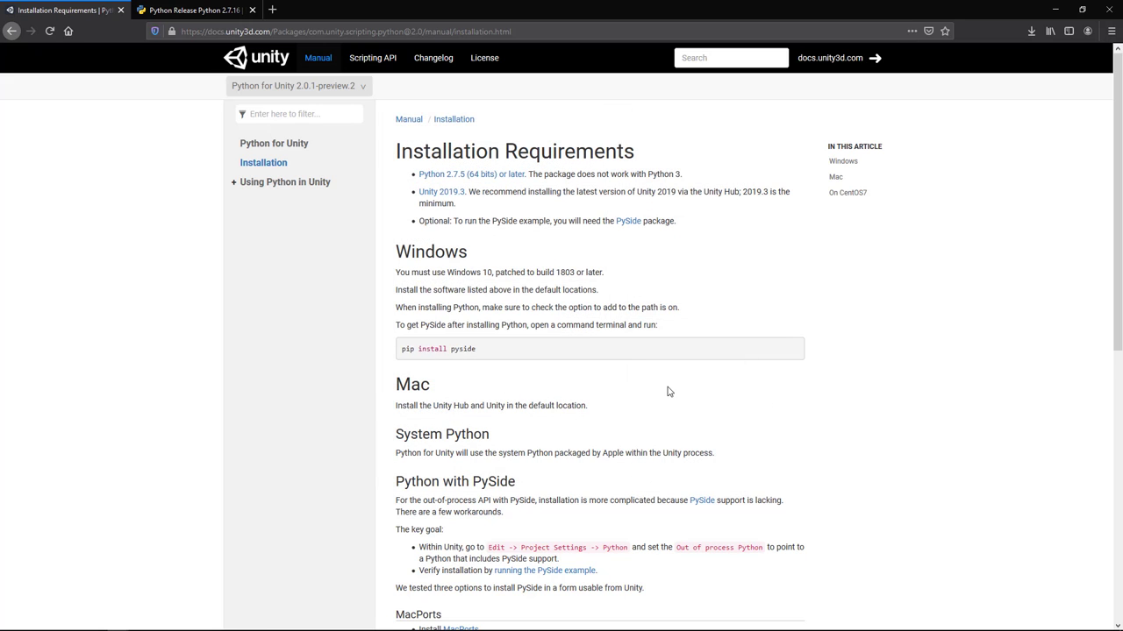
Open a Command Prompt and query the Python version with python -version, corrected to python --version
{"action": "key", "text": "super"}
{"action": "type", "text": "cmd"}
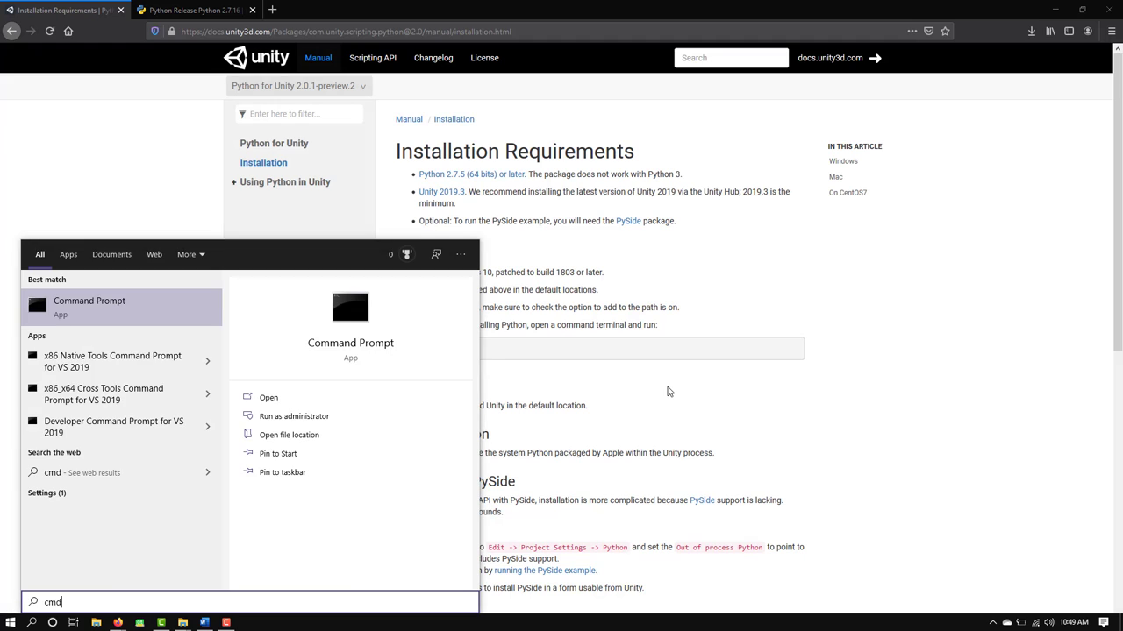
{"action": "key", "text": "Return"}
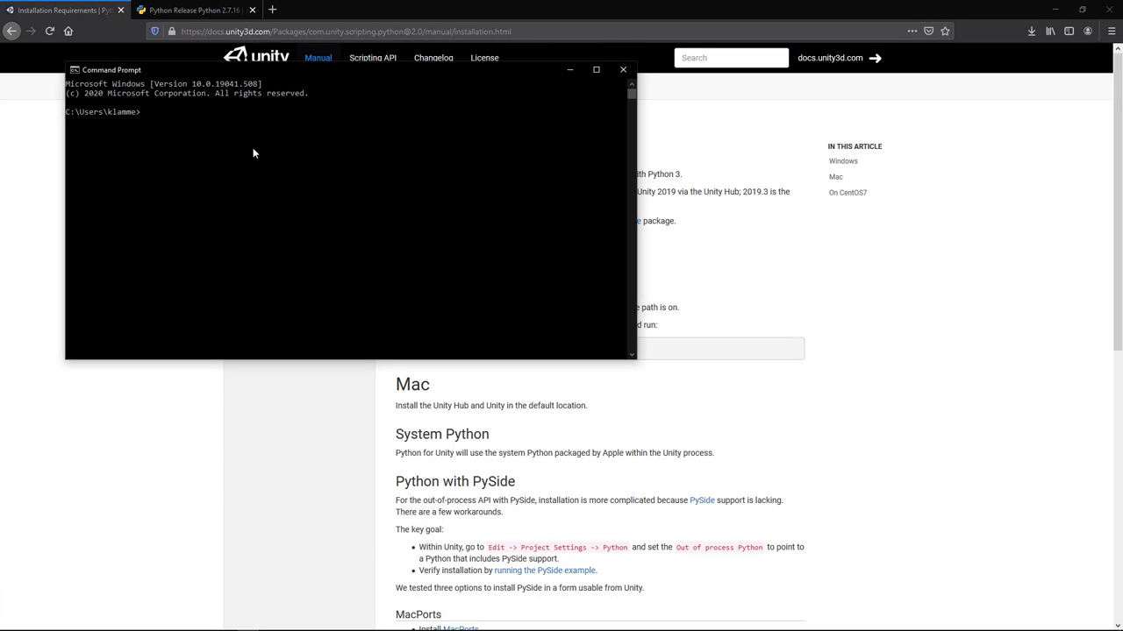
{"action": "type", "text": "python -version"}
{"action": "key", "text": "Return"}
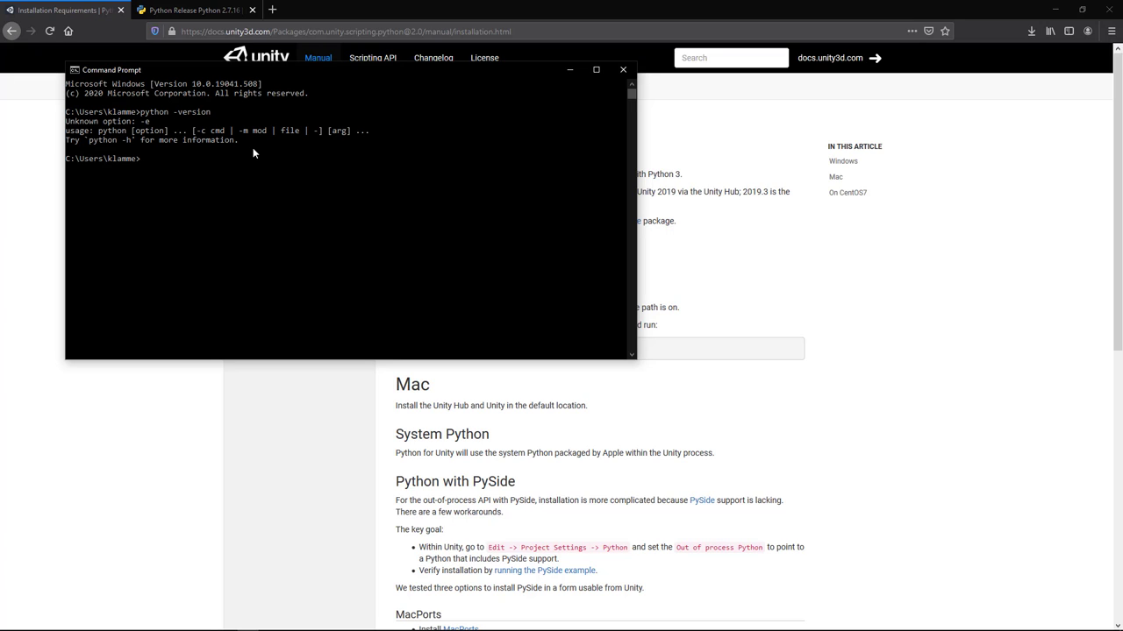
{"action": "key", "text": "Up"}
{"action": "type", "text": "-"}
{"action": "key", "text": "Return"}
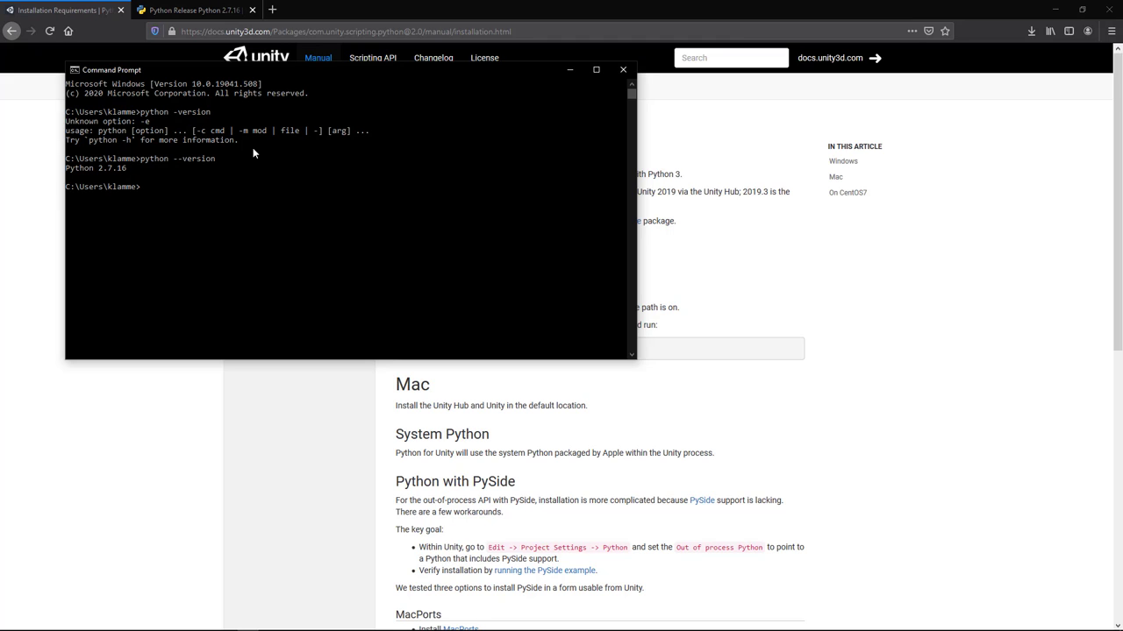
Return to the Unity manual and read the pip install pyside instruction and the PySide notes below it
{"action": "left_click", "coordinate": [763, 422]}
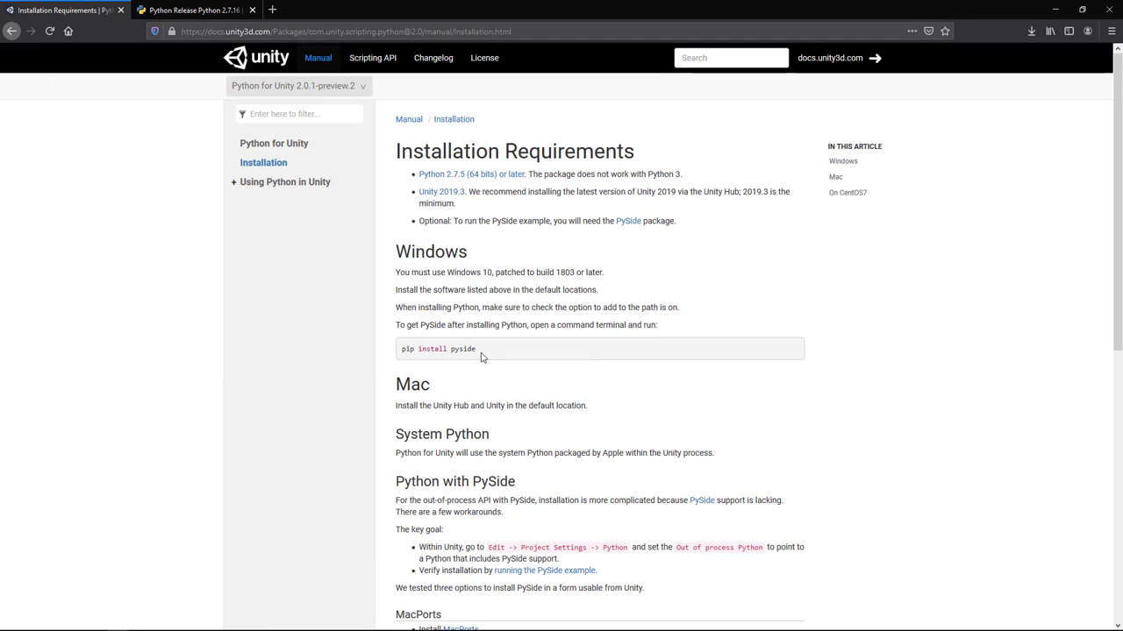
{"action": "left_click_drag", "start_coordinate": [481, 356], "coordinate": [404, 353]}
{"action": "left_click_drag", "start_coordinate": [491, 352], "coordinate": [401, 353]}
{"action": "left_click", "coordinate": [519, 372]}
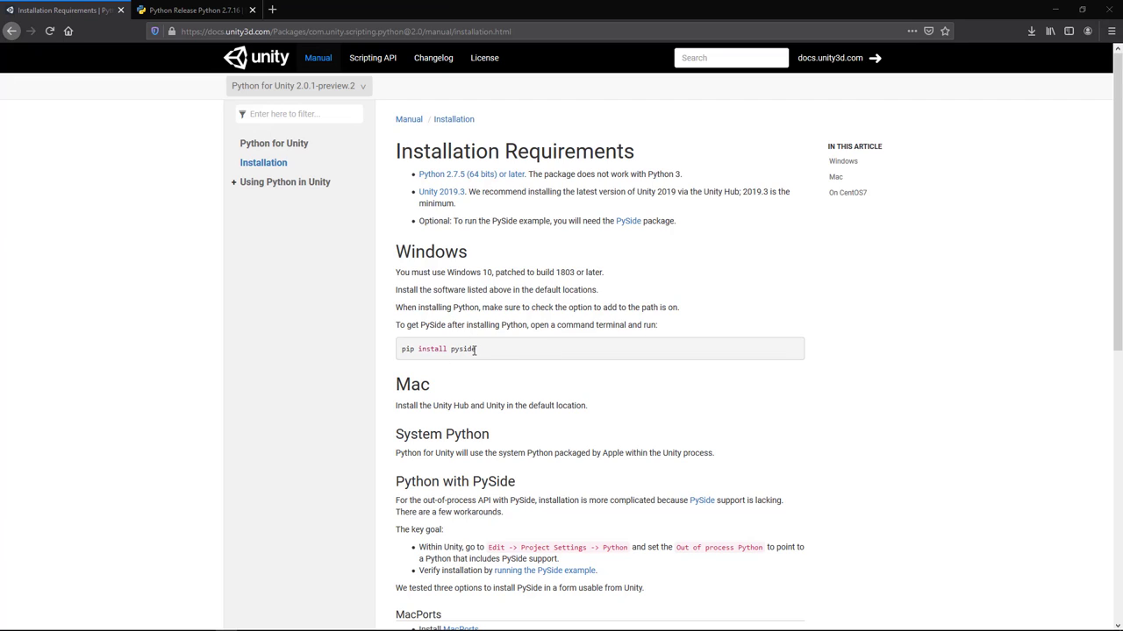
{"action": "left_click_drag", "start_coordinate": [478, 350], "coordinate": [452, 350]}
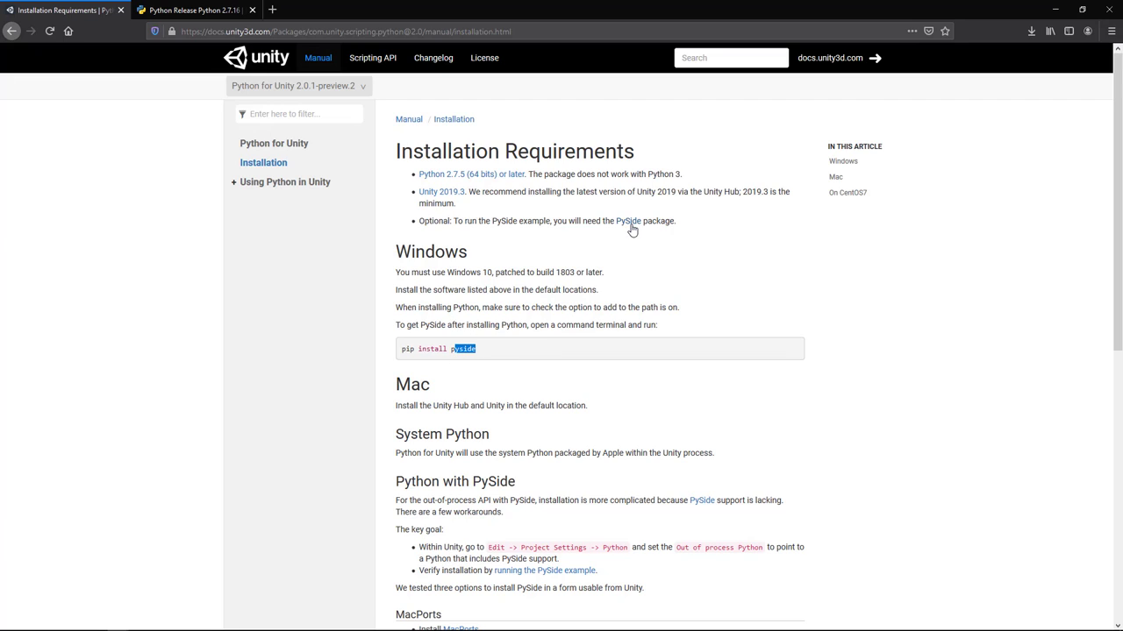
{"action": "scroll", "coordinate": [548, 561], "scroll_direction": "down", "scroll_amount": 3}
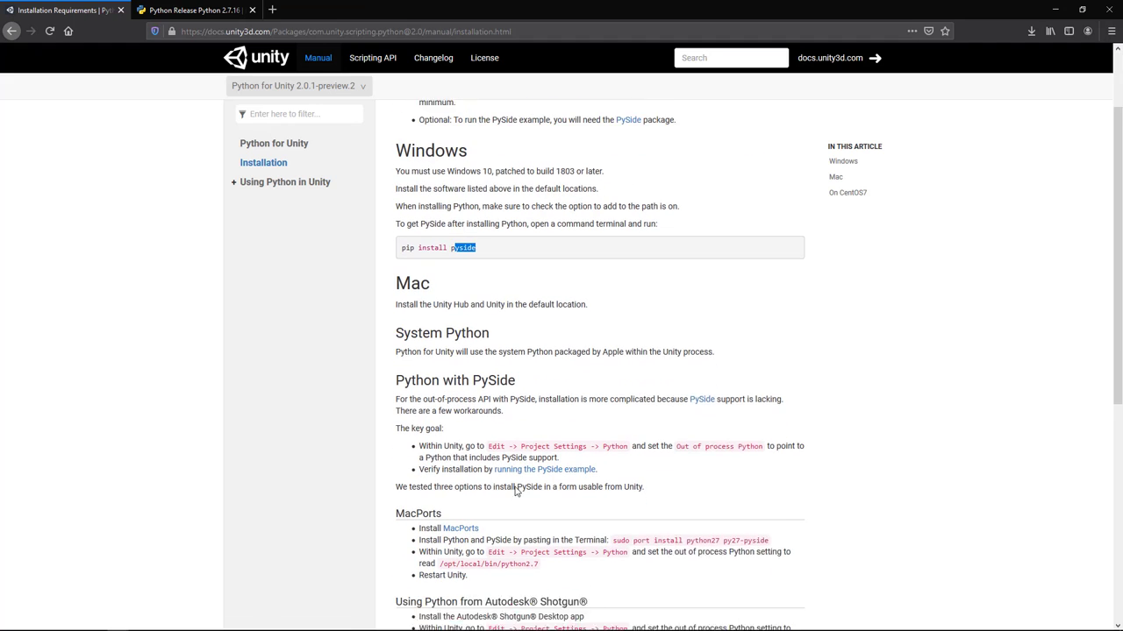
Open the "running the PySide example" link in a new browser tab, view the page, and close that tab
{"action": "right_click", "coordinate": [536, 458]}
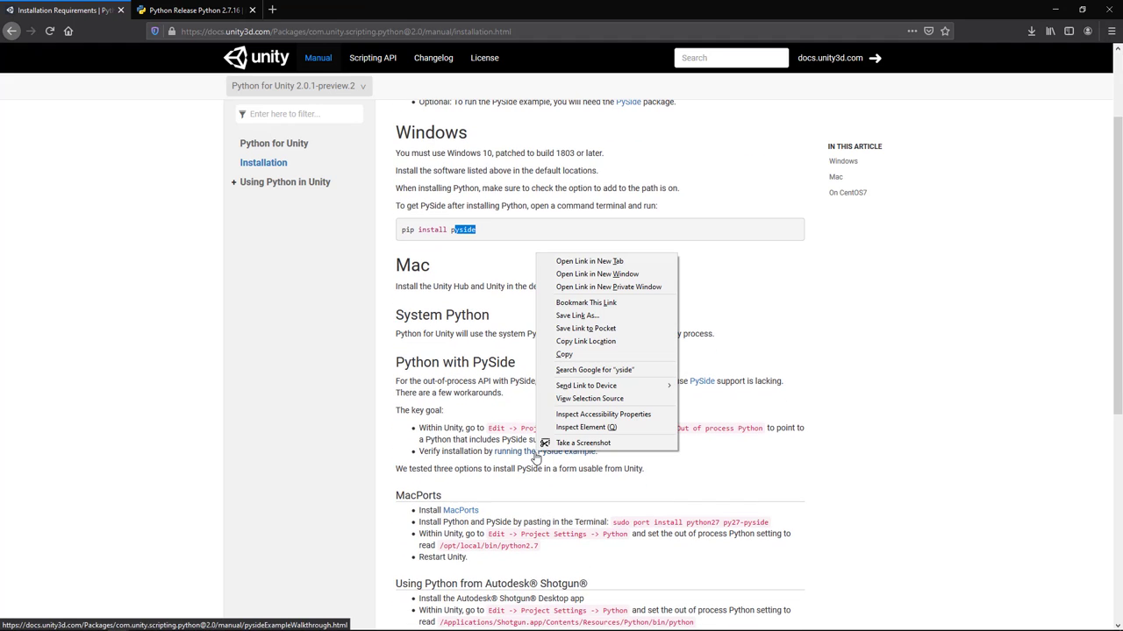
{"action": "left_click", "coordinate": [590, 261]}
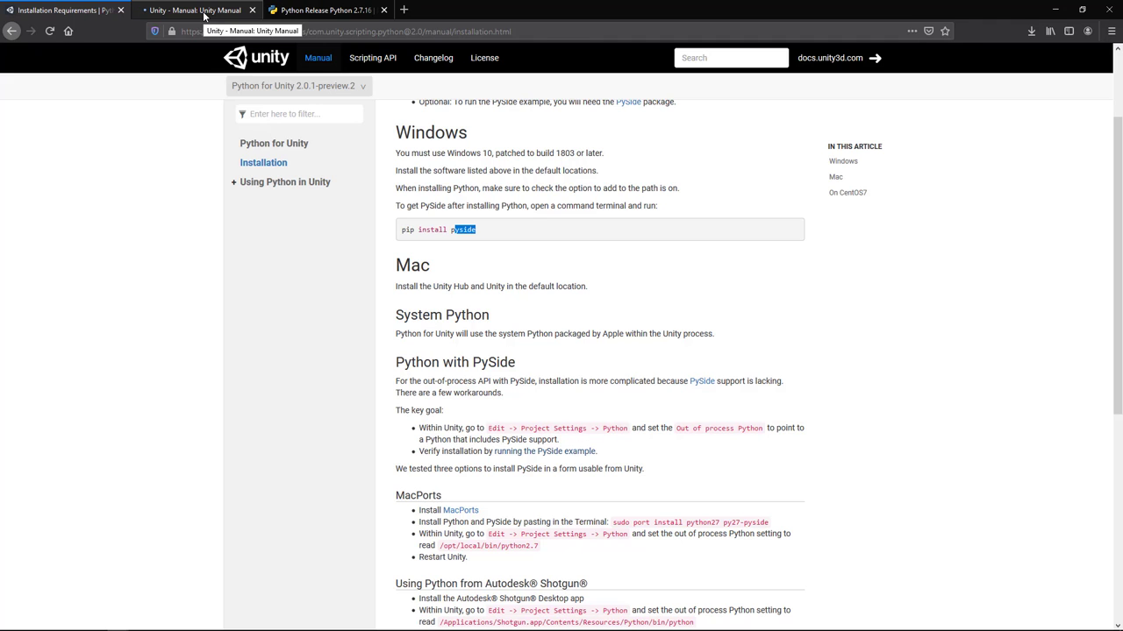
{"action": "left_click", "coordinate": [203, 15]}
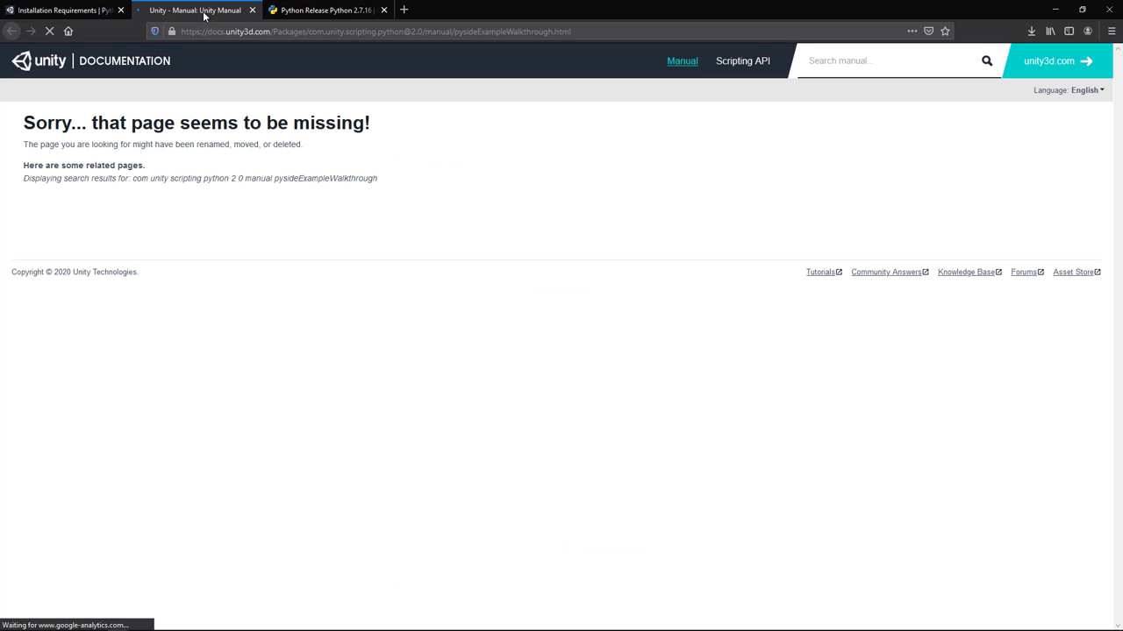
{"action": "left_click", "coordinate": [252, 9]}
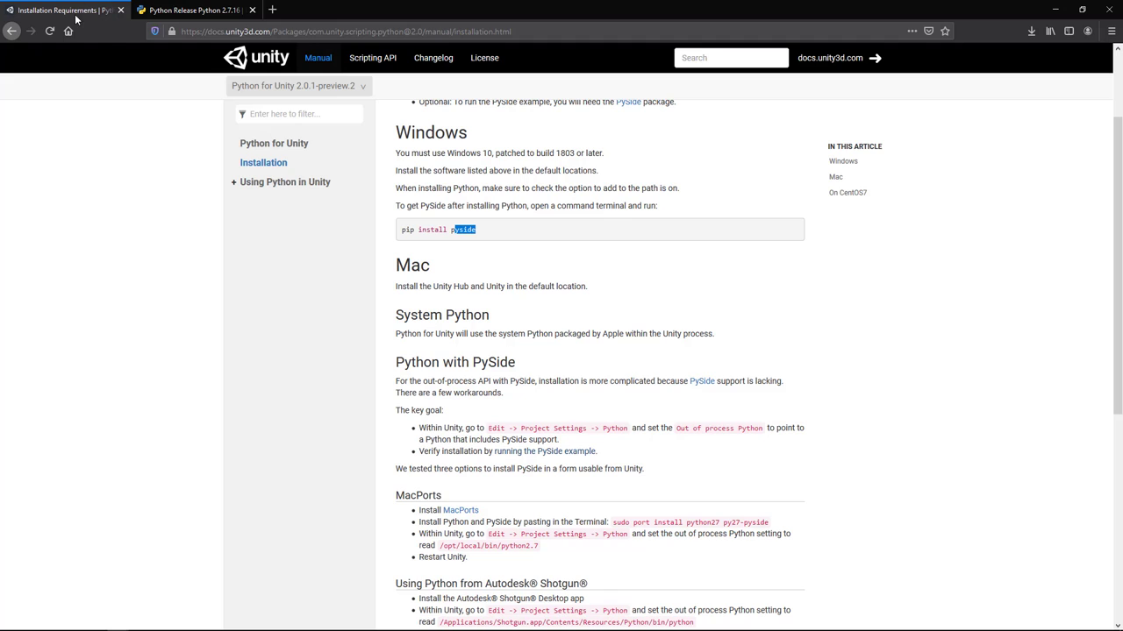
Reread the pip install pyside command in the manual's Windows section
{"action": "scroll", "coordinate": [649, 411], "scroll_direction": "up", "scroll_amount": 1}
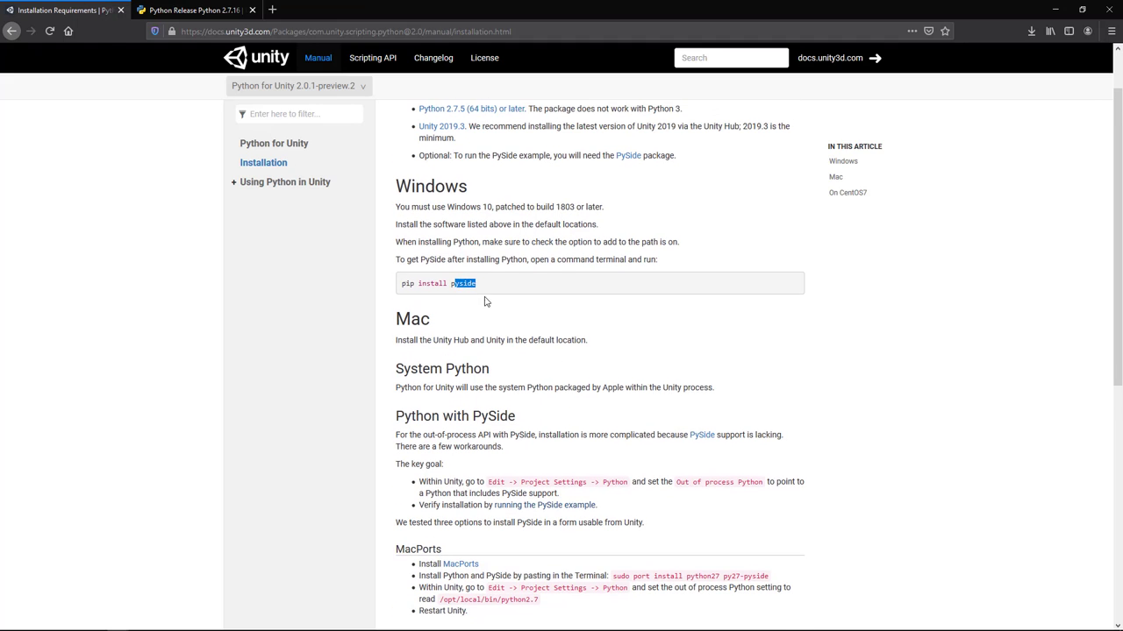
{"action": "left_click", "coordinate": [475, 292]}
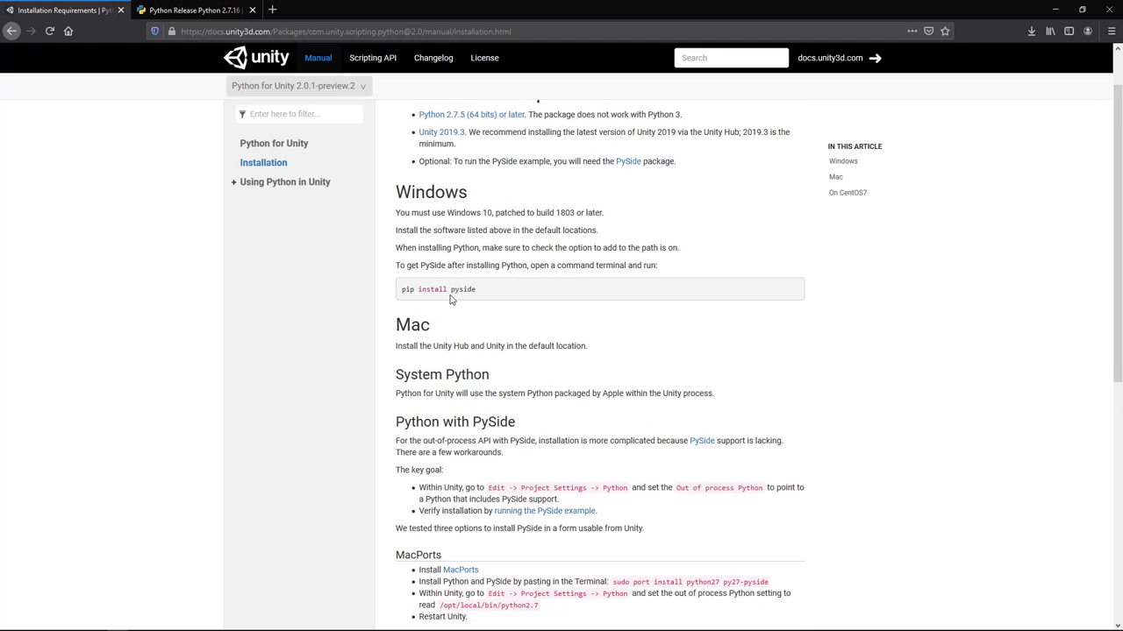
{"action": "double_click", "coordinate": [451, 293]}
{"action": "left_click", "coordinate": [489, 328]}
{"action": "scroll", "coordinate": [611, 354], "scroll_direction": "up", "scroll_amount": 2}
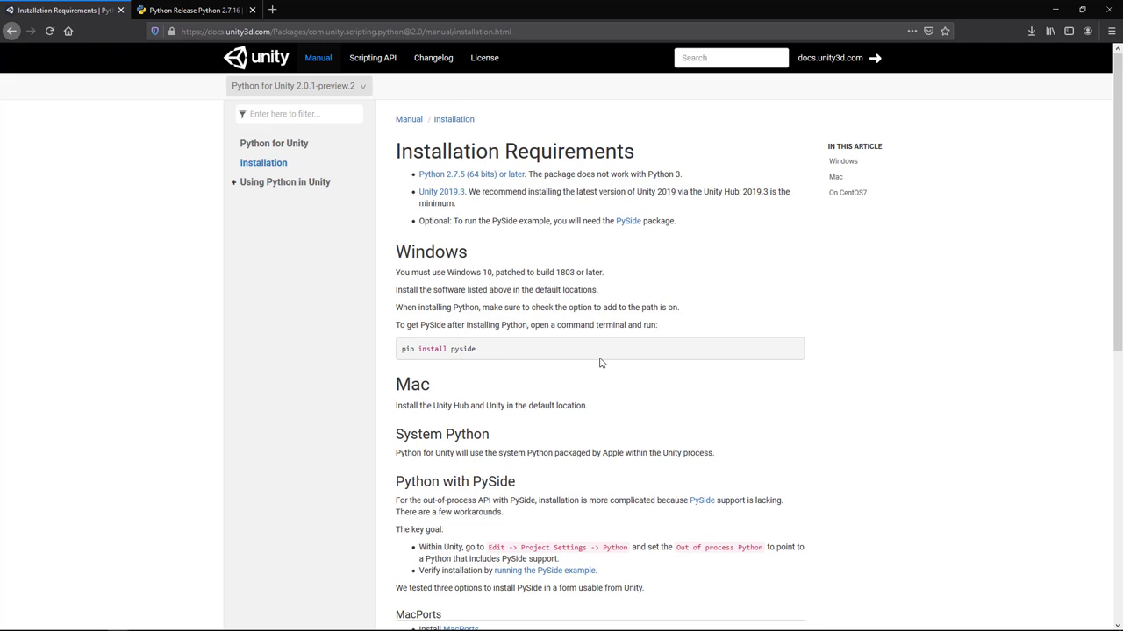
Open a new Command Prompt and move its window toward the middle of the screen
{"action": "key", "text": "super"}
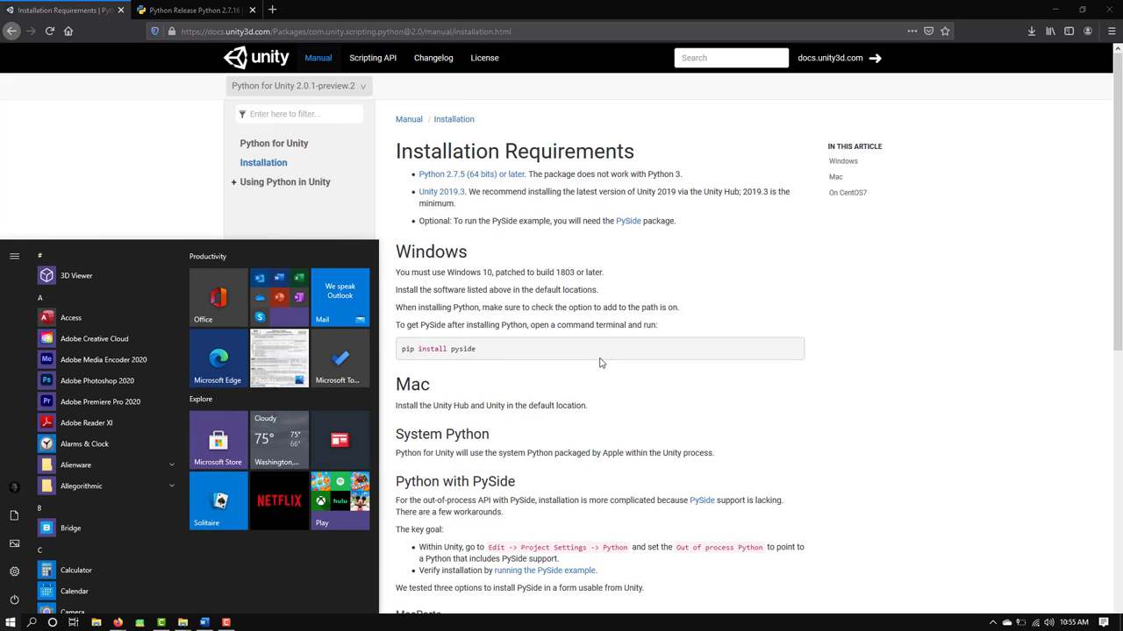
{"action": "type", "text": "cmd"}
{"action": "key", "text": "Return"}
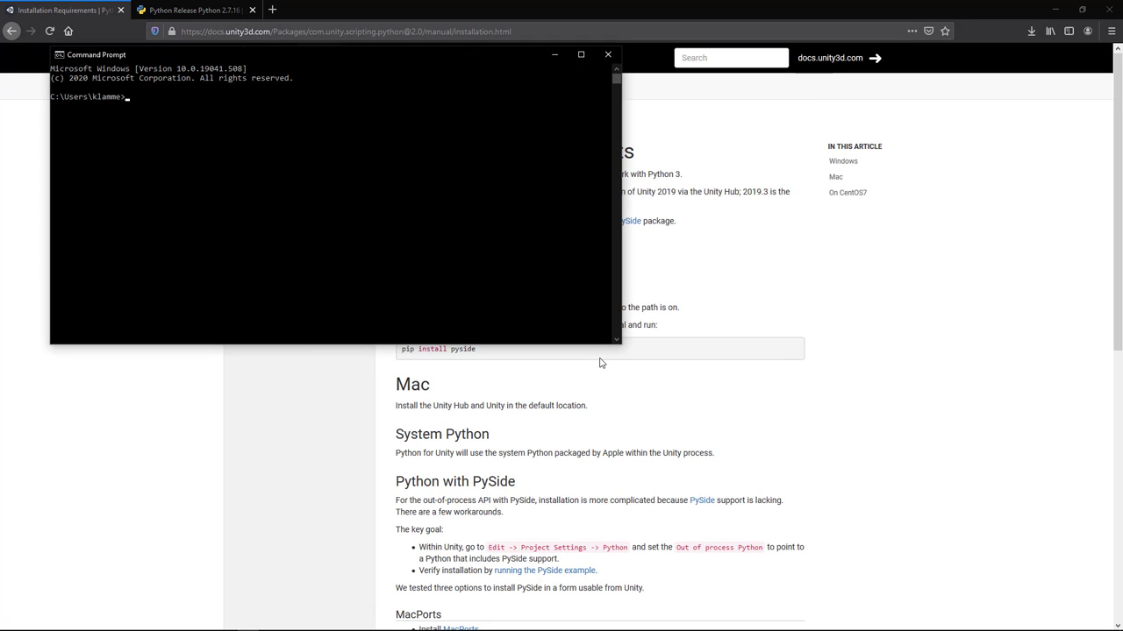
{"action": "left_click_drag", "start_coordinate": [291, 55], "coordinate": [453, 129]}
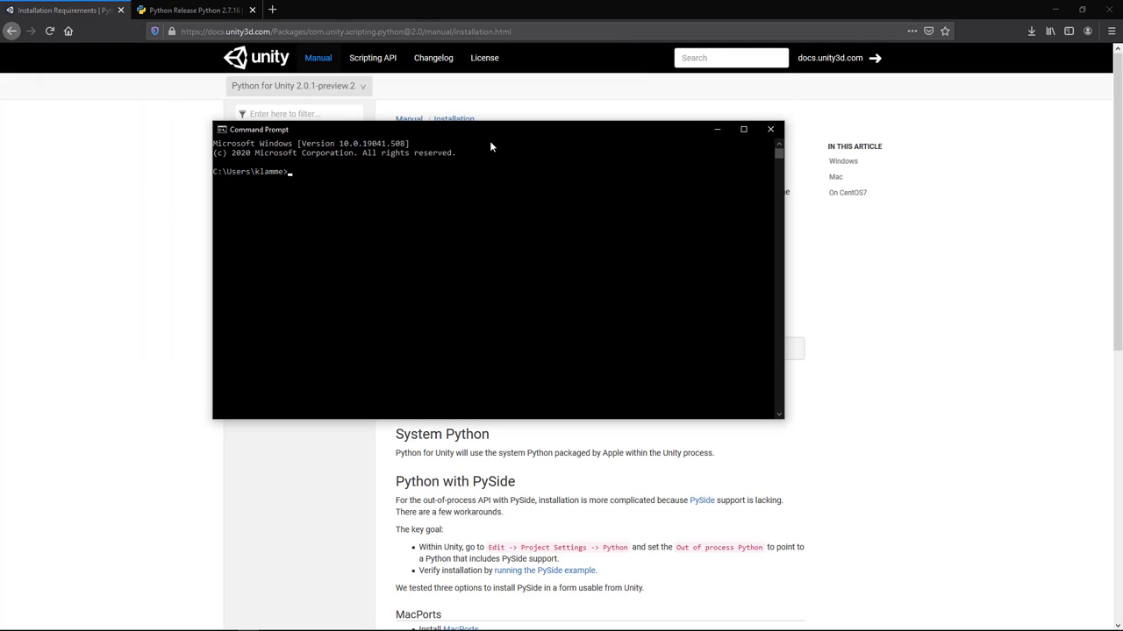
Install PySide by running python -m pip install pyside in the Command Prompt
{"action": "type", "text": "python -m pip install pyside"}
{"action": "key", "text": "Return"}
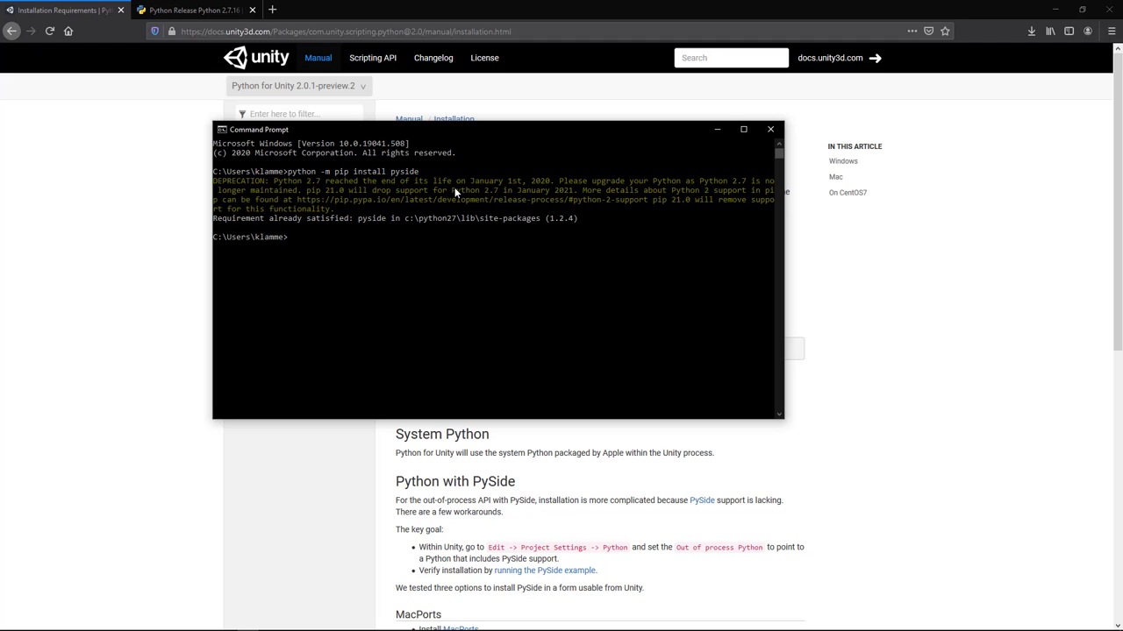
{"action": "left_click_drag", "start_coordinate": [565, 132], "coordinate": [650, 180]}
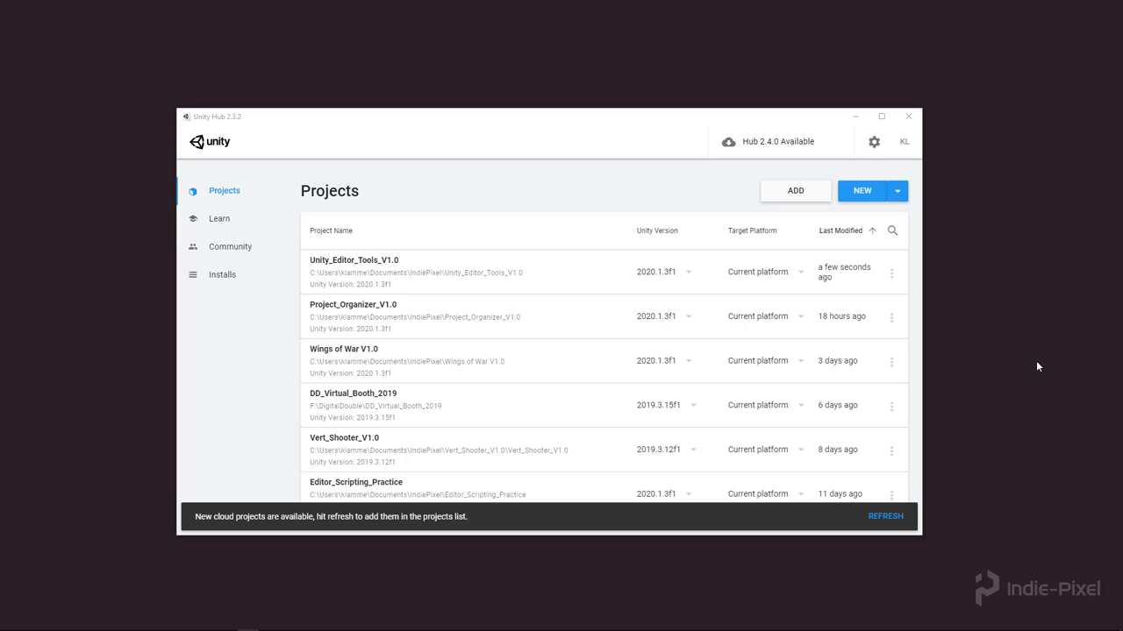
In Unity Hub, create a new 3D project named PythonForUnity with Unity version 2020.1.3f1
{"action": "left_click", "coordinate": [897, 190]}
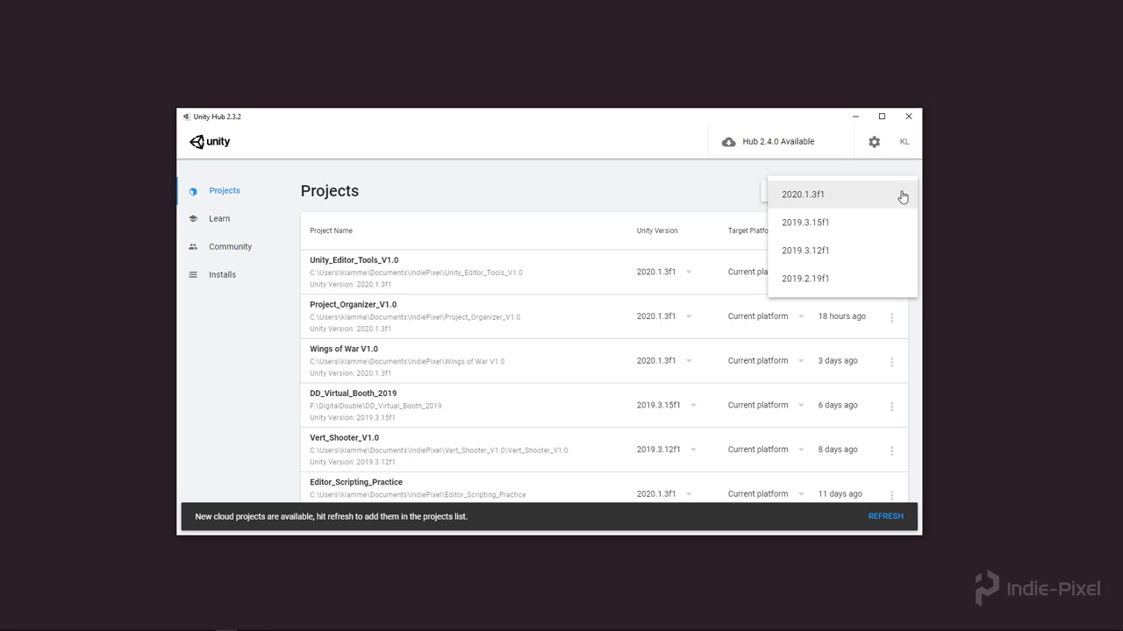
{"action": "left_click", "coordinate": [807, 203]}
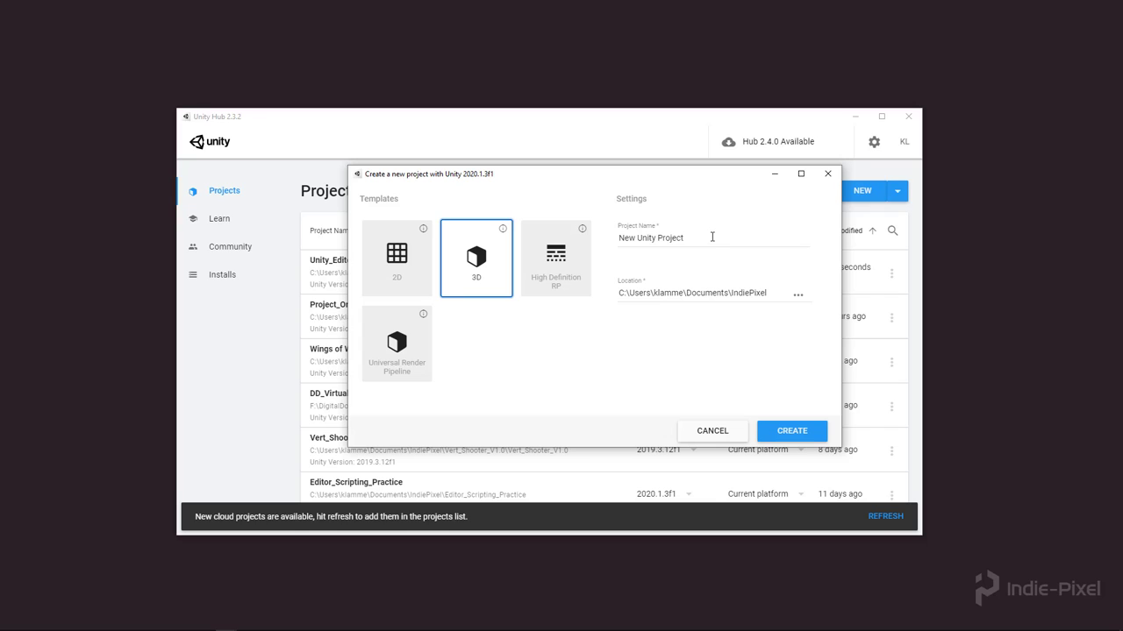
{"action": "left_click", "coordinate": [711, 237]}
{"action": "key", "text": "ctrl+a"}
{"action": "key", "text": "BackSpace"}
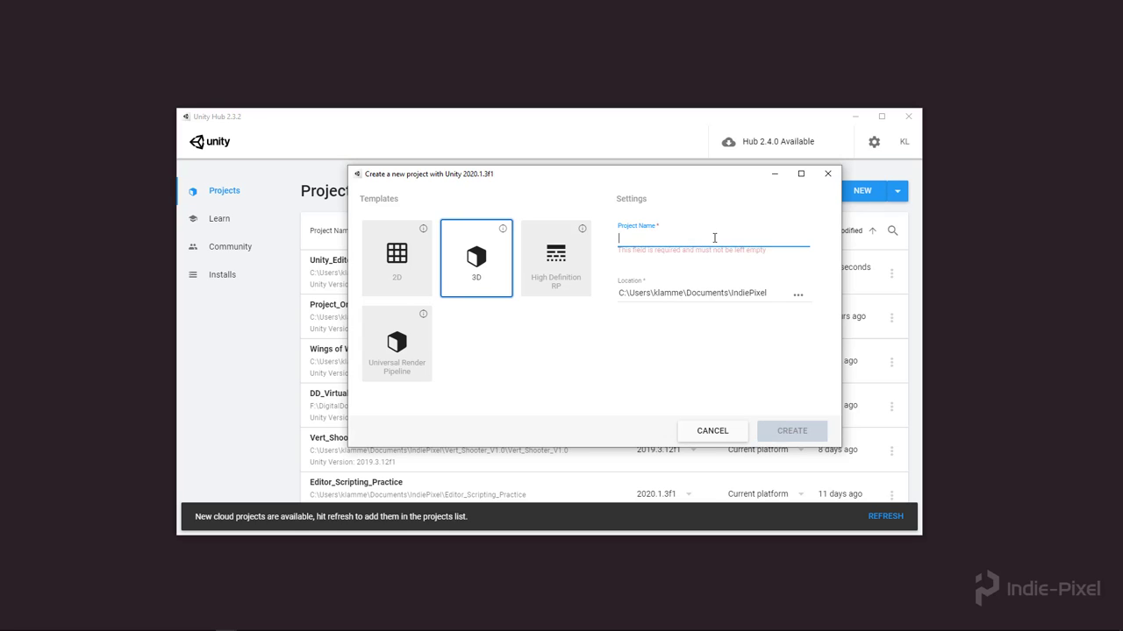
{"action": "type", "text": "Unity"}
{"action": "type", "text": "Pr"}
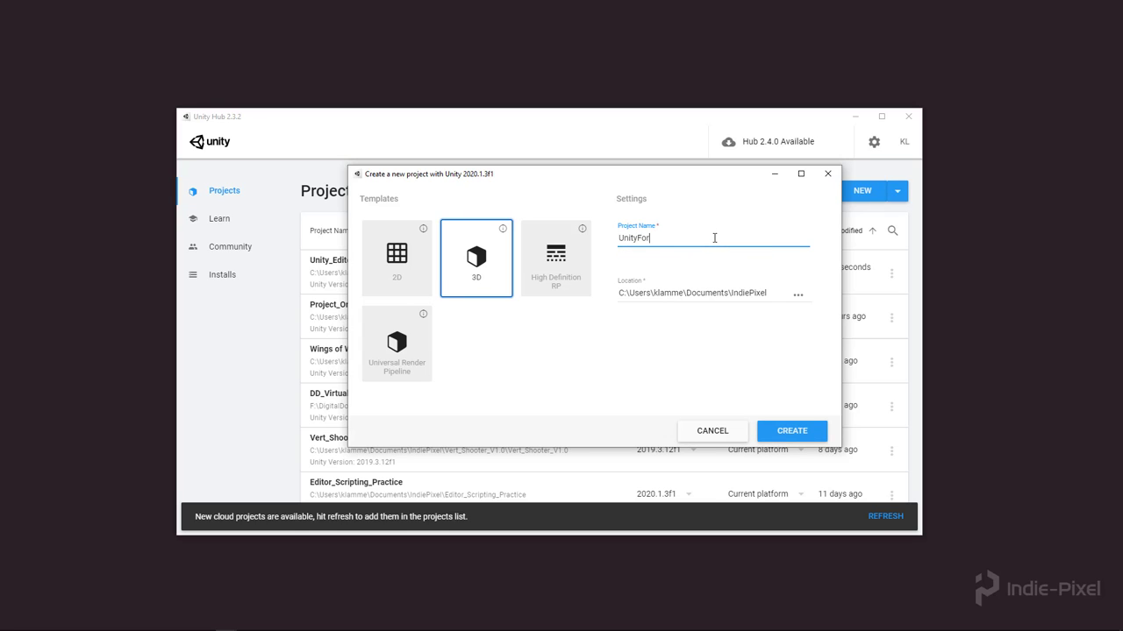
{"action": "key", "text": "BackSpace"}
{"action": "key", "text": "BackSpace"}
{"action": "key", "text": "BackSpace"}
{"action": "key", "text": "BackSpace"}
{"action": "key", "text": "BackSpace"}
{"action": "key", "text": "BackSpace"}
{"action": "key", "text": "BackSpace"}
{"action": "type", "text": "PythonForUnity"}
{"action": "left_click", "coordinate": [792, 432]}
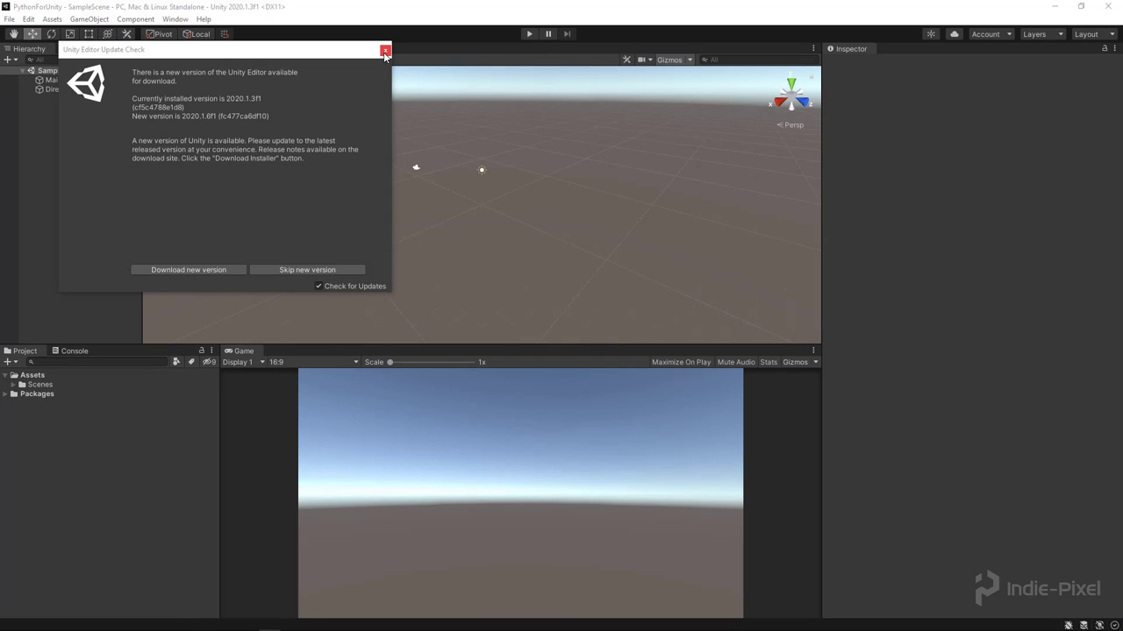
Dismiss the editor update notice and show the Unity Registry packages in the Package Manager
{"action": "left_click", "coordinate": [385, 51]}
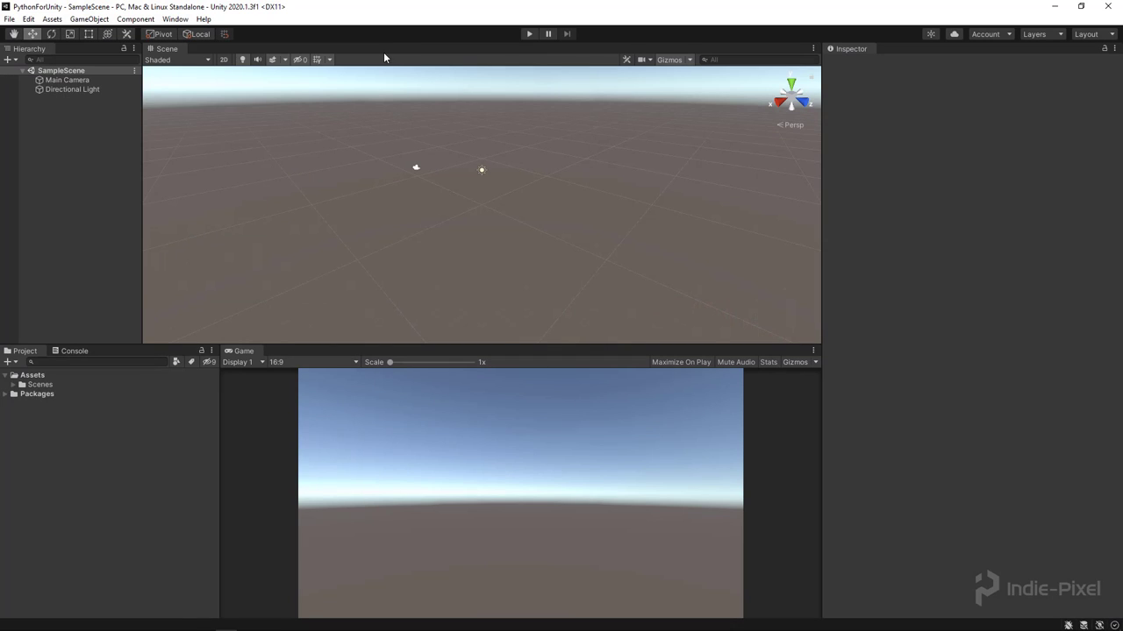
{"action": "left_click", "coordinate": [175, 18]}
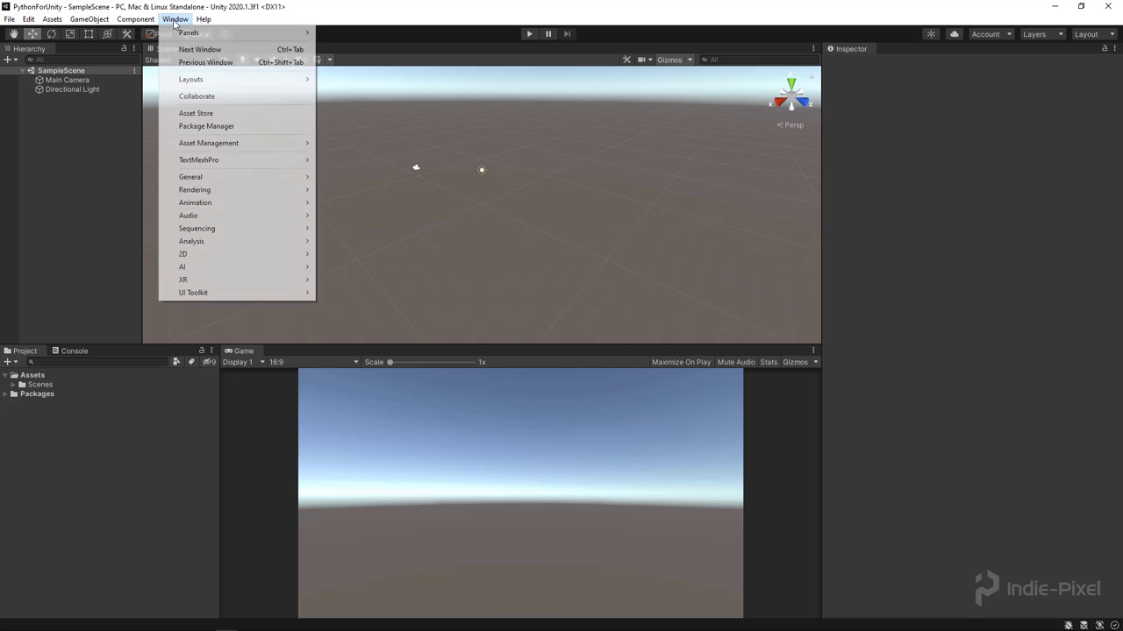
{"action": "left_click", "coordinate": [222, 127]}
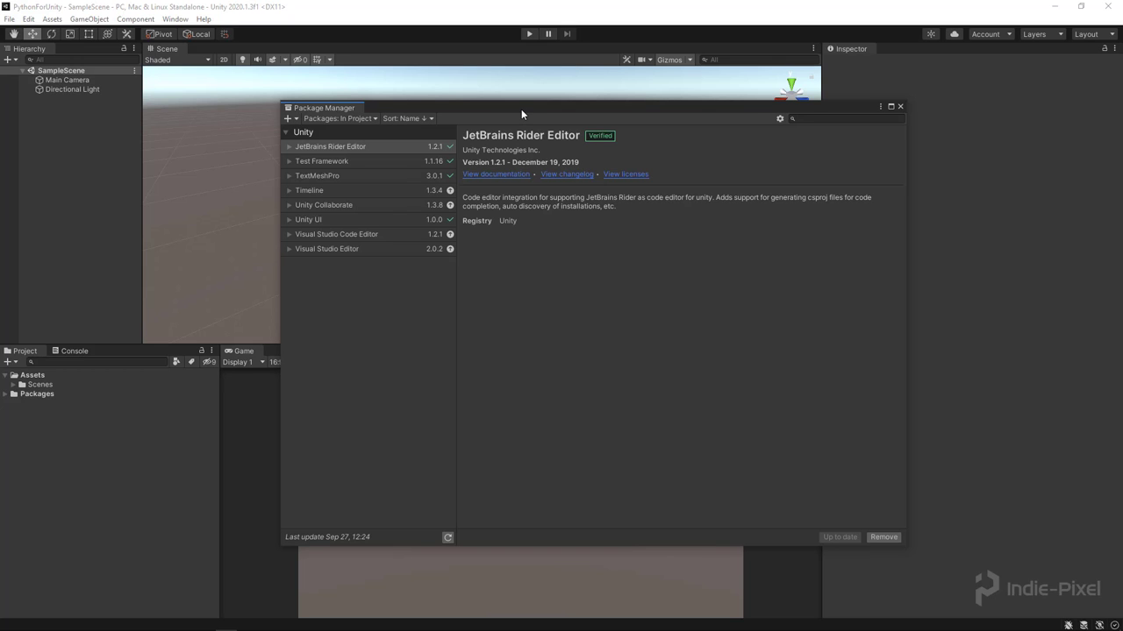
{"action": "left_click_drag", "start_coordinate": [521, 109], "coordinate": [498, 112]}
{"action": "left_click", "coordinate": [308, 123]}
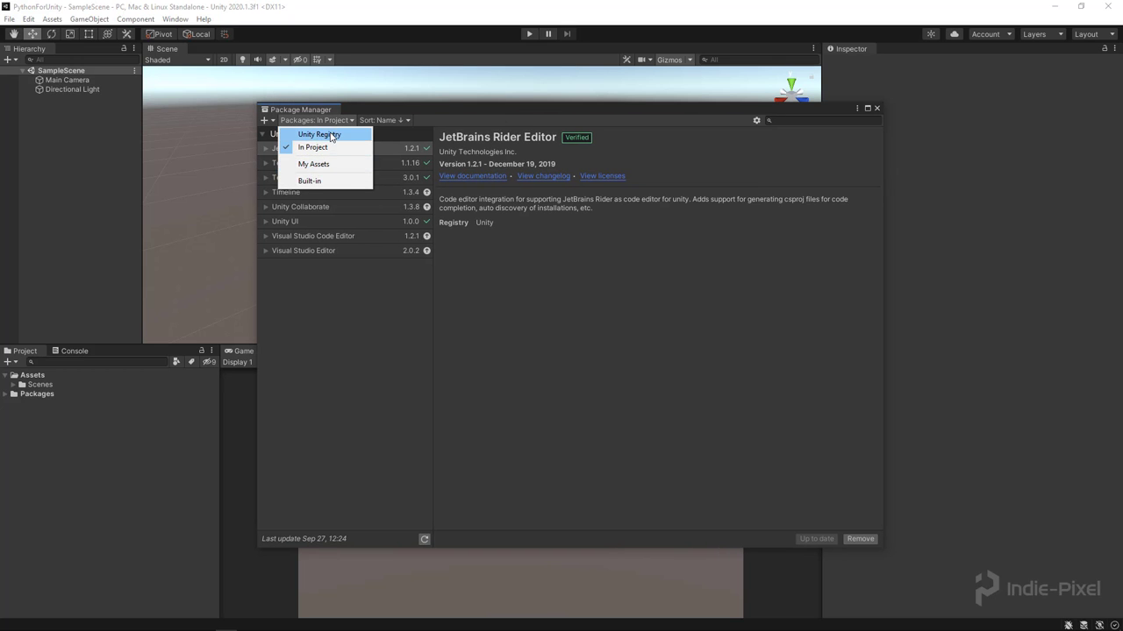
{"action": "left_click", "coordinate": [318, 135]}
Enable preview packages in the Package Manager's advanced project settings and close the settings window
{"action": "left_click", "coordinate": [757, 121]}
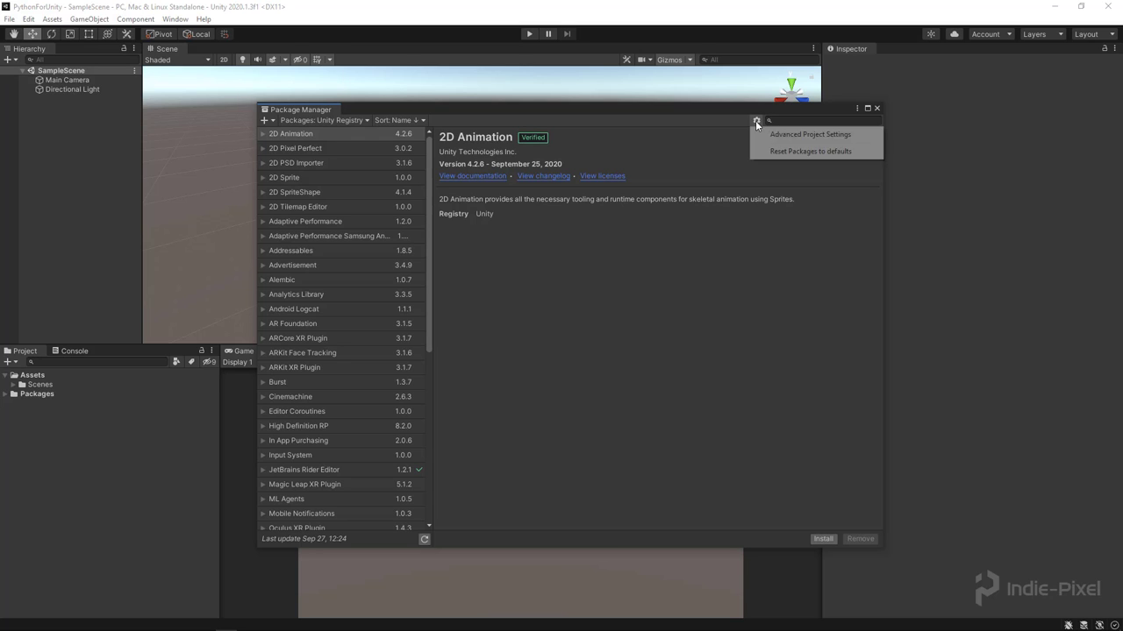
{"action": "left_click", "coordinate": [800, 134]}
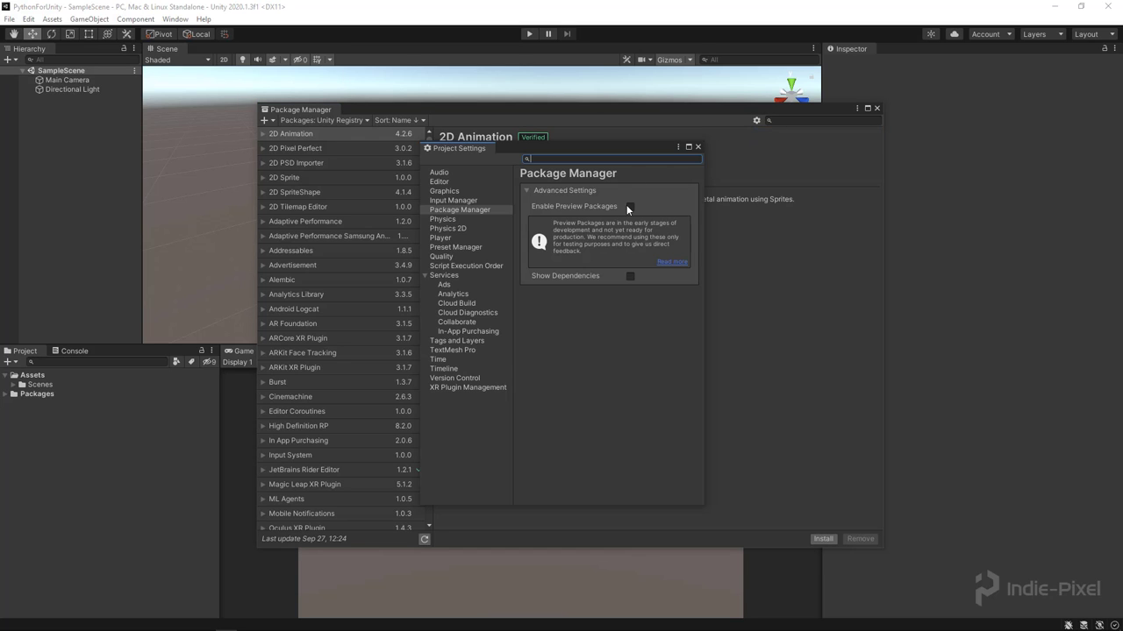
{"action": "left_click", "coordinate": [628, 207]}
{"action": "left_click", "coordinate": [599, 345]}
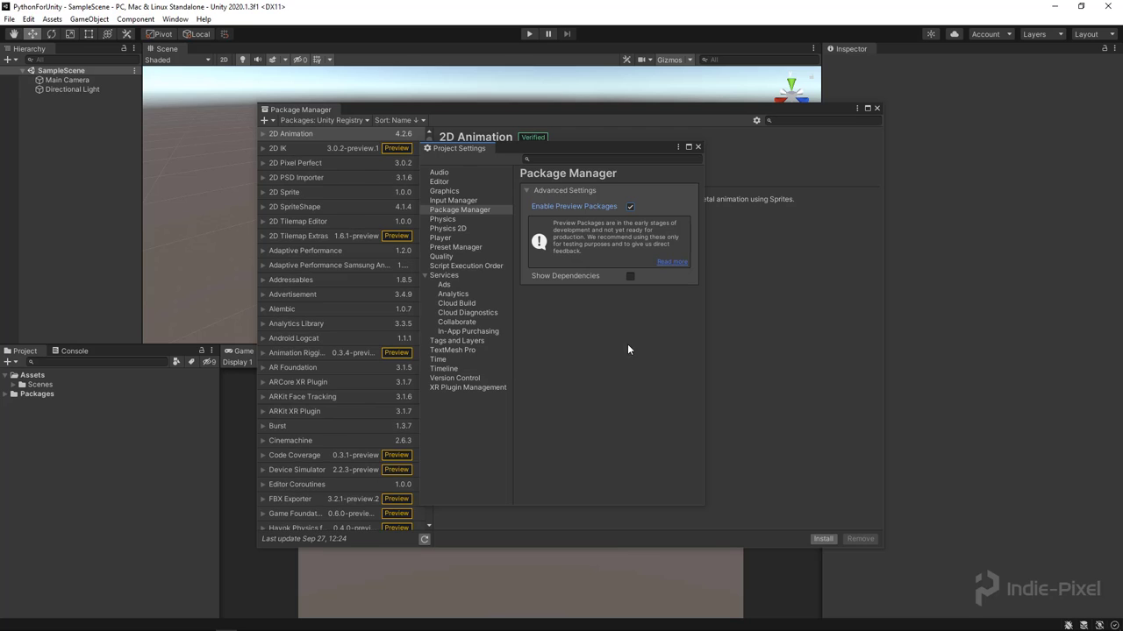
{"action": "left_click", "coordinate": [698, 146]}
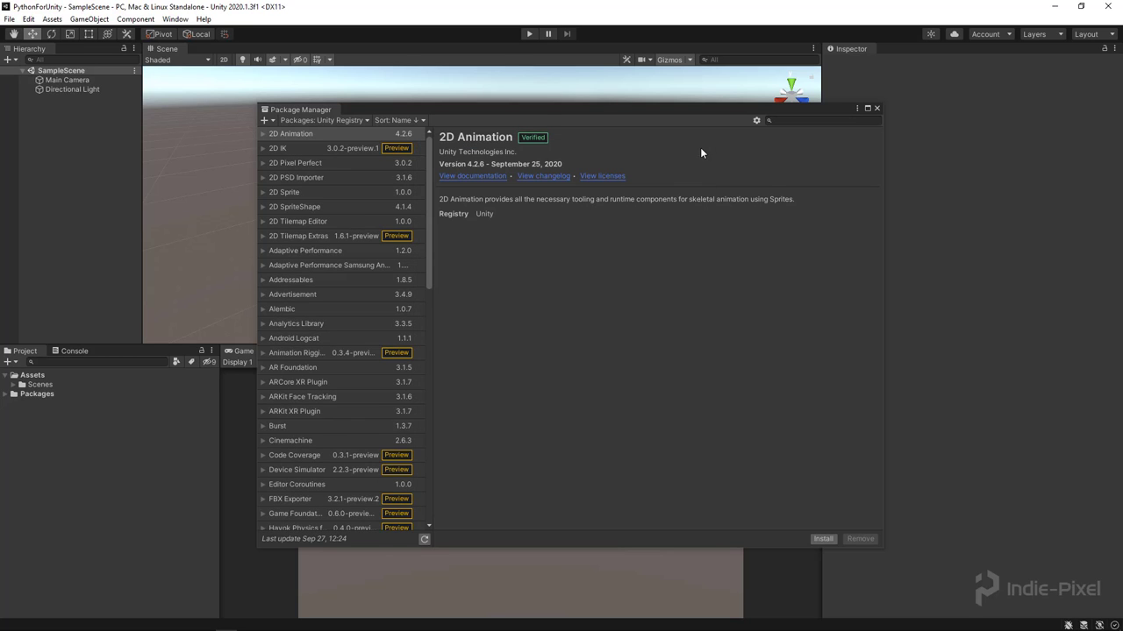
Search the Unity Registry packages for Python, and clear the search text
{"action": "left_click", "coordinate": [809, 120]}
{"action": "type", "text": "Python"}
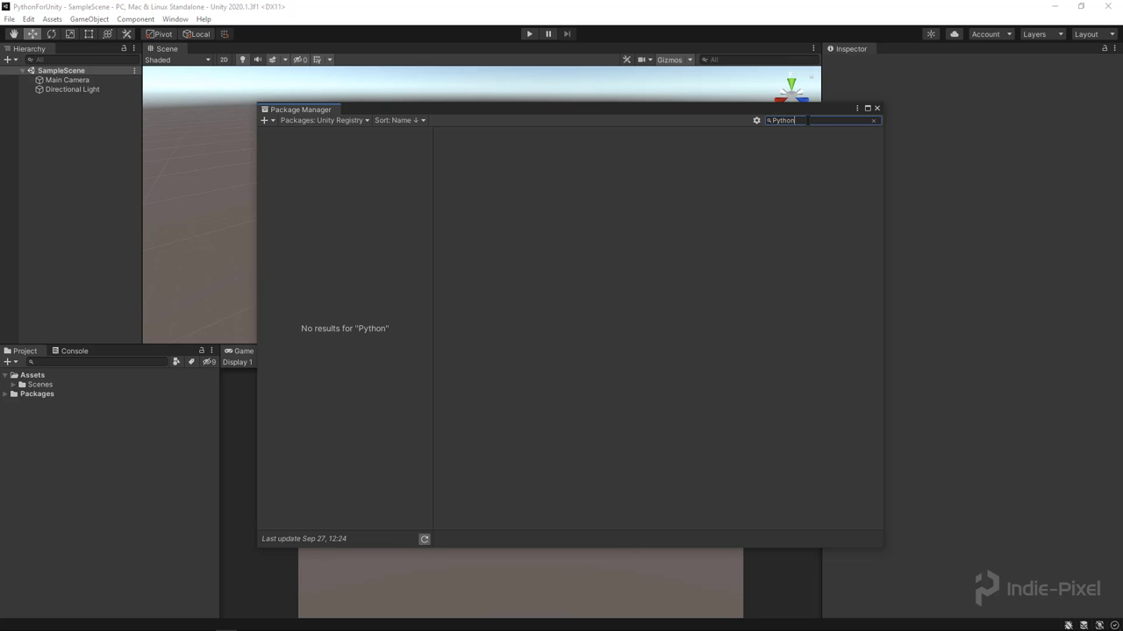
{"action": "key", "text": "BackSpace"}
{"action": "key", "text": "BackSpace"}
{"action": "key", "text": "BackSpace"}
{"action": "key", "text": "BackSpace"}
{"action": "key", "text": "BackSpace"}
{"action": "key", "text": "BackSpace"}
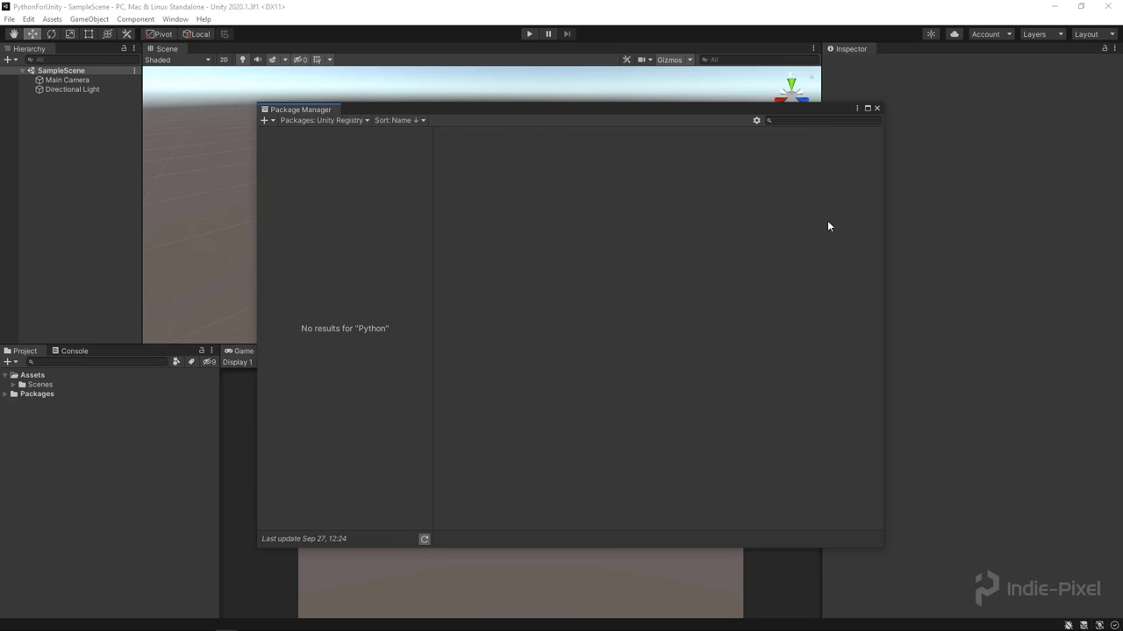
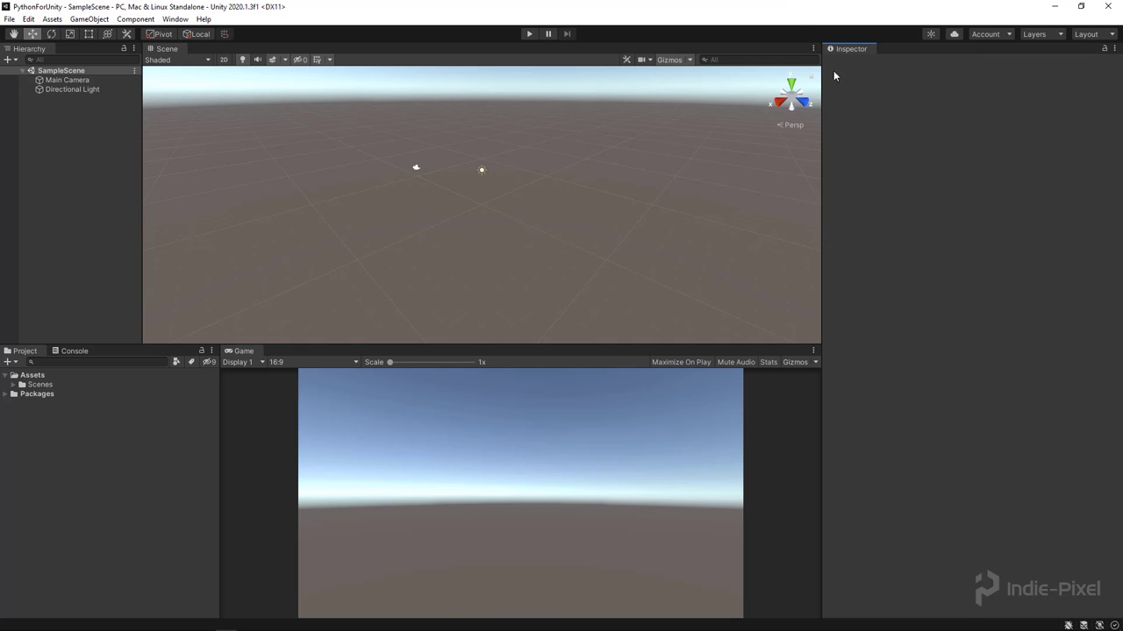
Switch to Visual Studio Code and examine the com.unity.scripting.python dependency in the PythonUnity project's manifest.json
{"action": "key", "text": "alt+Tab"}
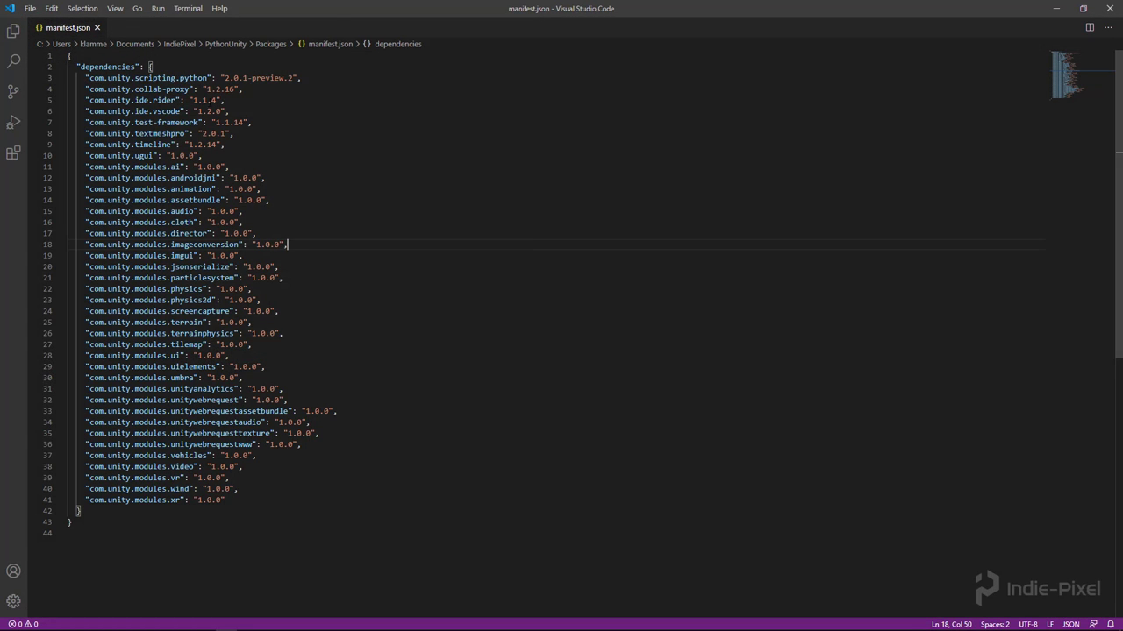
{"action": "left_click_drag", "start_coordinate": [301, 78], "coordinate": [86, 78]}
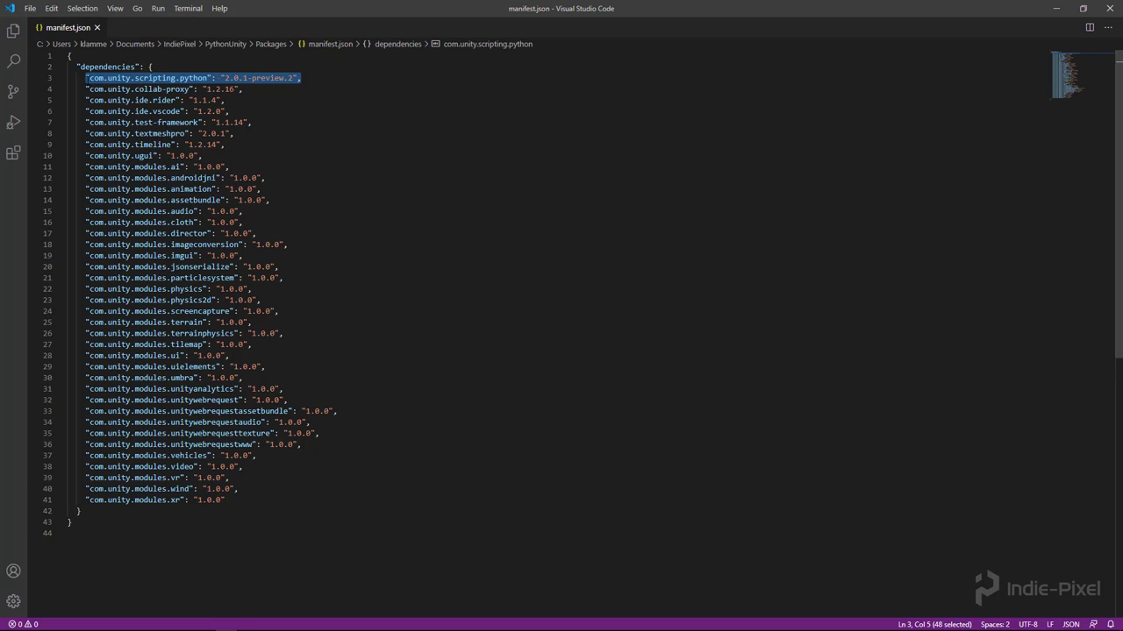
{"action": "left_click", "coordinate": [378, 265]}
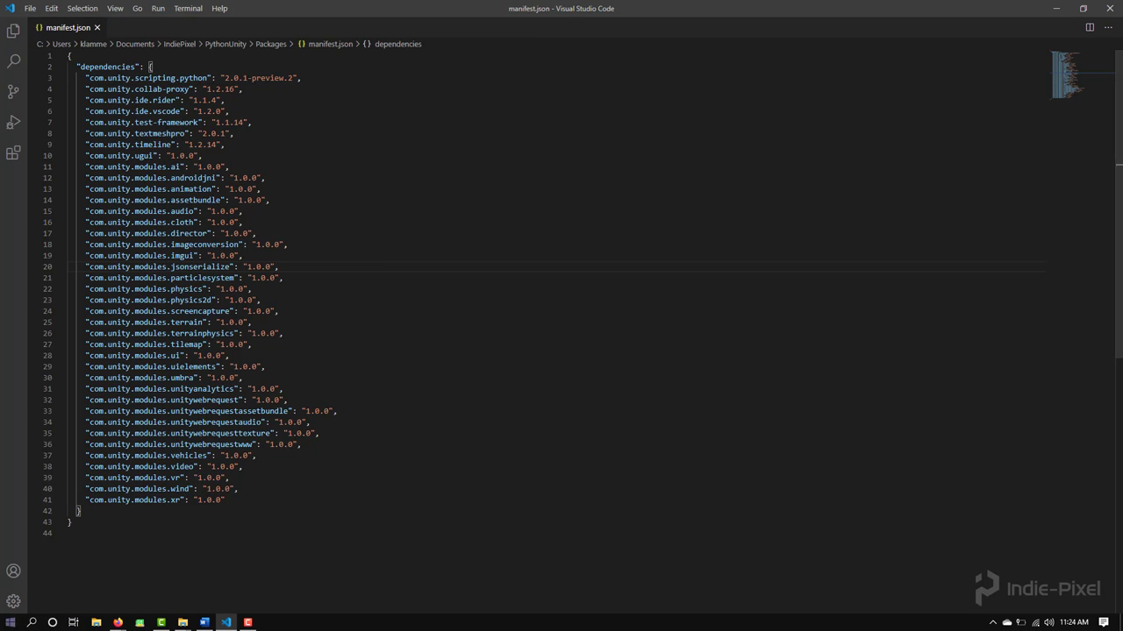
Browse to Documents\IndiePixel\PythonForUnity\Packages in File Explorer and open its manifest.json in Visual Studio Code
{"action": "left_click", "coordinate": [97, 623]}
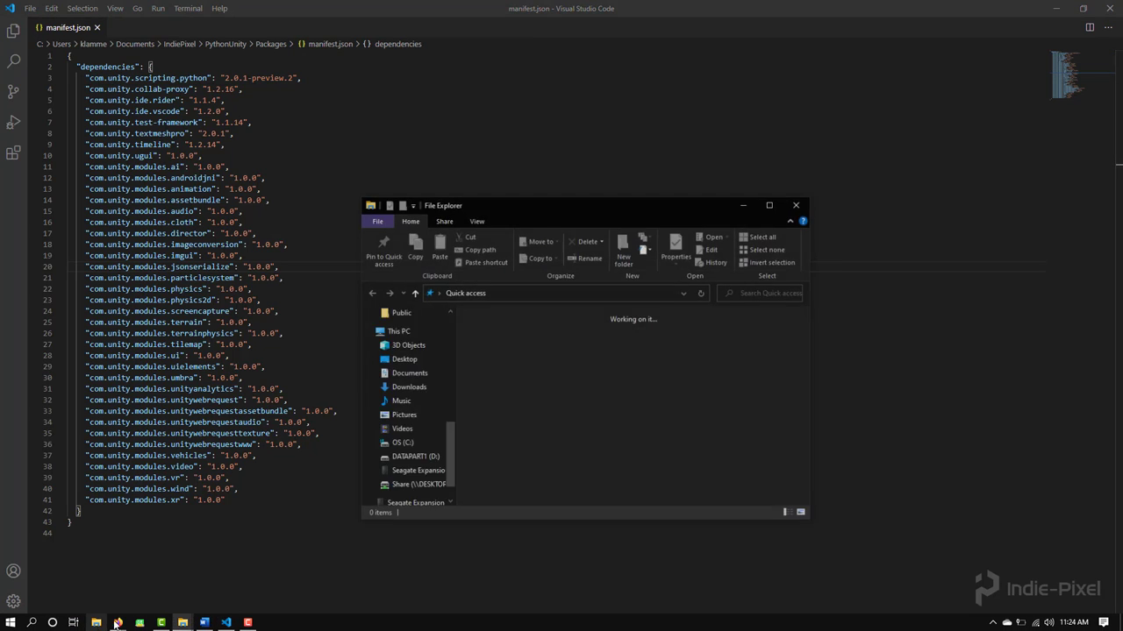
{"action": "scroll", "coordinate": [410, 382], "scroll_direction": "up", "scroll_amount": 2}
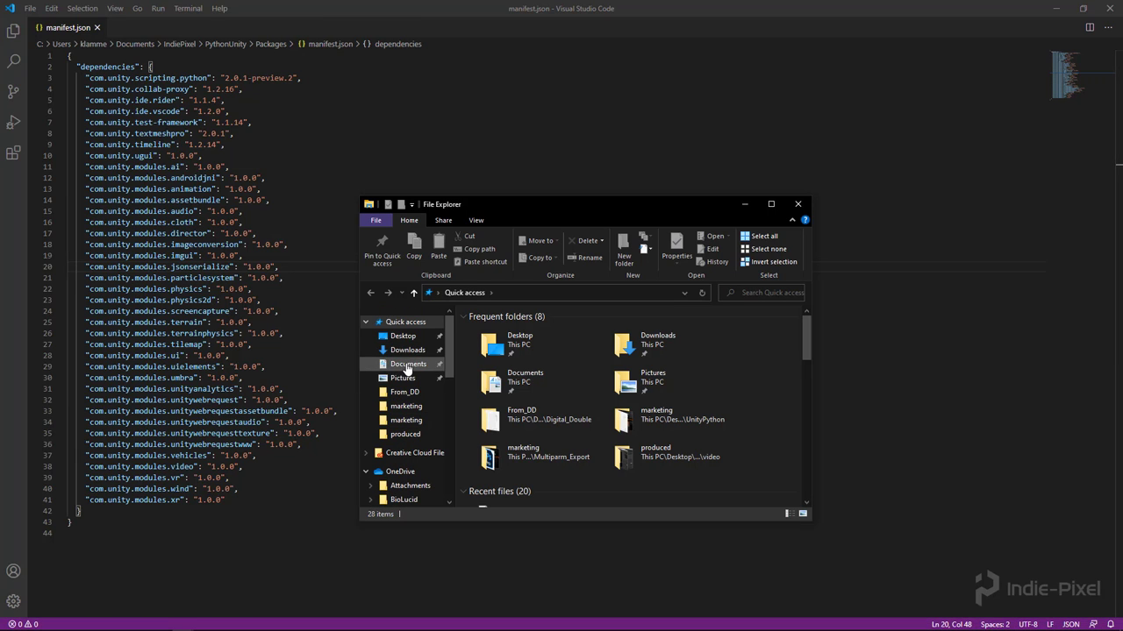
{"action": "left_click", "coordinate": [408, 364]}
{"action": "scroll", "coordinate": [519, 382], "scroll_direction": "down", "scroll_amount": 1}
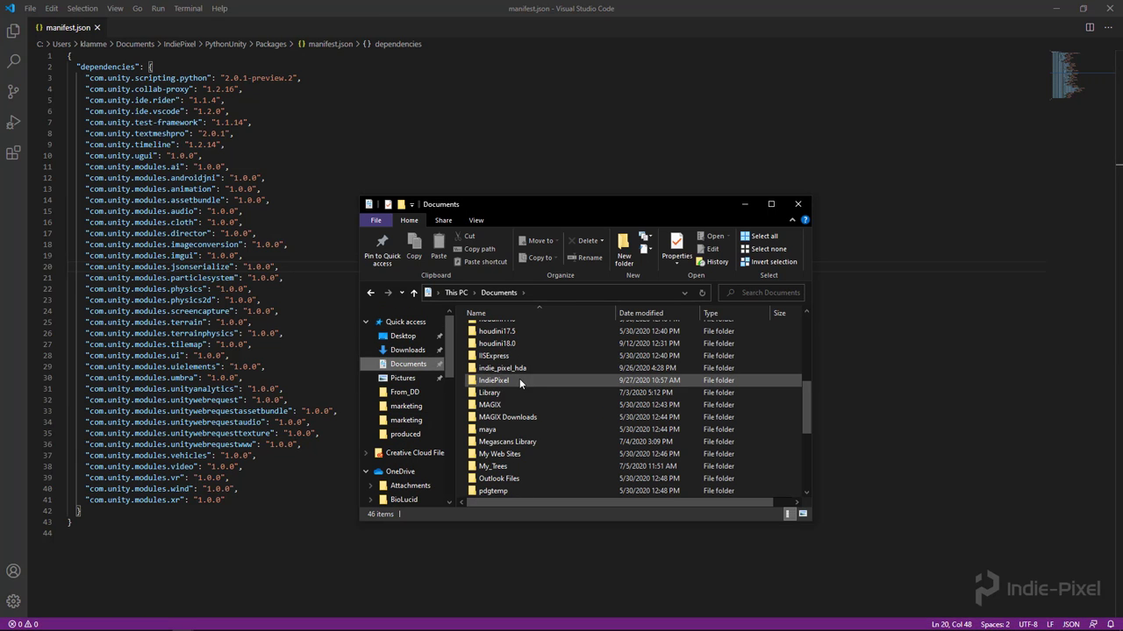
{"action": "double_click", "coordinate": [519, 378]}
{"action": "scroll", "coordinate": [513, 369], "scroll_direction": "down", "scroll_amount": 1}
{"action": "scroll", "coordinate": [514, 360], "scroll_direction": "up", "scroll_amount": 1}
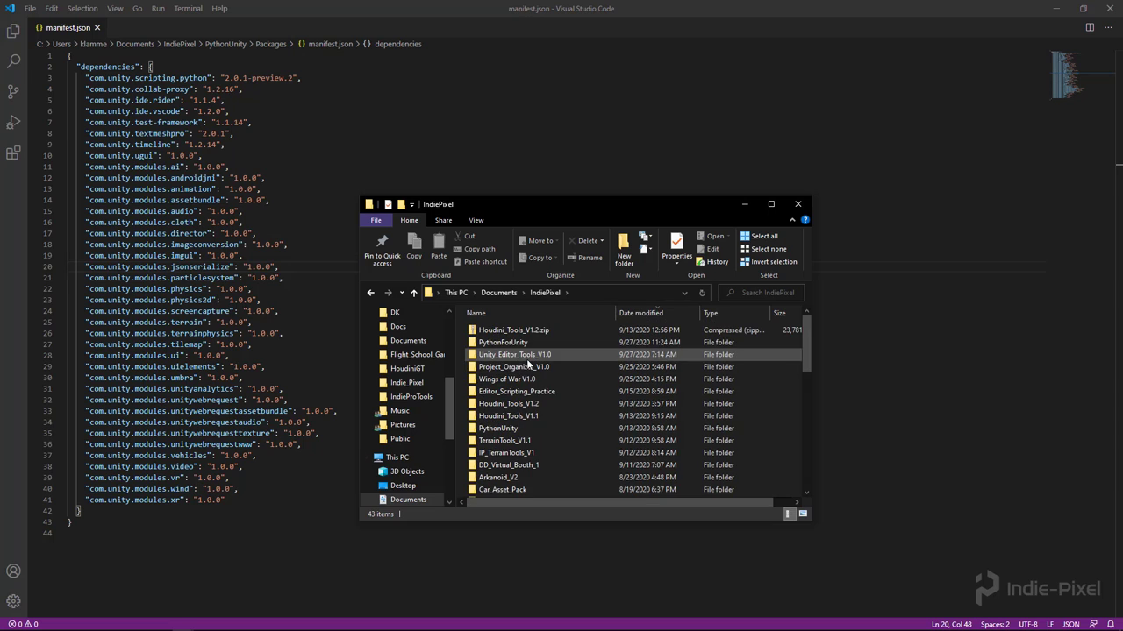
{"action": "double_click", "coordinate": [516, 342]}
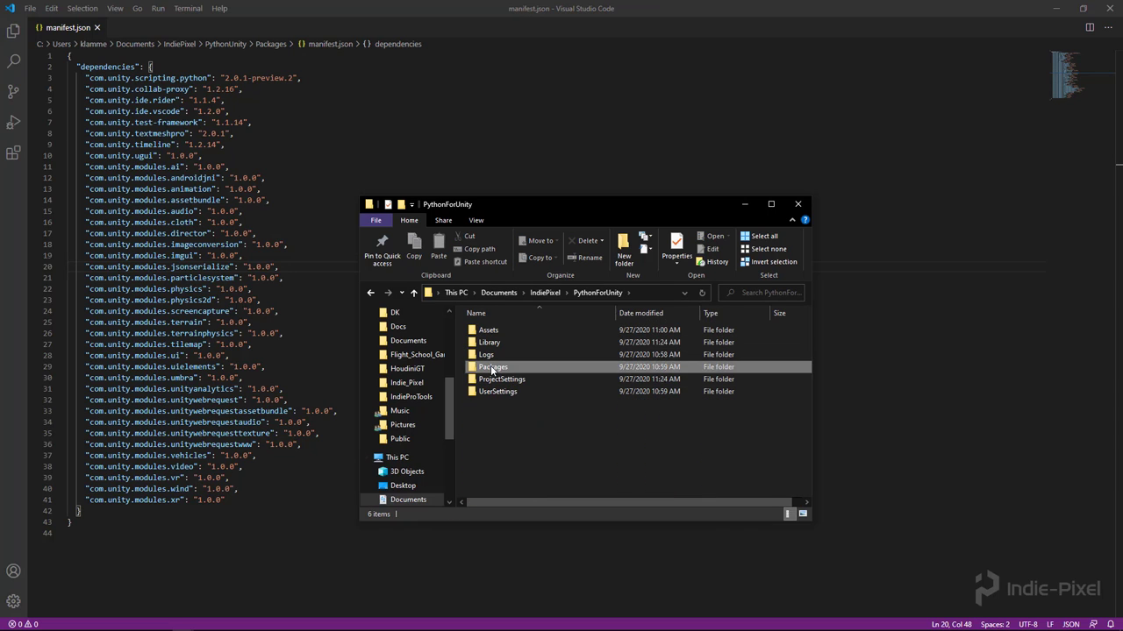
{"action": "double_click", "coordinate": [490, 366]}
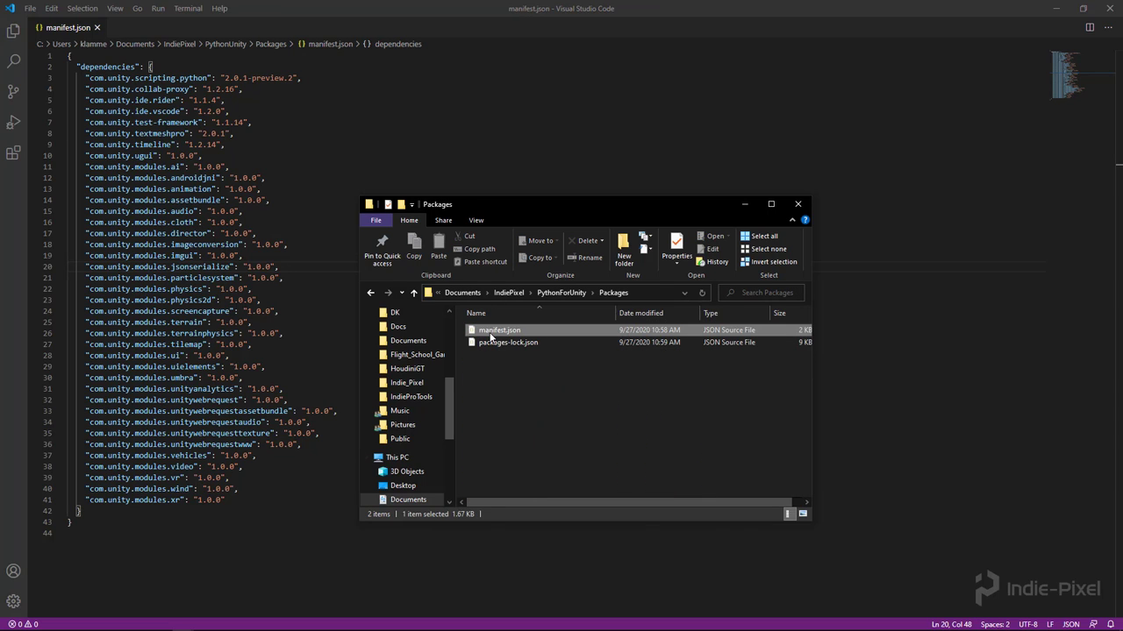
{"action": "right_click", "coordinate": [490, 333]}
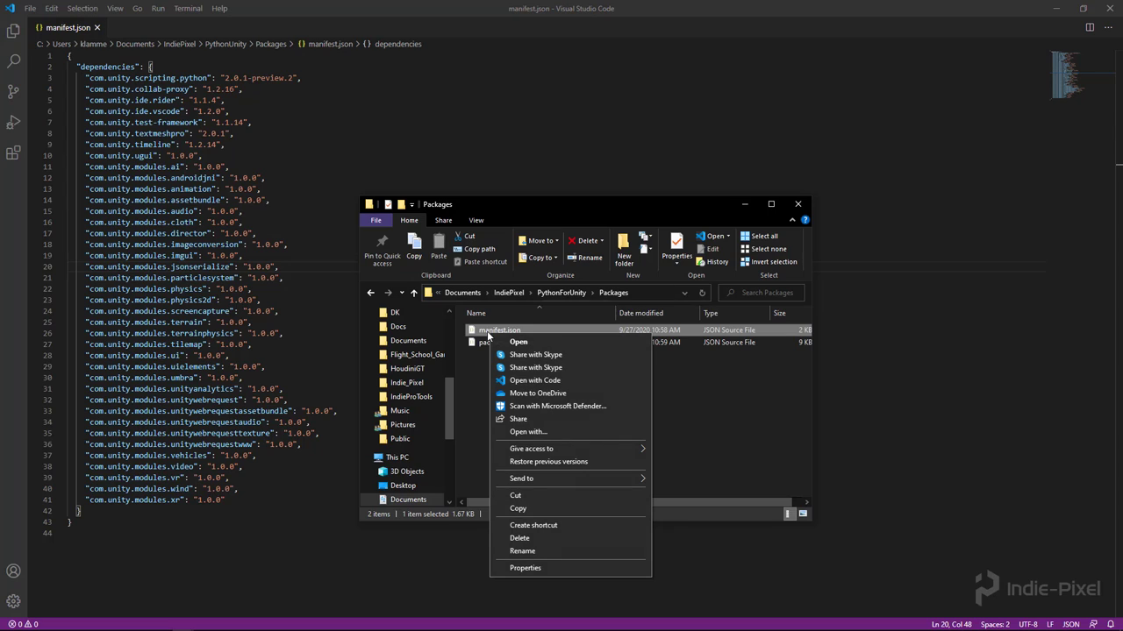
{"action": "left_click", "coordinate": [549, 383]}
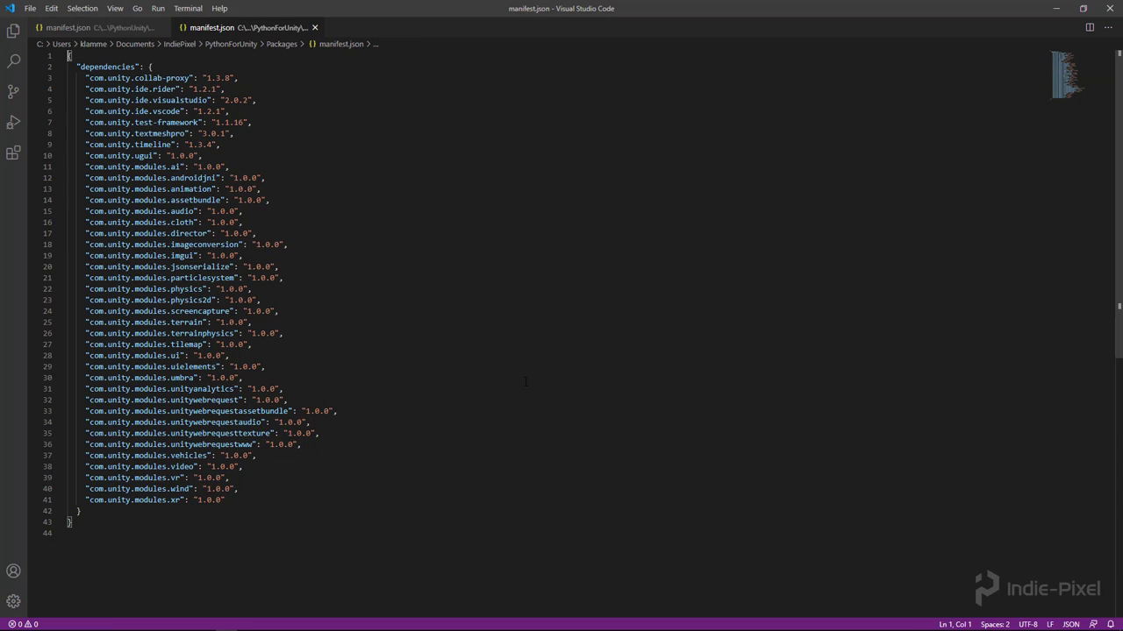
Copy the "com.unity.scripting.python": "2.0.1-preview.2", line from the PythonUnity project's manifest.json
{"action": "left_click", "coordinate": [109, 28]}
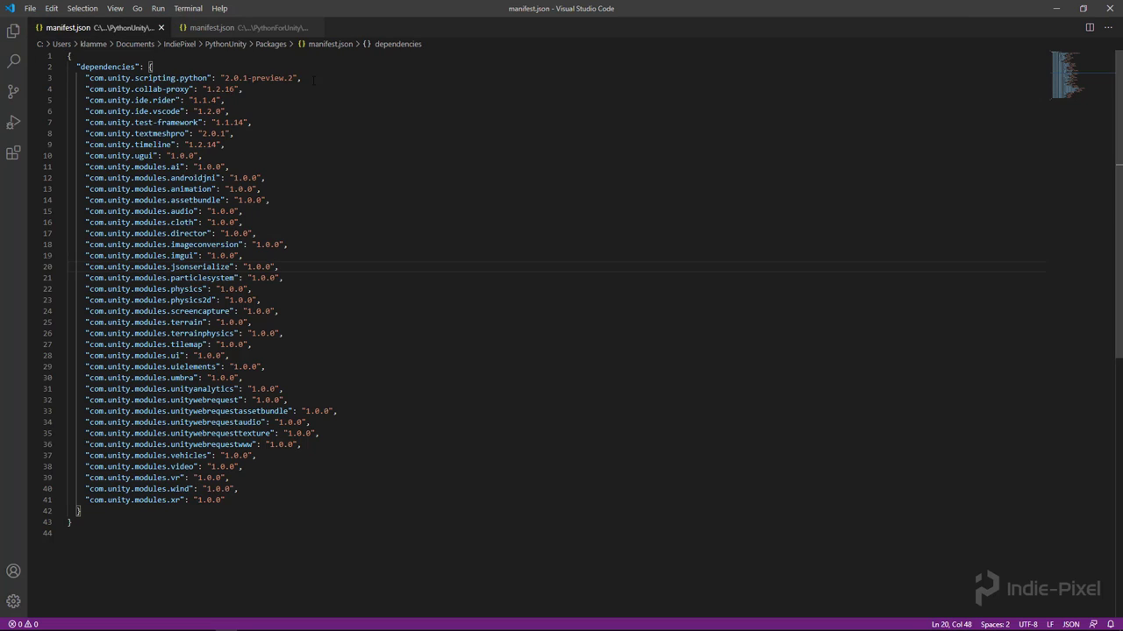
{"action": "left_click_drag", "start_coordinate": [287, 78], "coordinate": [85, 79]}
{"action": "key", "text": "ctrl+c"}
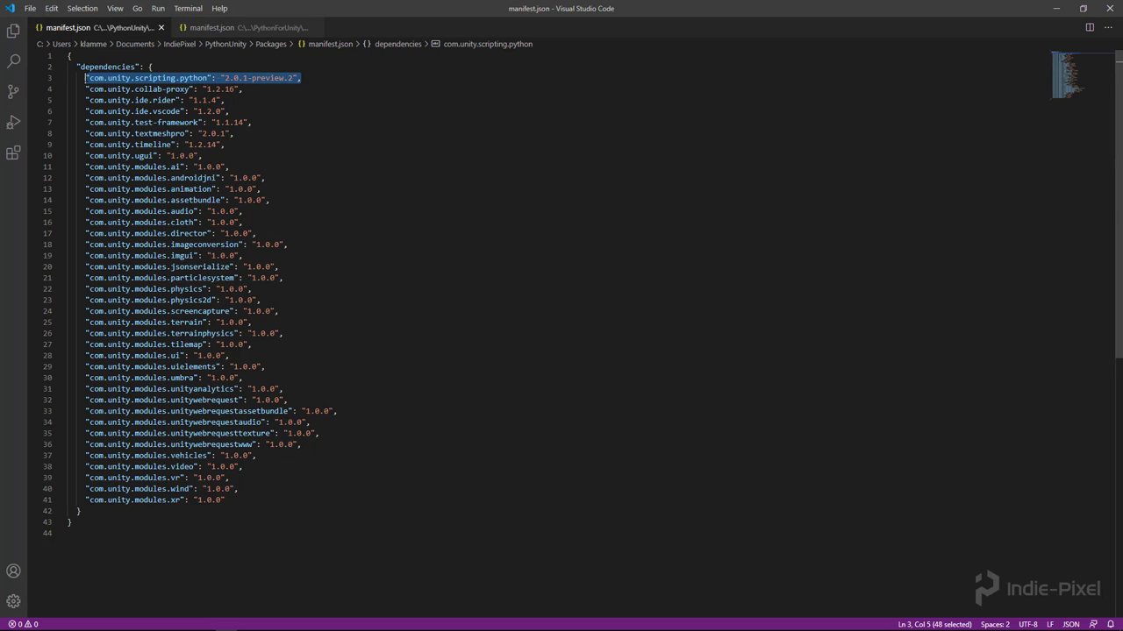
Insert the copied line as the first dependency in the PythonForUnity manifest.json, save the file, and minimize the code editor and Word windows
{"action": "left_click", "coordinate": [245, 27]}
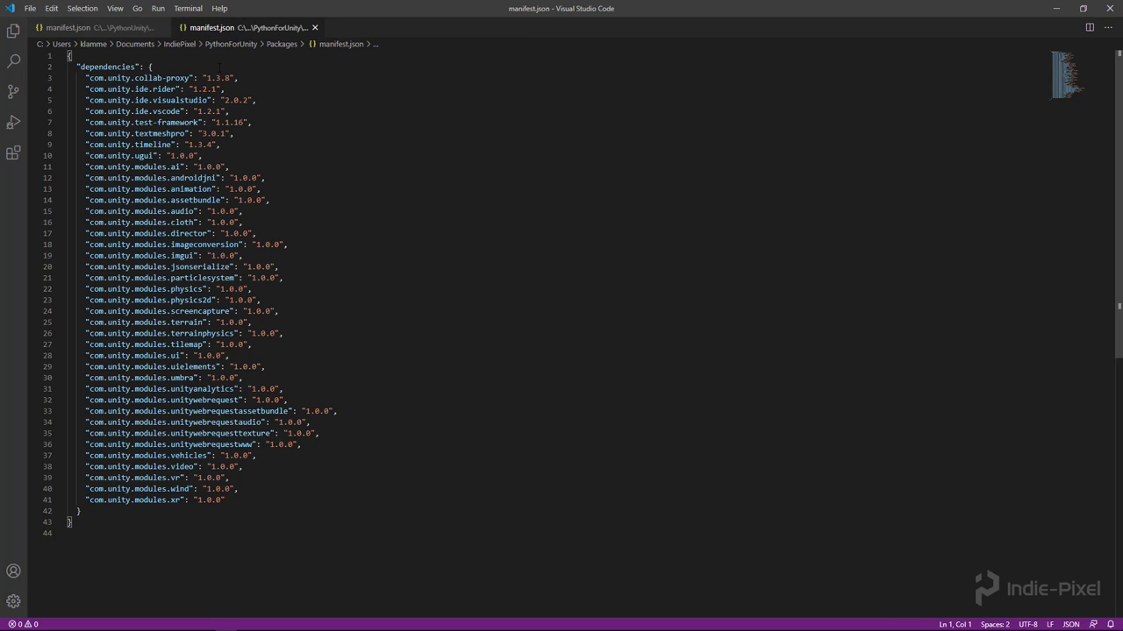
{"action": "left_click", "coordinate": [283, 67]}
{"action": "key", "text": "Return"}
{"action": "key", "text": "ctrl+v"}
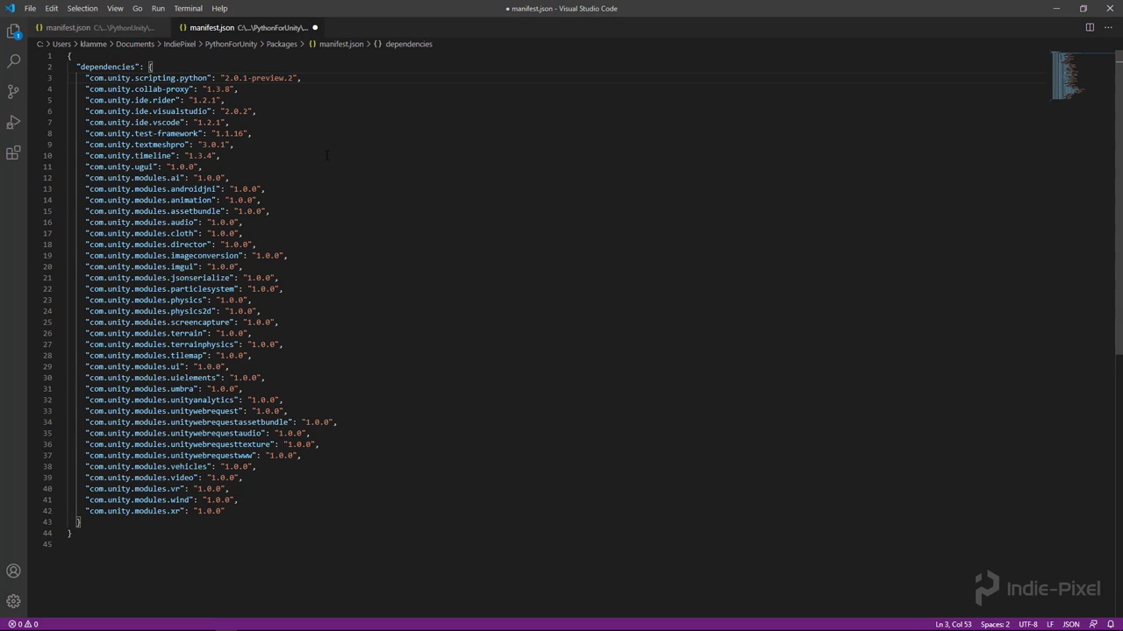
{"action": "key", "text": "ctrl+s"}
{"action": "left_click", "coordinate": [1055, 8]}
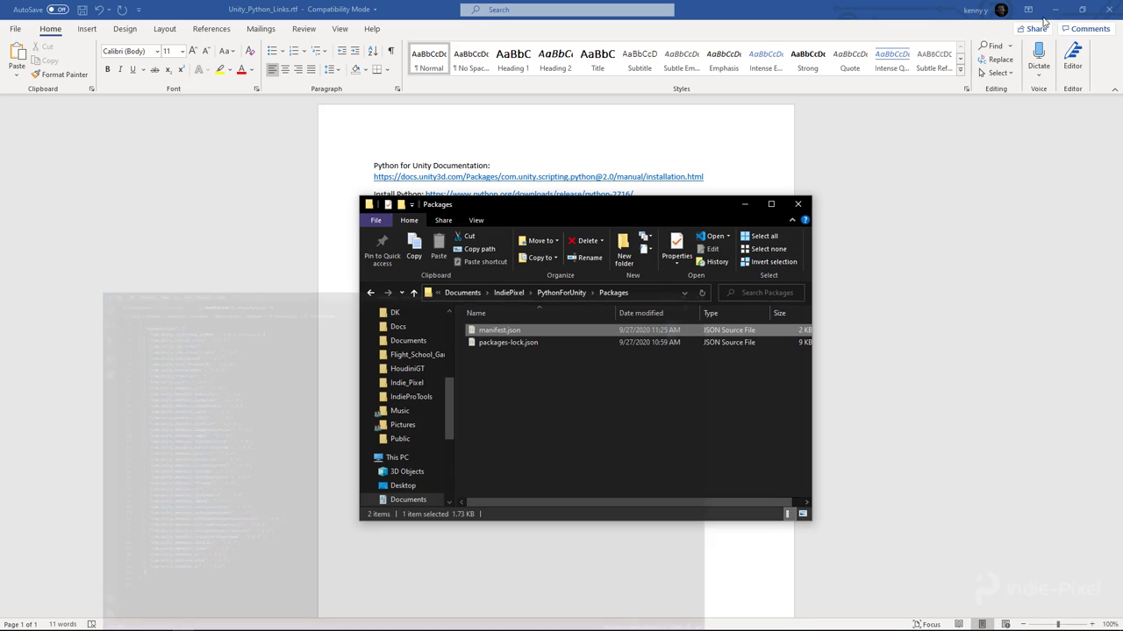
{"action": "left_click", "coordinate": [1055, 8]}
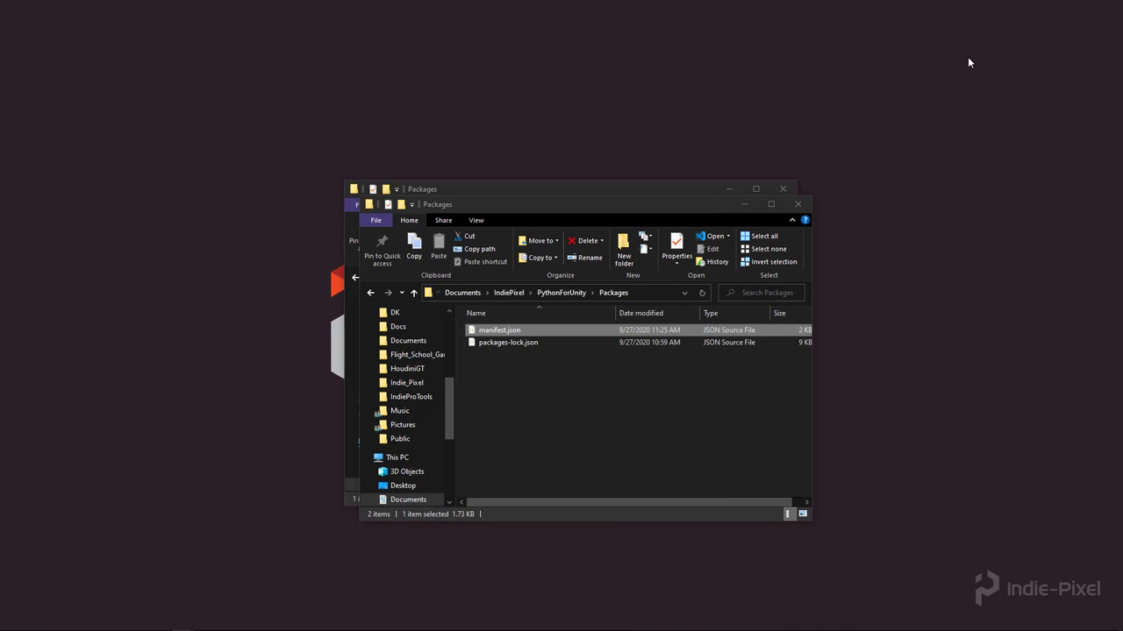
Open SampleScene.unity from the PythonForUnity project's Assets\Scenes folder in Unity and close the other Packages Explorer window
{"action": "left_click", "coordinate": [559, 293]}
{"action": "double_click", "coordinate": [503, 332]}
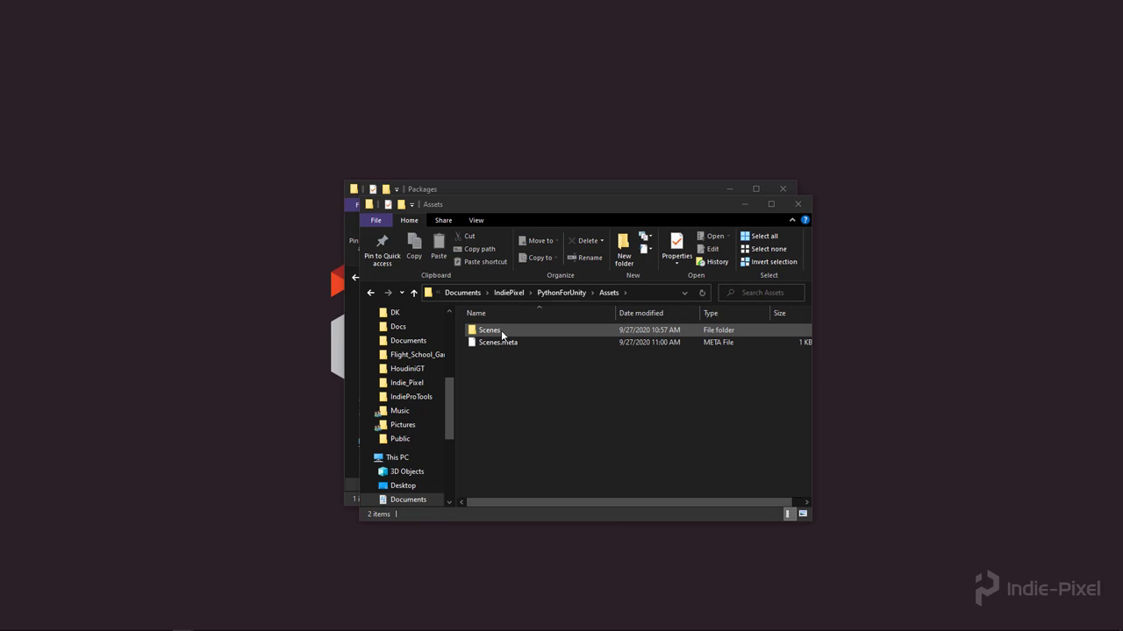
{"action": "double_click", "coordinate": [489, 331]}
{"action": "left_click", "coordinate": [503, 332]}
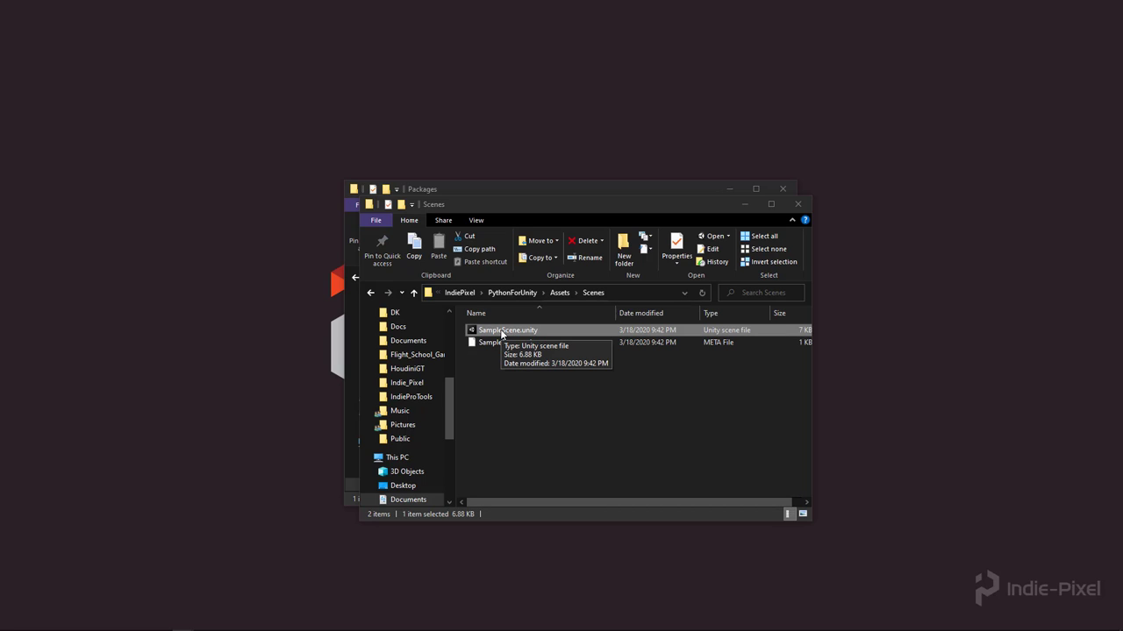
{"action": "left_click", "coordinate": [781, 190]}
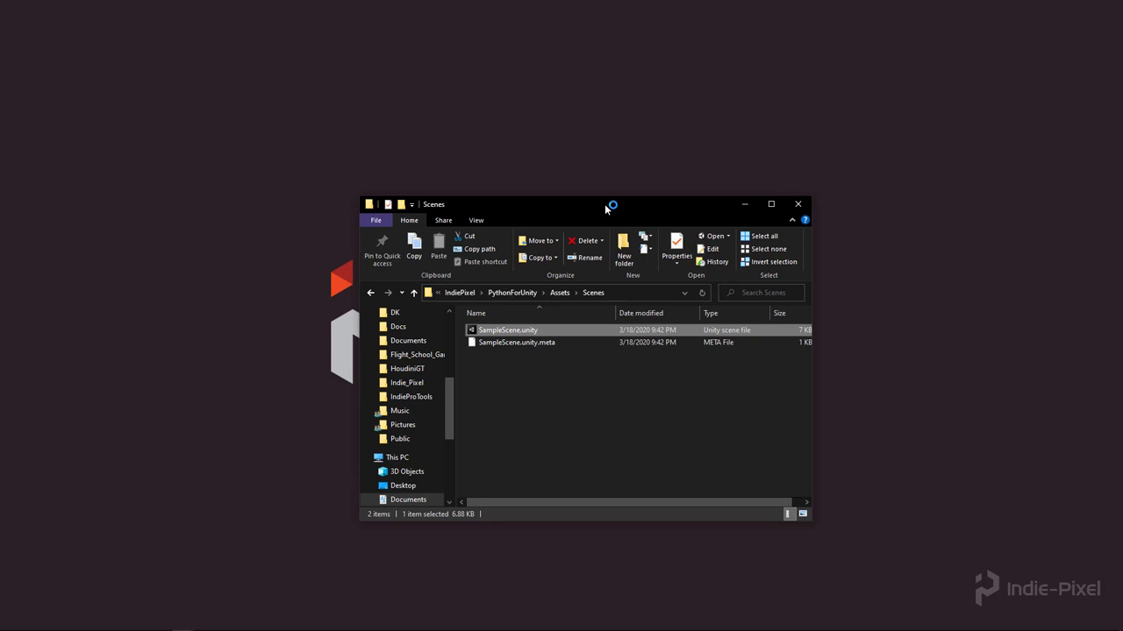
{"action": "left_click_drag", "start_coordinate": [605, 208], "coordinate": [585, 186]}
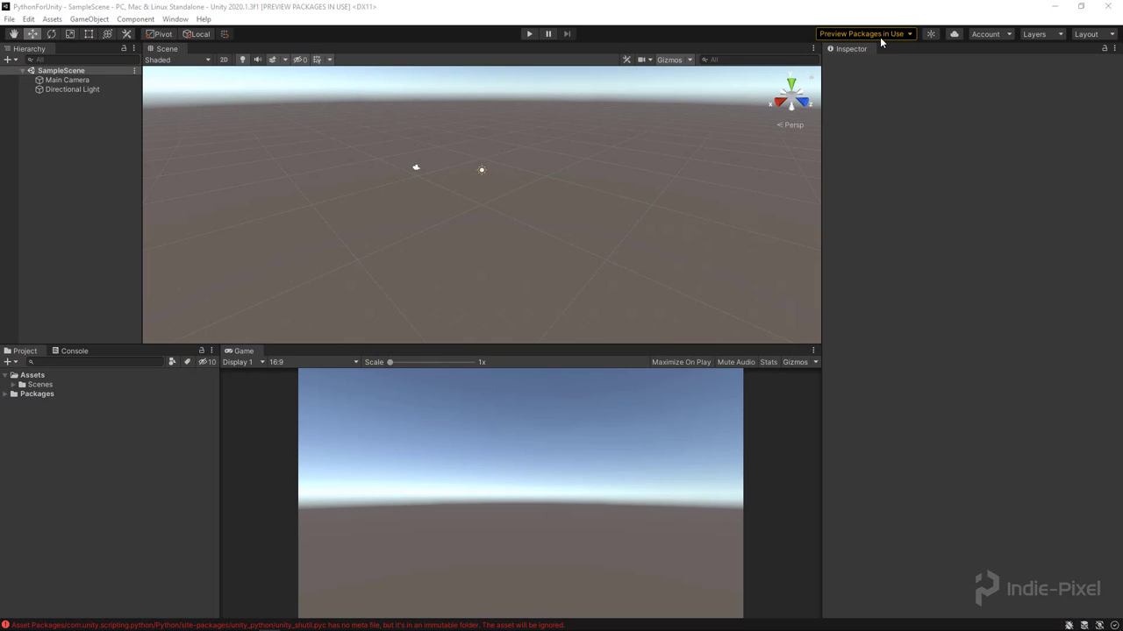
Dismiss the preview packages notice and clear all errors from the Console, widening the Console and Hierarchy panels slightly
{"action": "left_click", "coordinate": [878, 36]}
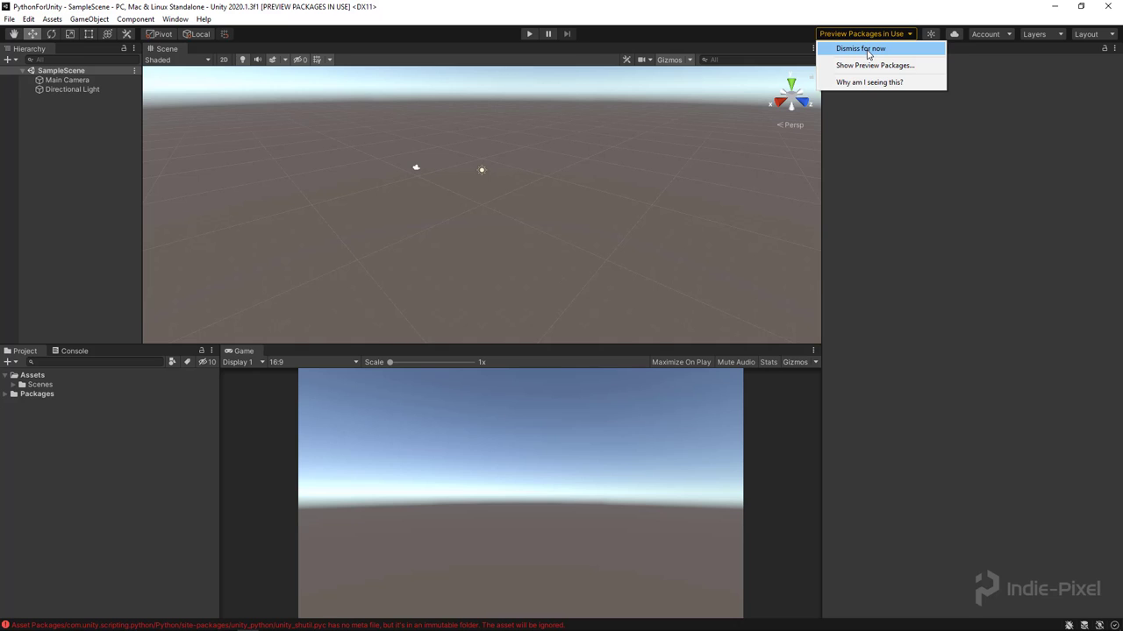
{"action": "left_click", "coordinate": [868, 50]}
{"action": "left_click", "coordinate": [71, 351]}
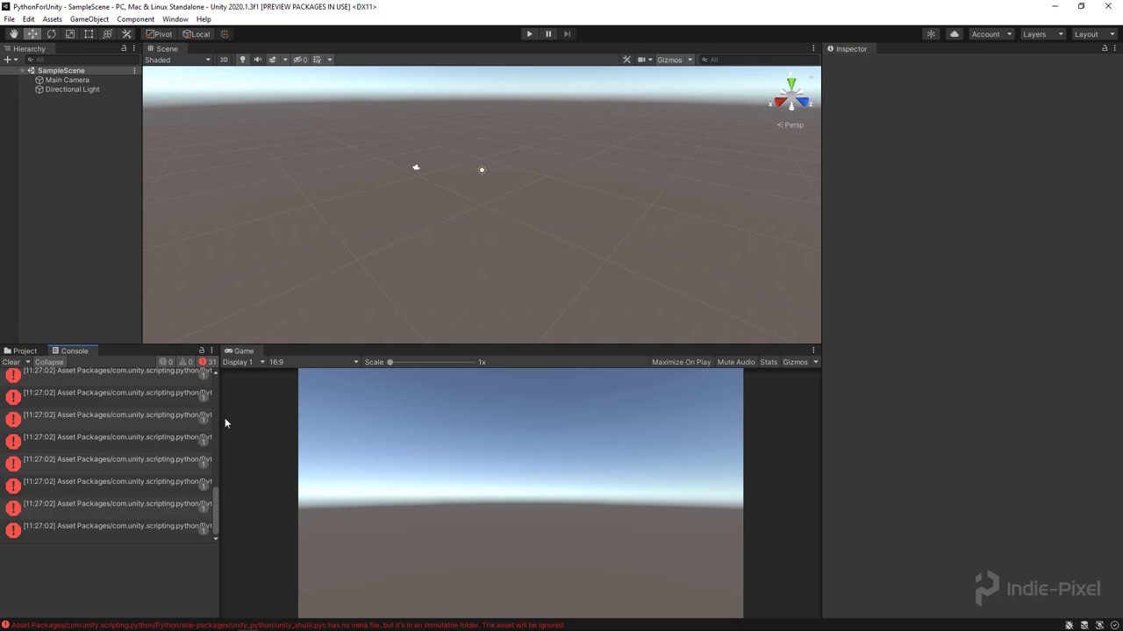
{"action": "left_click_drag", "start_coordinate": [219, 429], "coordinate": [250, 428]}
{"action": "left_click", "coordinate": [12, 363]}
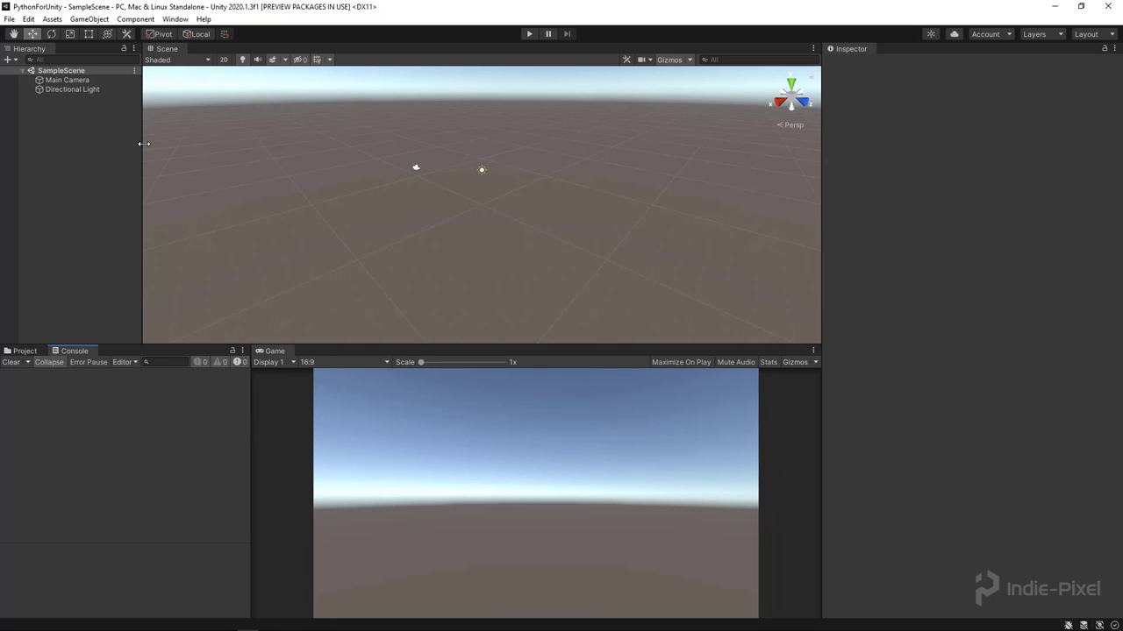
{"action": "left_click_drag", "start_coordinate": [142, 144], "coordinate": [150, 145]}
Open Project Settings docked beside the Inspector, show the Python for Unity page, and widen that pane
{"action": "left_click", "coordinate": [29, 20]}
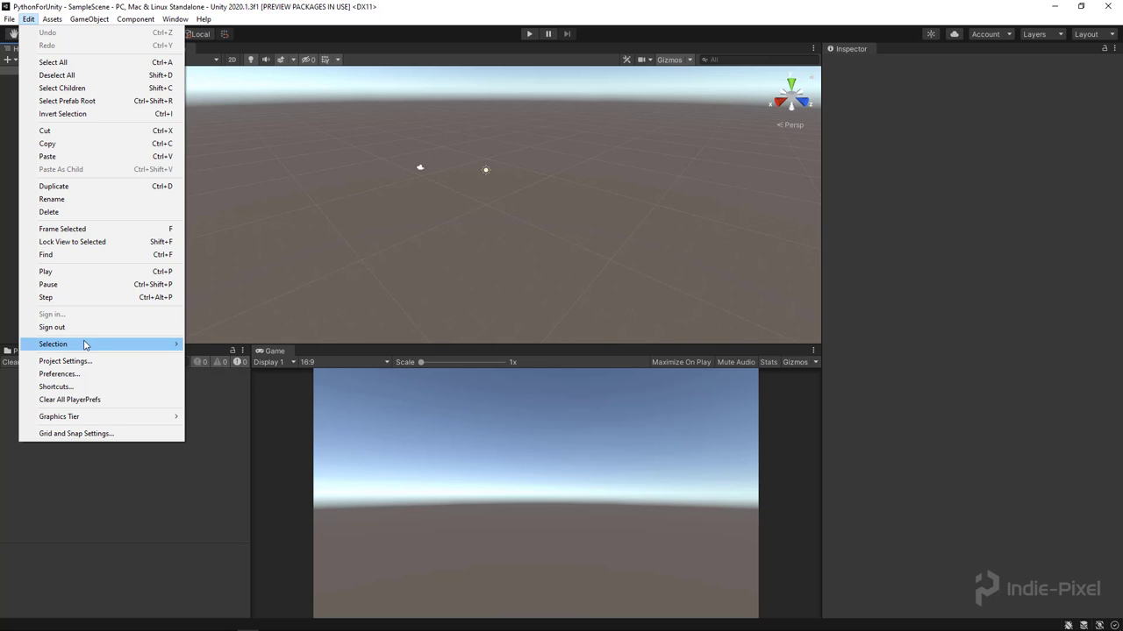
{"action": "left_click", "coordinate": [63, 361]}
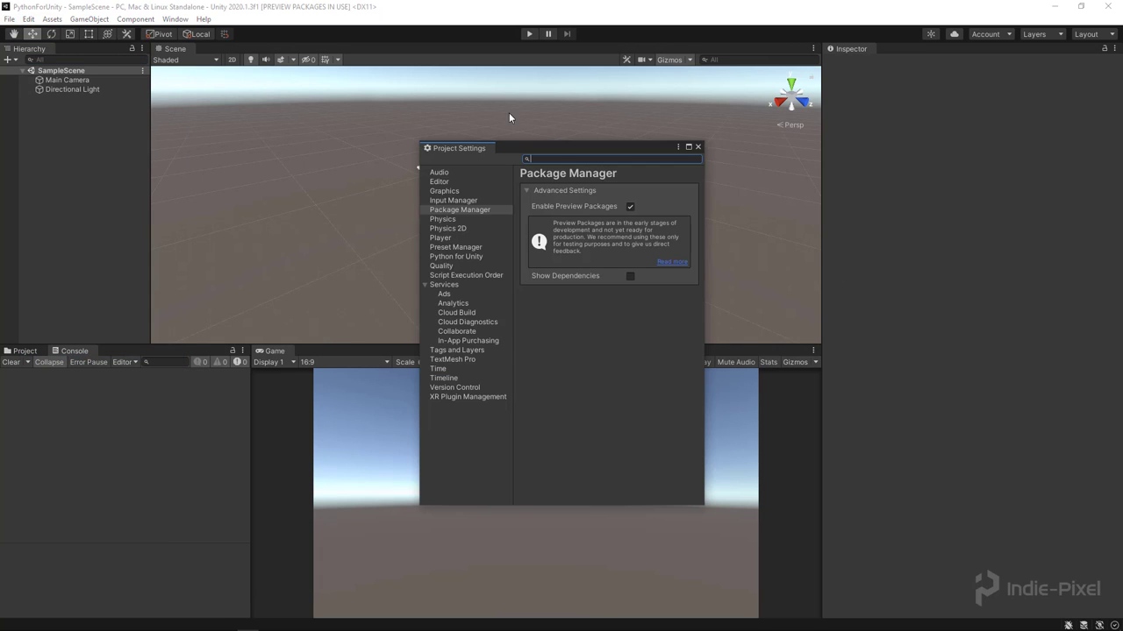
{"action": "left_click_drag", "start_coordinate": [455, 147], "coordinate": [903, 48]}
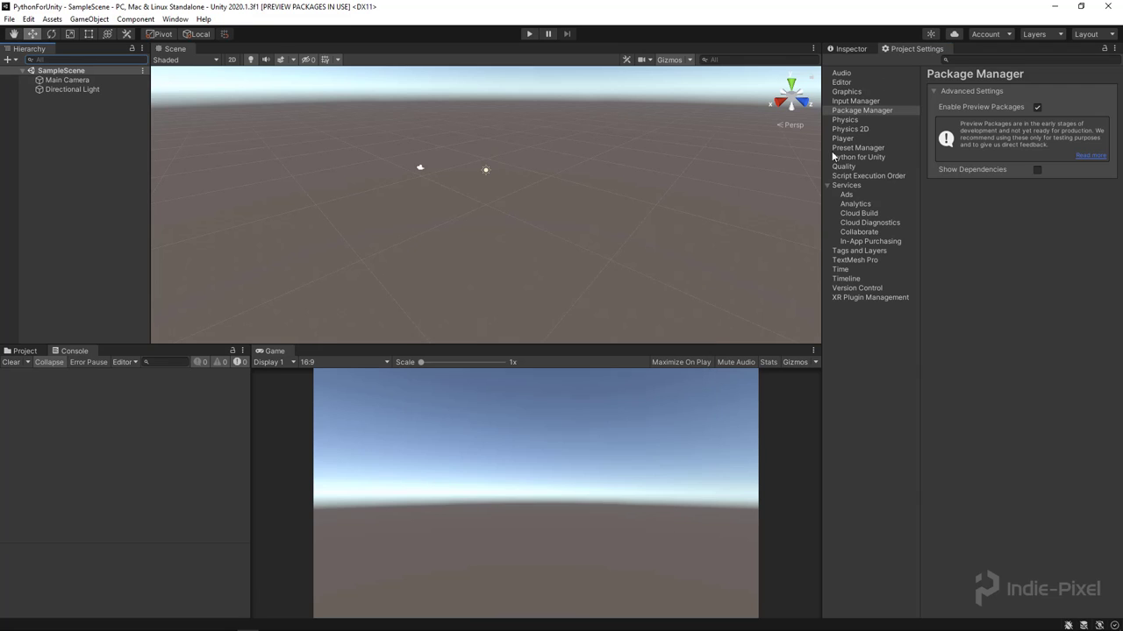
{"action": "left_click", "coordinate": [859, 156]}
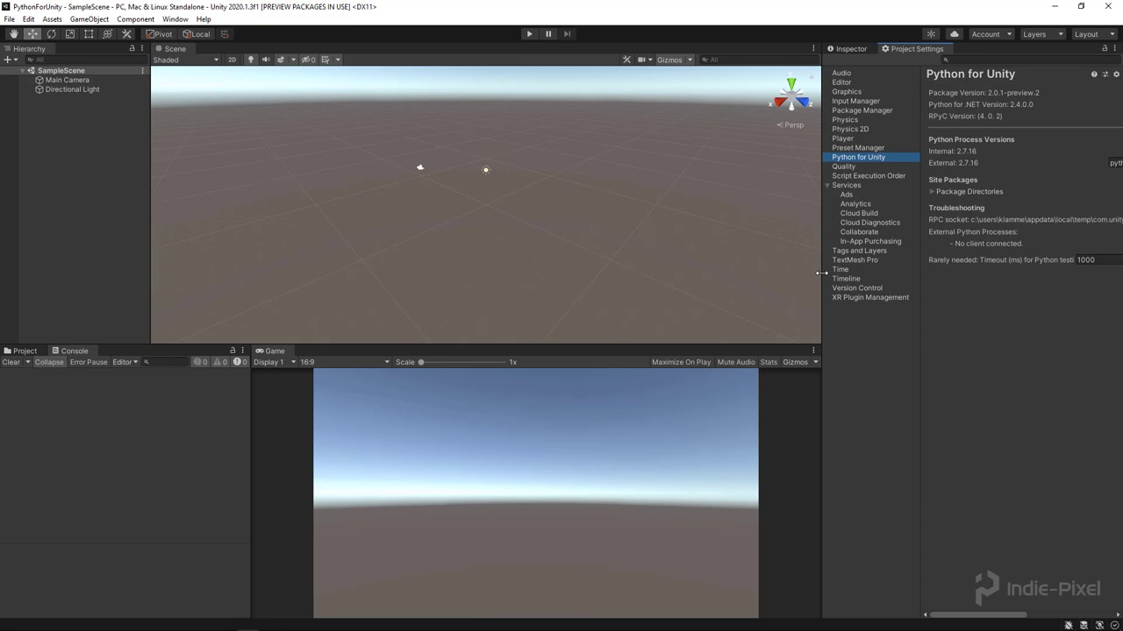
{"action": "left_click_drag", "start_coordinate": [821, 273], "coordinate": [558, 262]}
Set the external Python interpreter to C:/Python27/python.exe and narrow the Project Settings pane slightly
{"action": "left_click", "coordinate": [970, 163]}
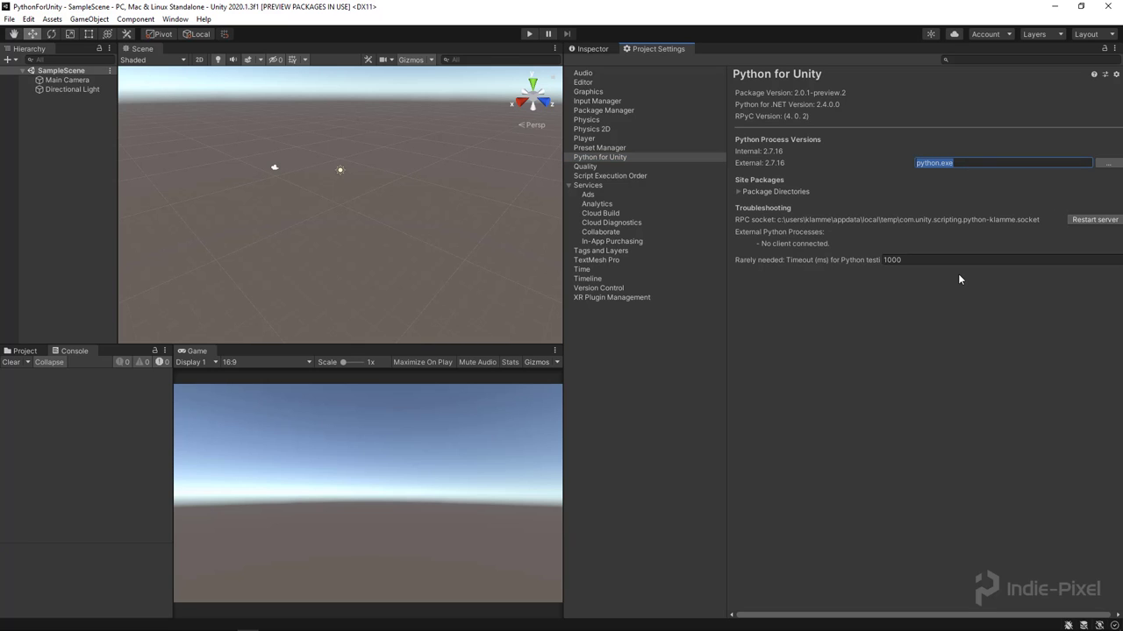
{"action": "left_click", "coordinate": [1109, 164]}
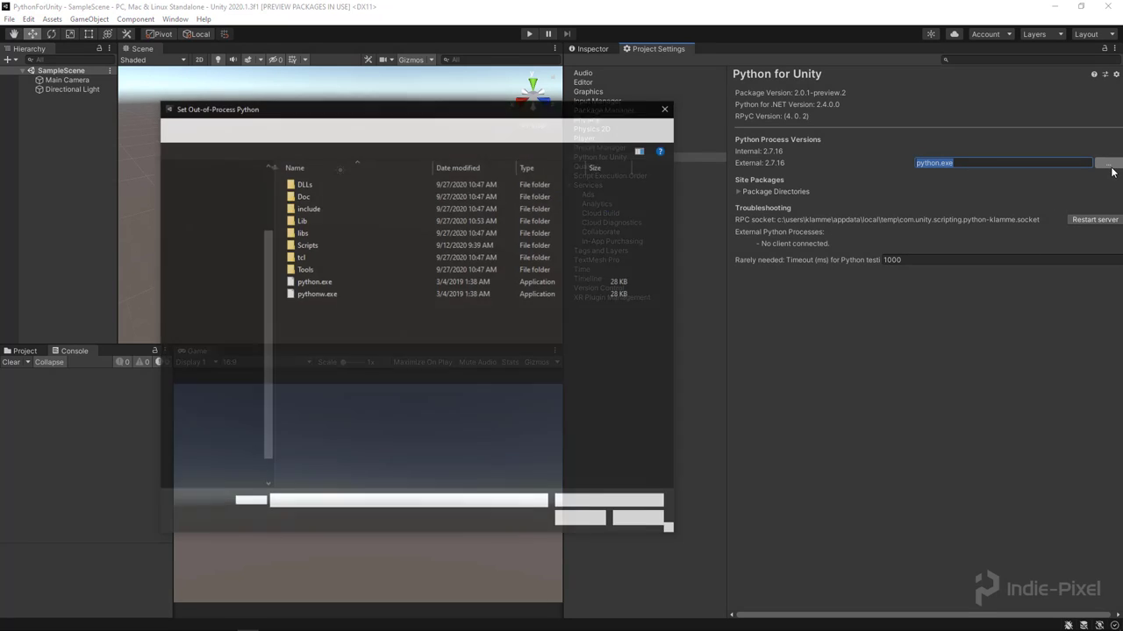
{"action": "left_click", "coordinate": [313, 282]}
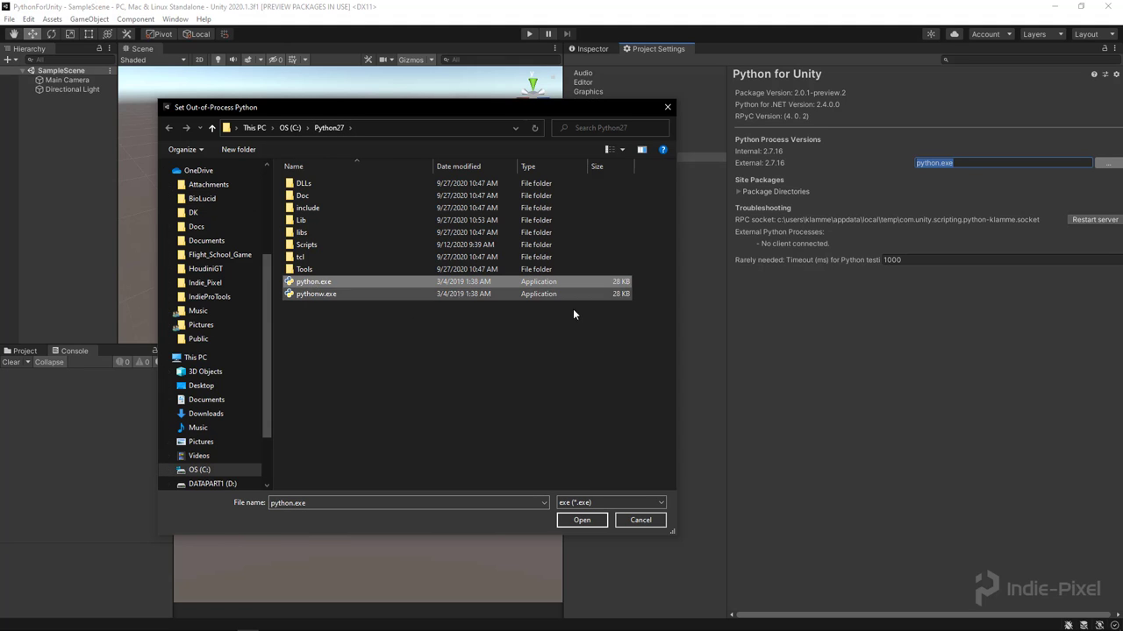
{"action": "left_click", "coordinate": [580, 521]}
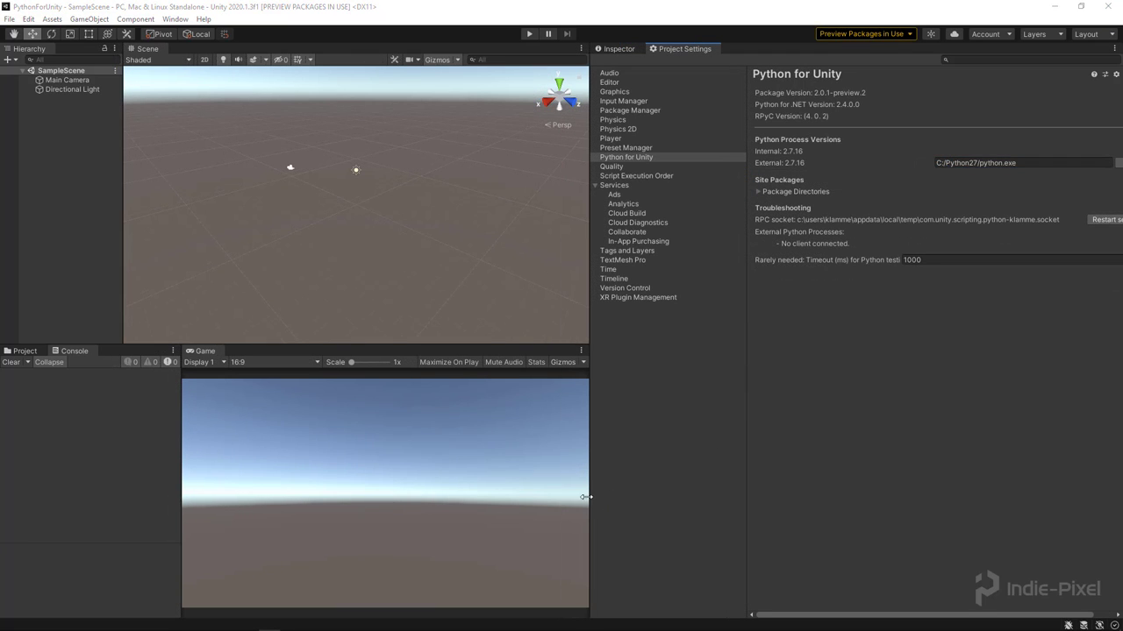
{"action": "left_click_drag", "start_coordinate": [586, 497], "coordinate": [618, 498]}
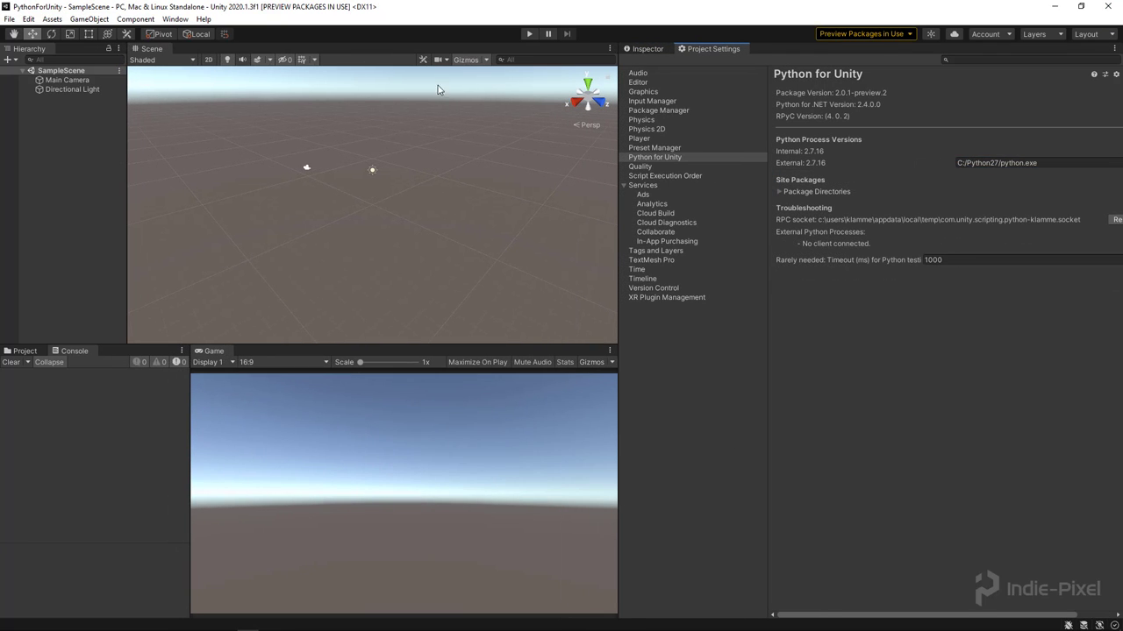
Open the Python Console window and make its code area slightly taller
{"action": "left_click", "coordinate": [178, 19]}
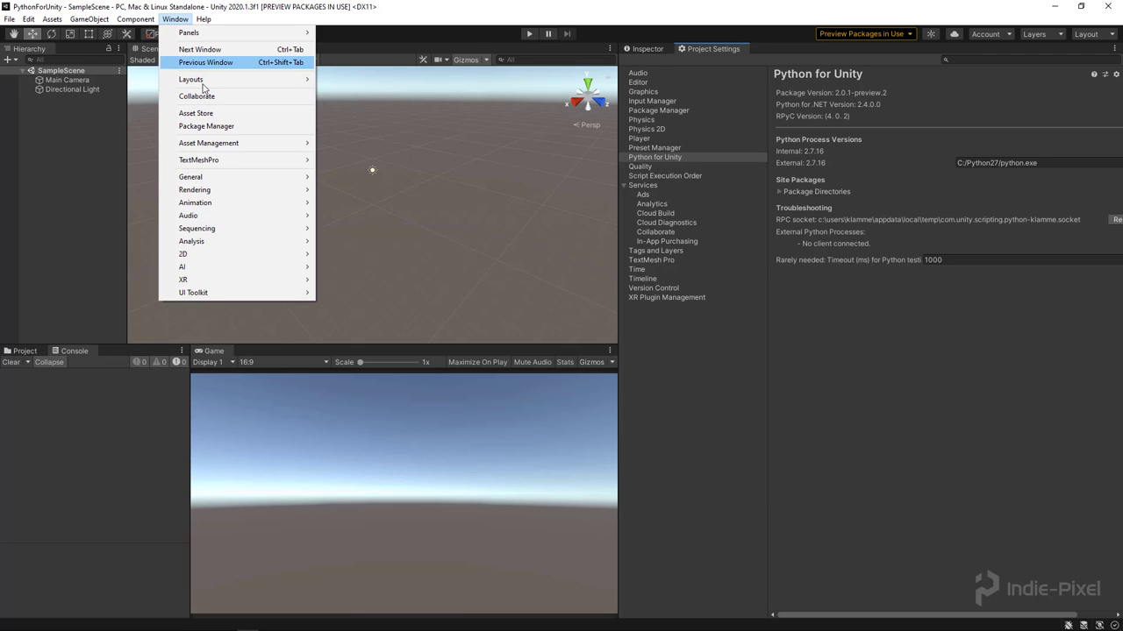
{"action": "mouse_move", "coordinate": [264, 180]}
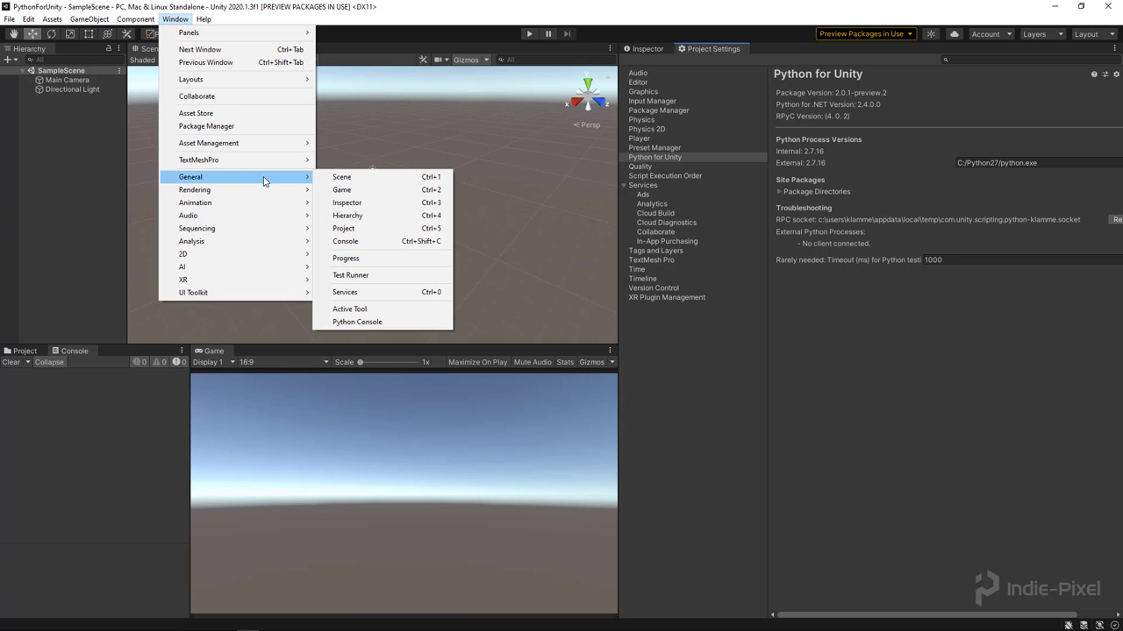
{"action": "left_click", "coordinate": [377, 325]}
{"action": "left_click_drag", "start_coordinate": [538, 216], "coordinate": [516, 209]}
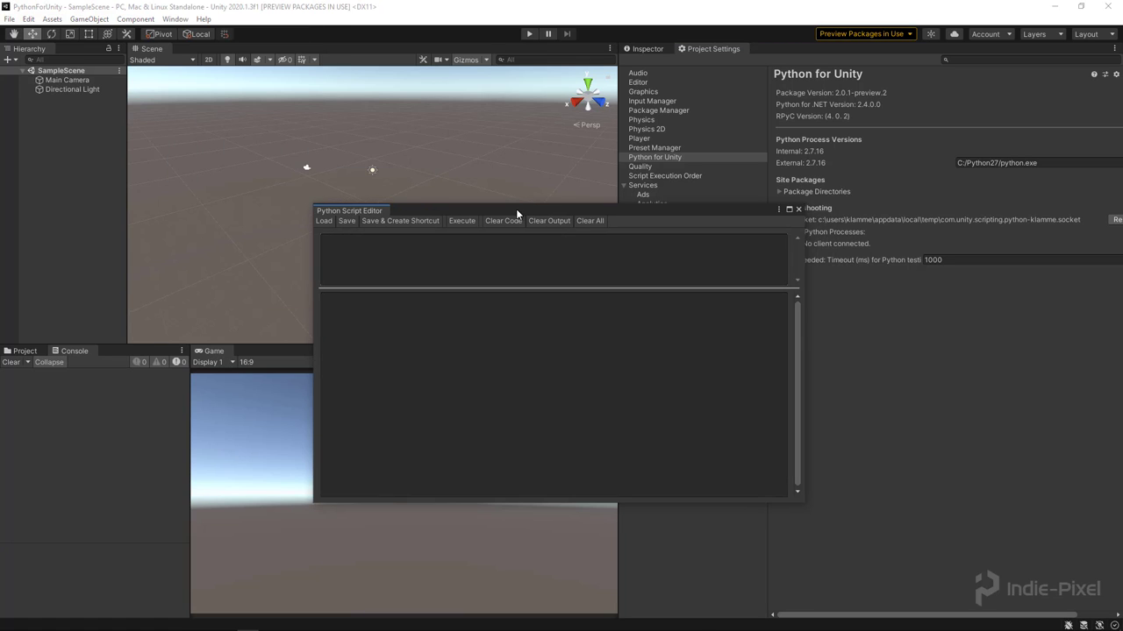
{"action": "left_click", "coordinate": [485, 352]}
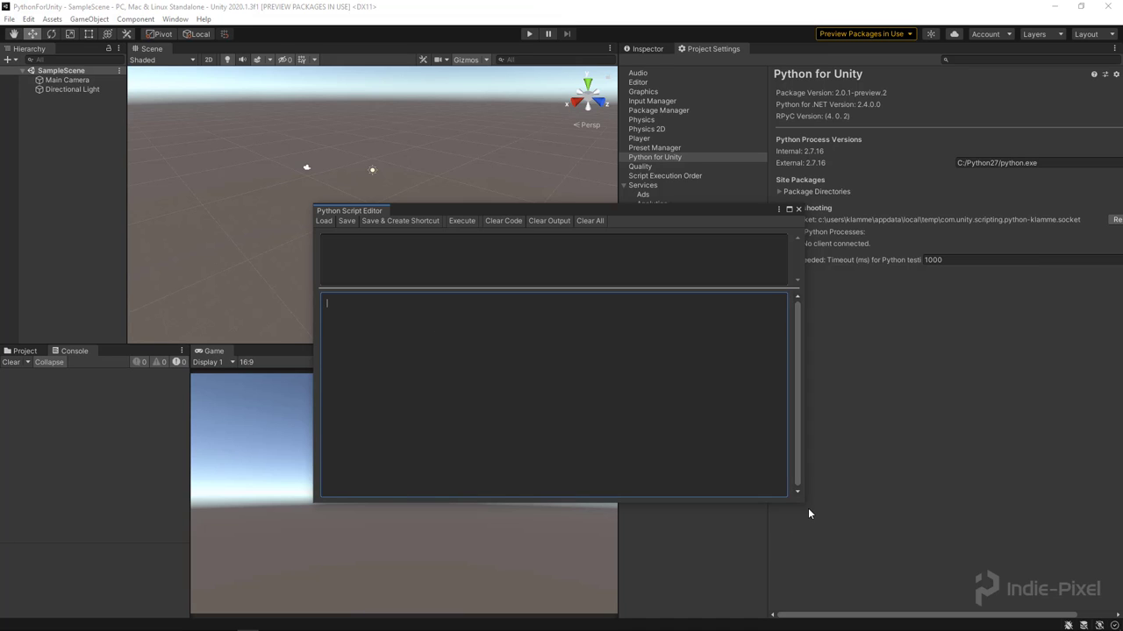
{"action": "left_click_drag", "start_coordinate": [808, 514], "coordinate": [807, 535]}
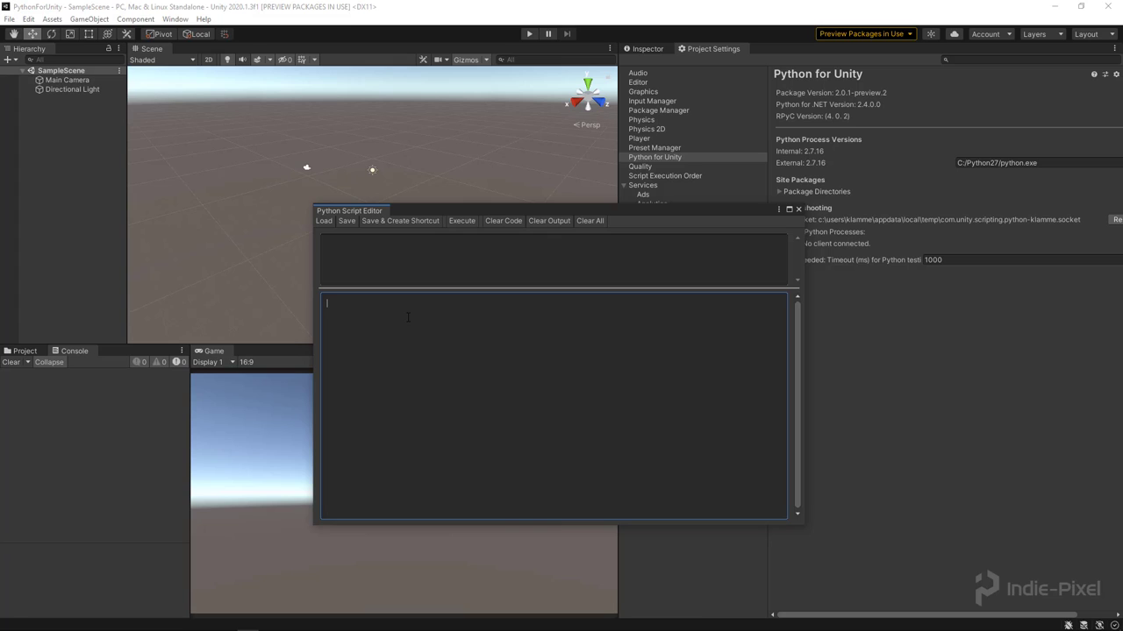
Run print('Hello Python') in the Python Script Editor, delete the code, and close the editor window
{"action": "type", "text": "print()'Hello Python"}
{"action": "key", "text": "ctrl+Return"}
{"action": "left_click", "coordinate": [416, 263]}
{"action": "left_click", "coordinate": [423, 304]}
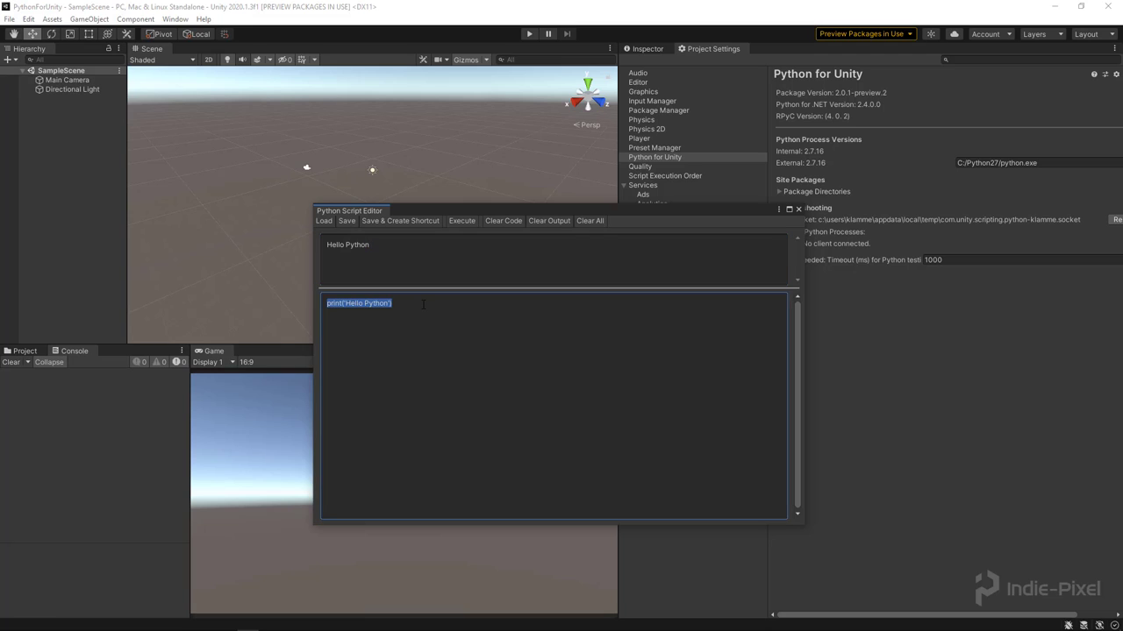
{"action": "key", "text": "BackSpace"}
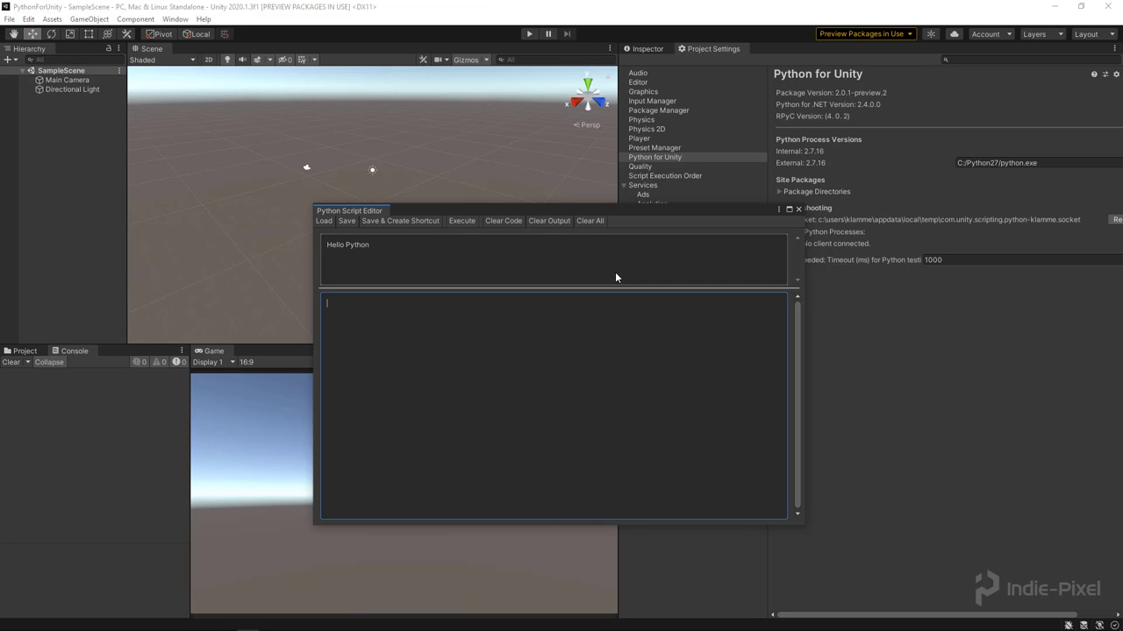
{"action": "left_click", "coordinate": [798, 210]}
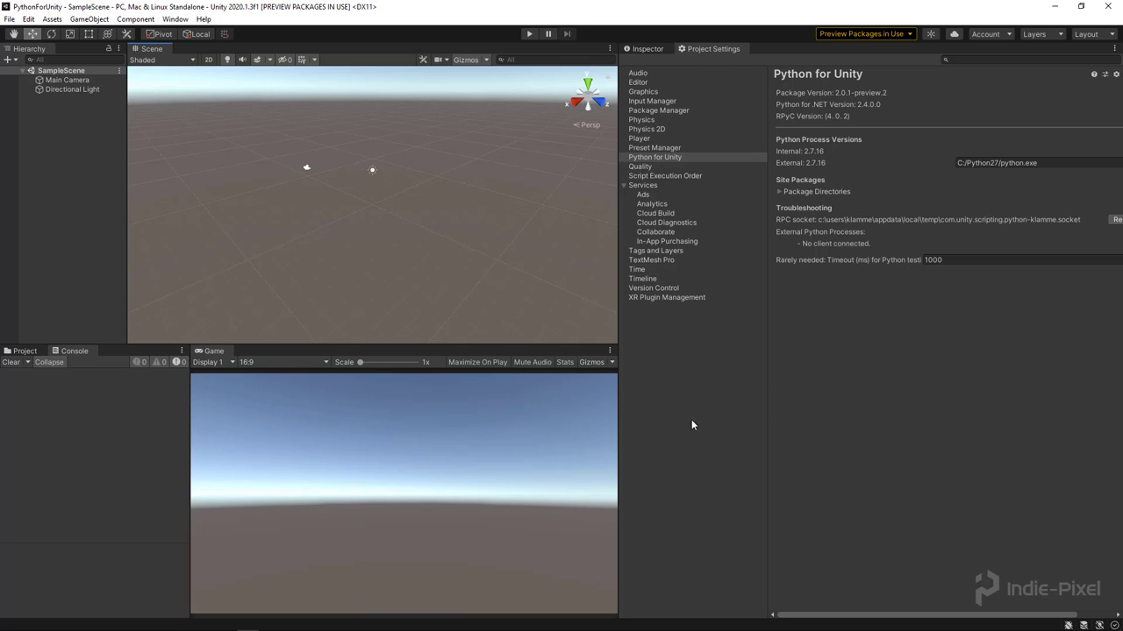
Narrow the Project Settings pane to enlarge the Scene and Game views, and slim down the Hierarchy and Console panels
{"action": "left_click_drag", "start_coordinate": [618, 446], "coordinate": [775, 441]}
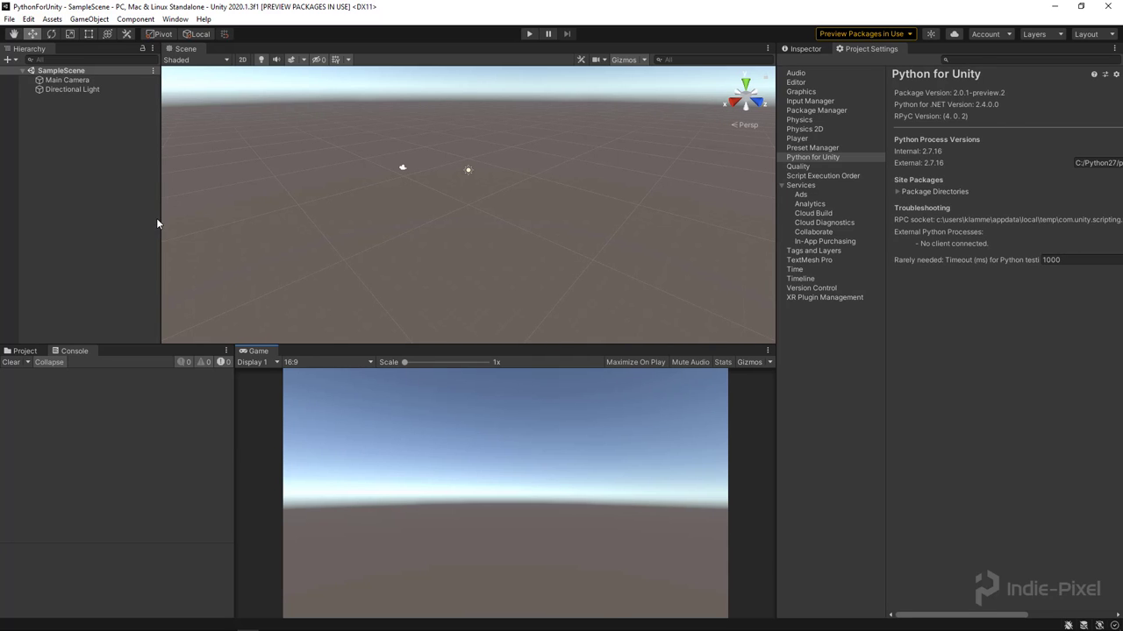
{"action": "left_click_drag", "start_coordinate": [163, 220], "coordinate": [147, 235]}
{"action": "left_click", "coordinate": [235, 409]}
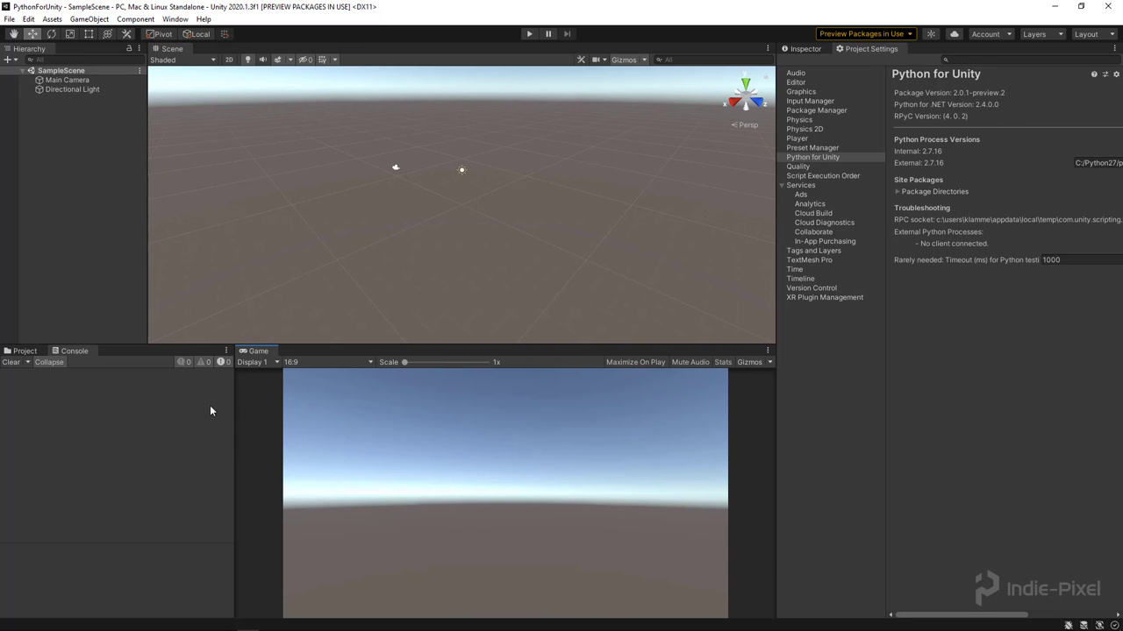
{"action": "left_click_drag", "start_coordinate": [236, 437], "coordinate": [219, 441]}
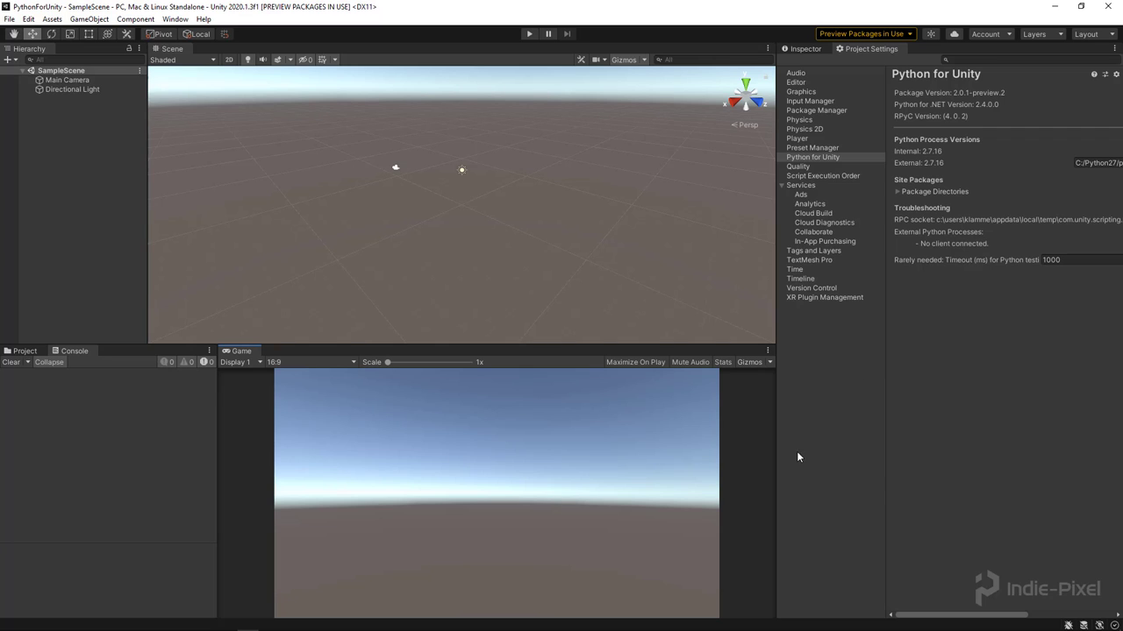
{"action": "mouse_move", "coordinate": [779, 480]}
{"action": "left_mouse_down"}
{"action": "mouse_move", "coordinate": [751, 481]}
{"action": "mouse_move", "coordinate": [764, 482]}
{"action": "left_mouse_up"}
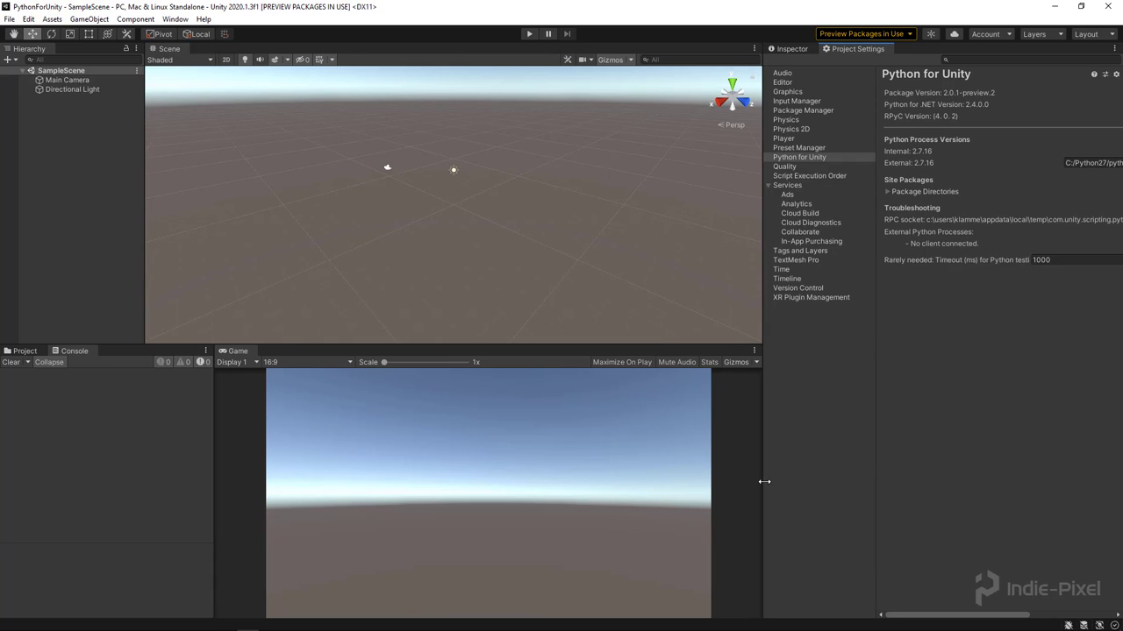
Create a folder named Python inside the project's Assets folder
{"action": "left_click", "coordinate": [30, 351]}
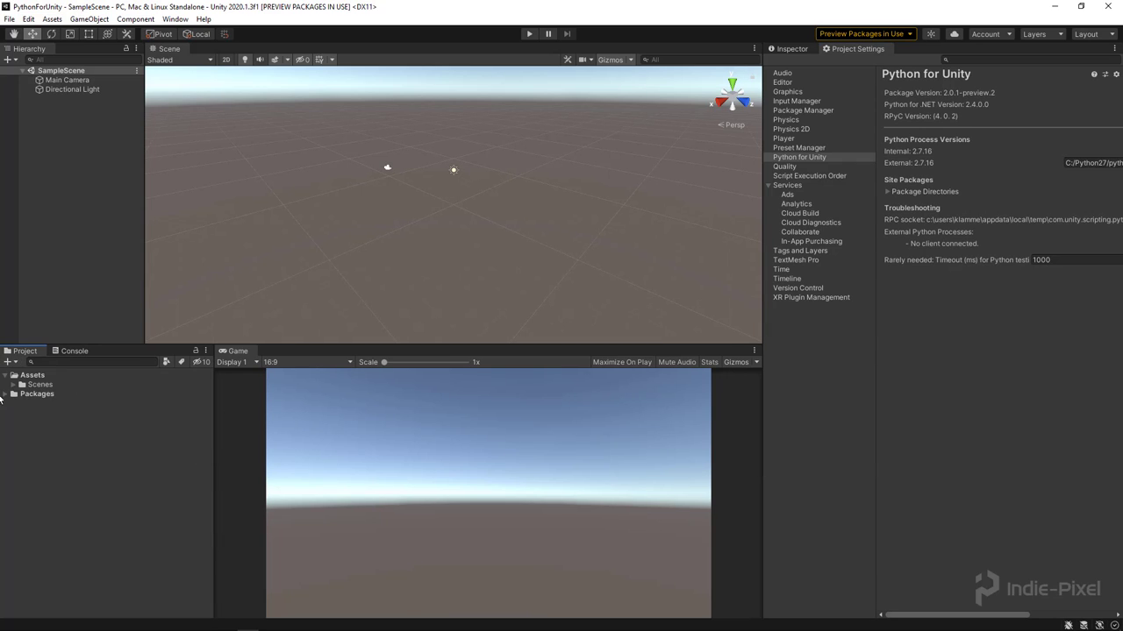
{"action": "left_click", "coordinate": [32, 376]}
{"action": "right_click", "coordinate": [32, 376]}
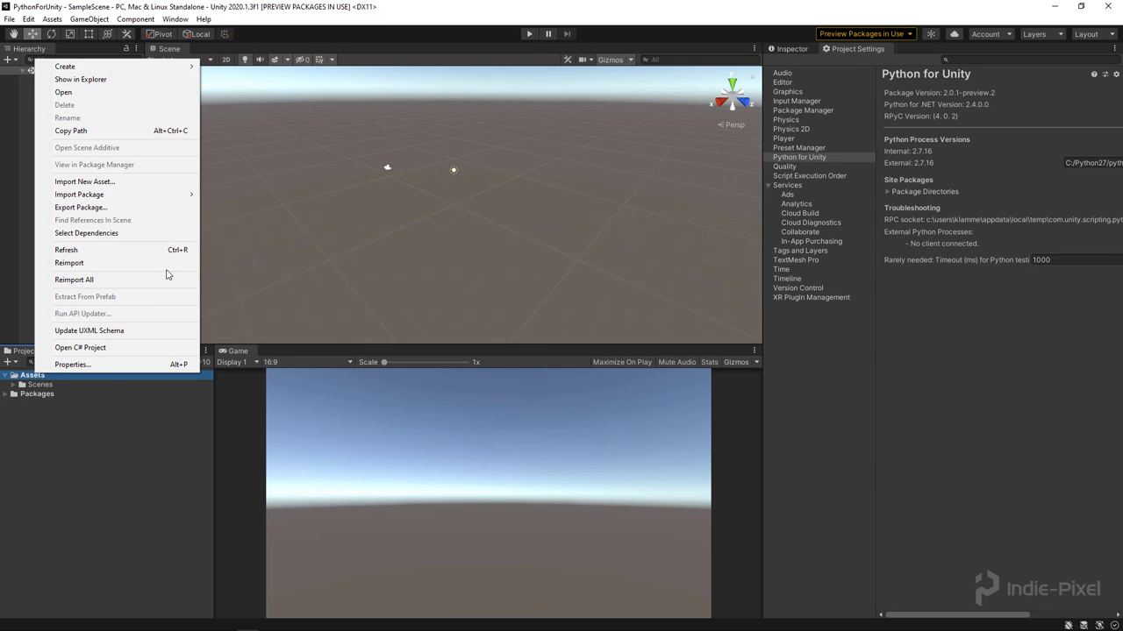
{"action": "mouse_move", "coordinate": [148, 70]}
{"action": "left_click", "coordinate": [233, 69]}
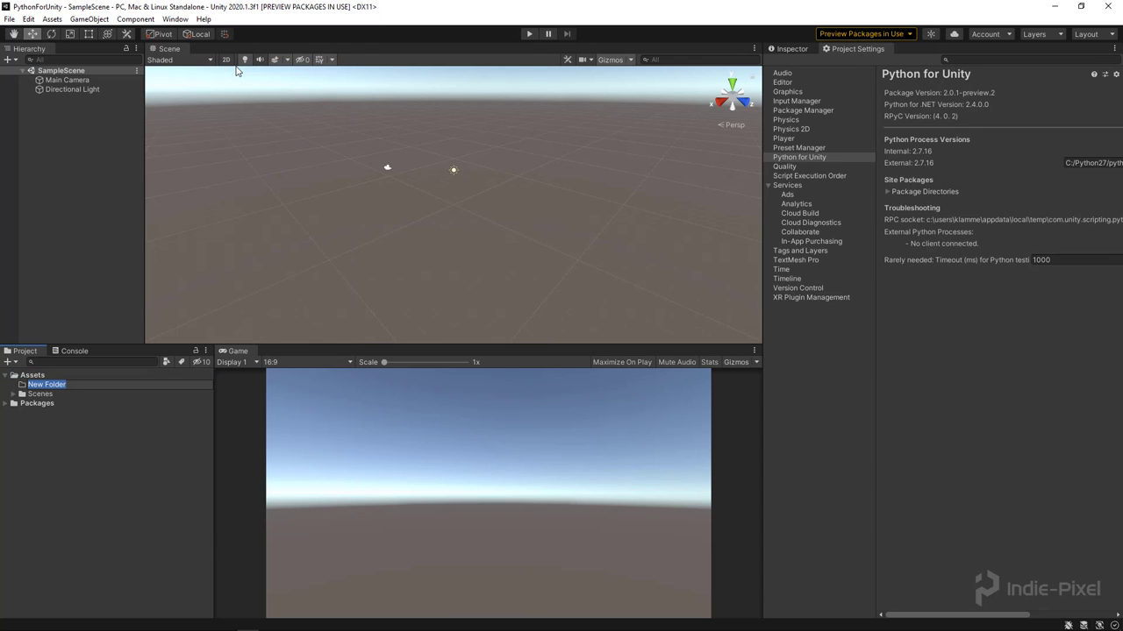
{"action": "type", "text": "Pyton"}
{"action": "key", "text": "BackSpace"}
{"action": "key", "text": "BackSpace"}
{"action": "key", "text": "BackSpace"}
{"action": "type", "text": "thon"}
{"action": "key", "text": "Return"}
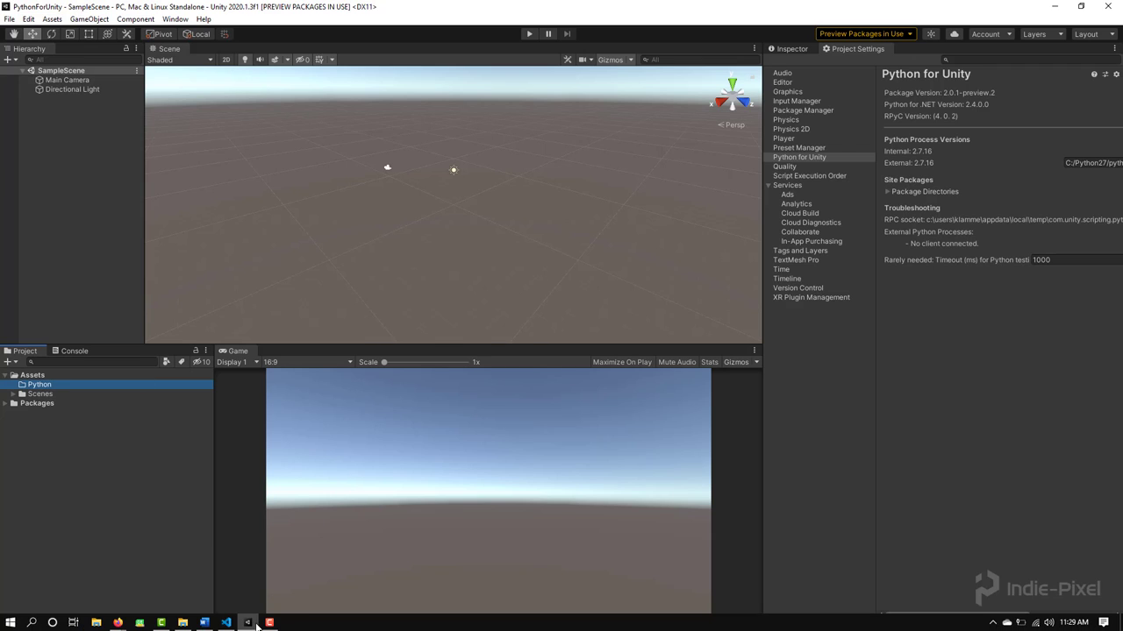
Switch to Visual Studio Code and close both open manifest.json files
{"action": "left_click", "coordinate": [226, 622]}
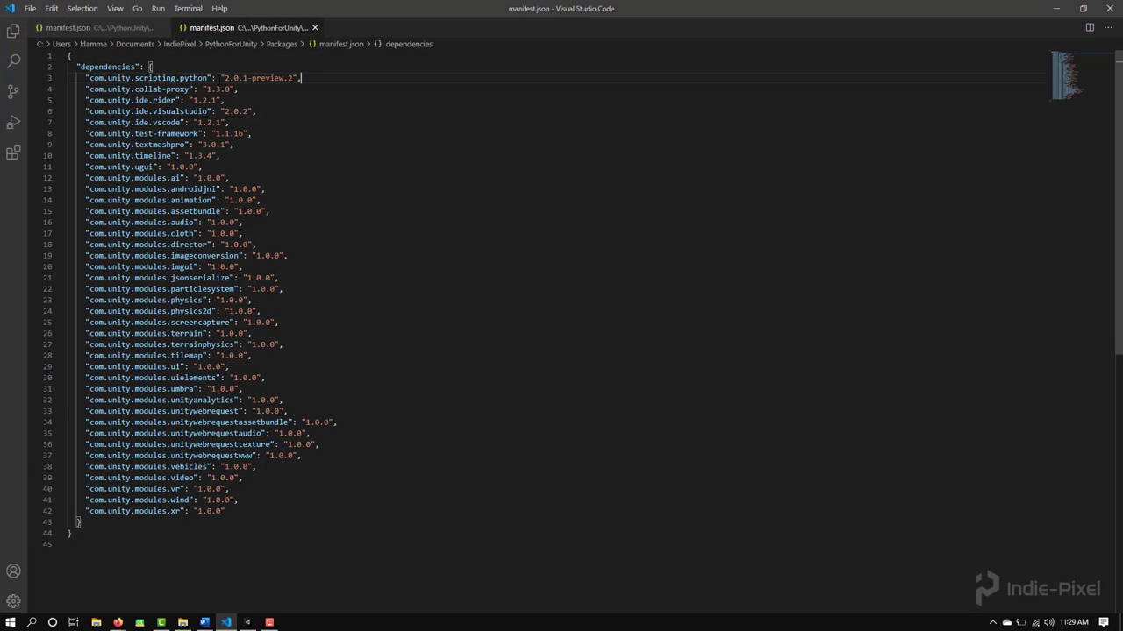
{"action": "left_click", "coordinate": [315, 27]}
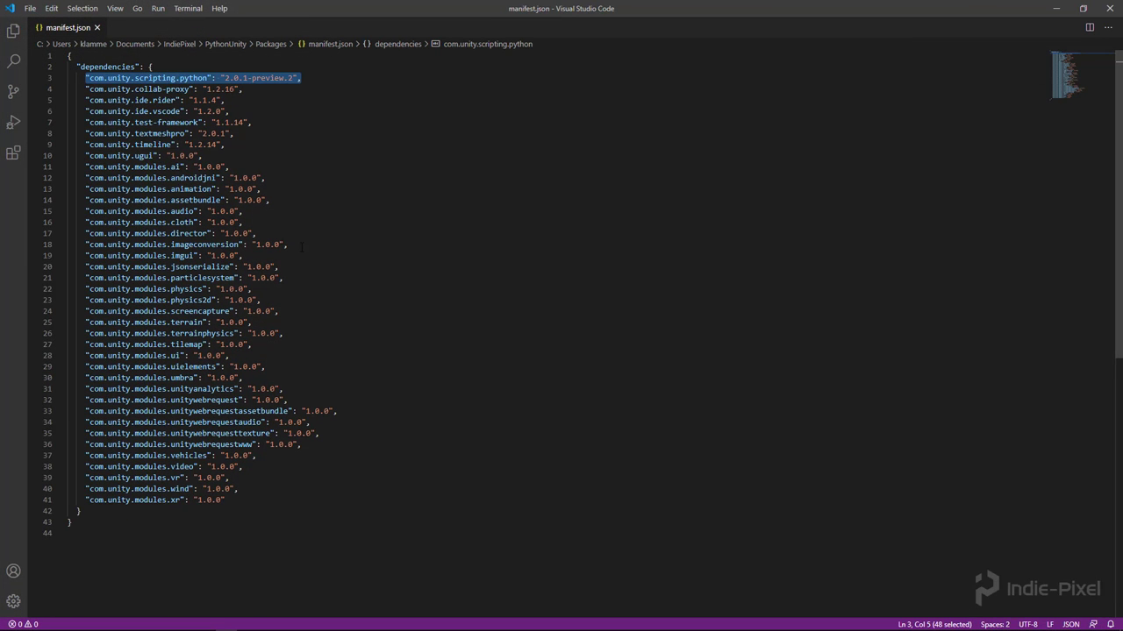
{"action": "left_click", "coordinate": [97, 27]}
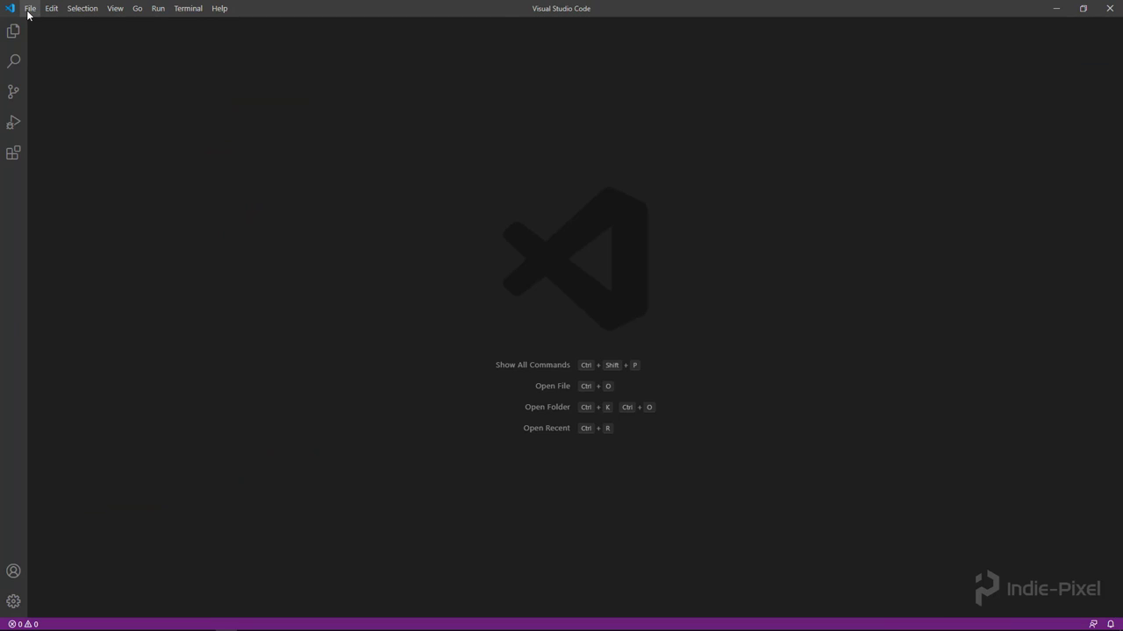
Open the PythonForUnity project's Assets/Python folder from Documents/IndiePixel as the working folder and close the Welcome page
{"action": "left_click", "coordinate": [29, 8]}
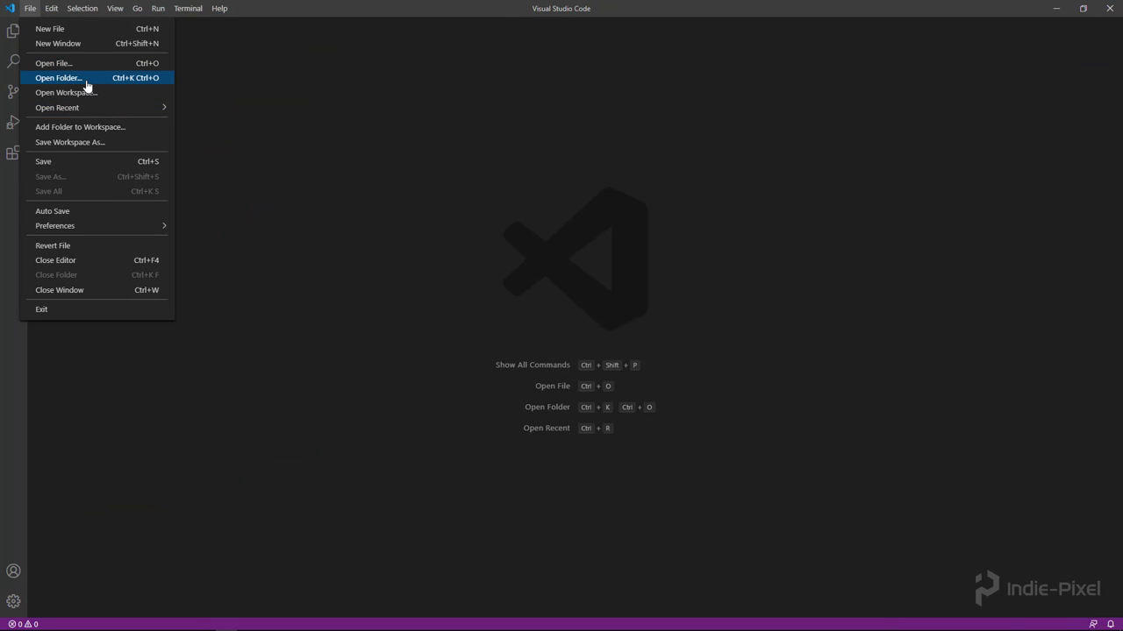
{"action": "left_click", "coordinate": [88, 85]}
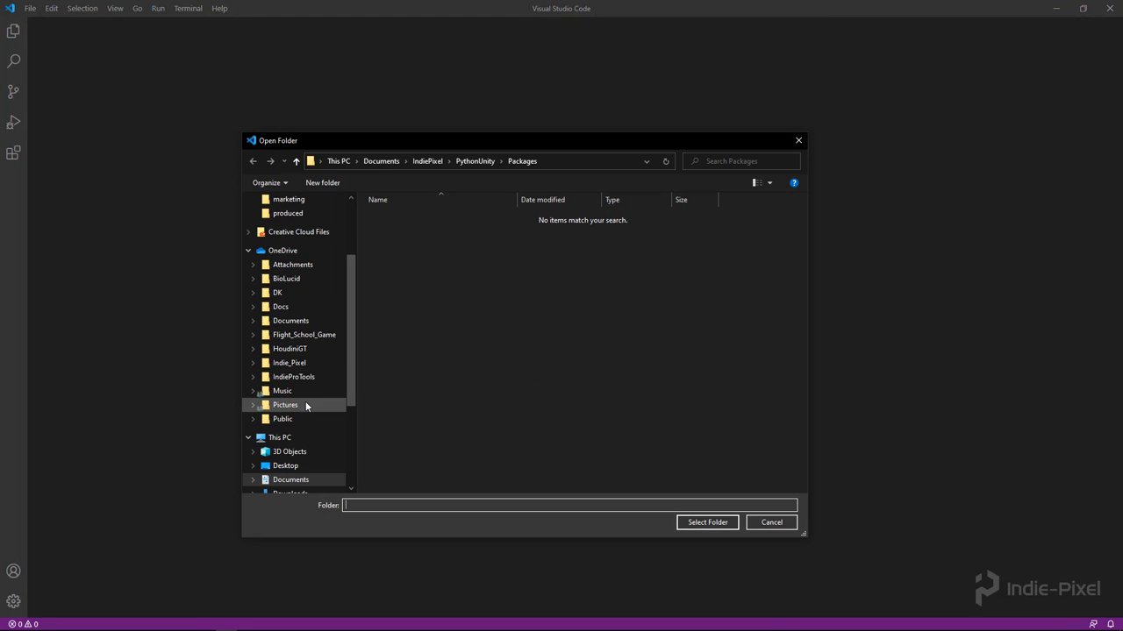
{"action": "left_click", "coordinate": [290, 480]}
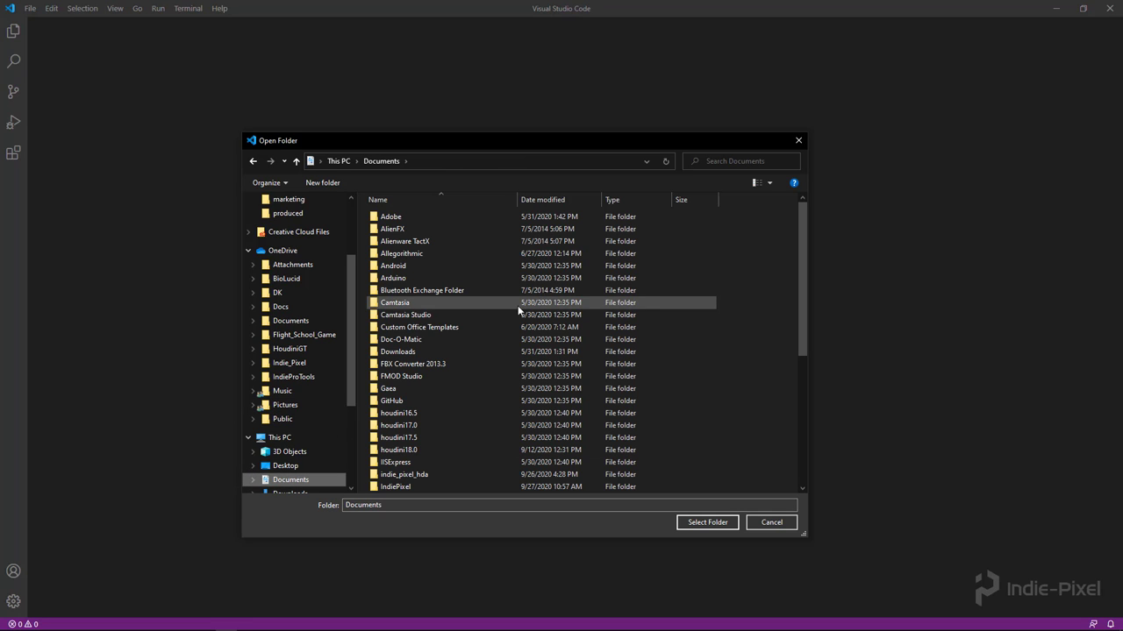
{"action": "scroll", "coordinate": [468, 356], "scroll_direction": "down", "scroll_amount": 1}
{"action": "scroll", "coordinate": [435, 403], "scroll_direction": "down", "scroll_amount": 1}
{"action": "double_click", "coordinate": [434, 416]}
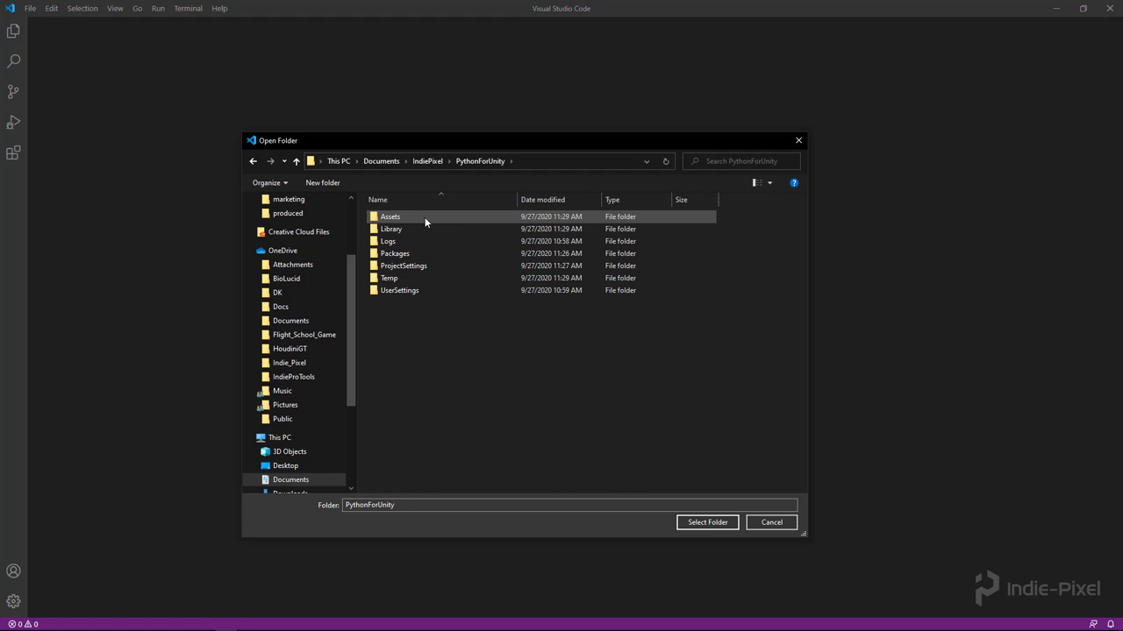
{"action": "double_click", "coordinate": [425, 217]}
{"action": "left_click", "coordinate": [425, 216]}
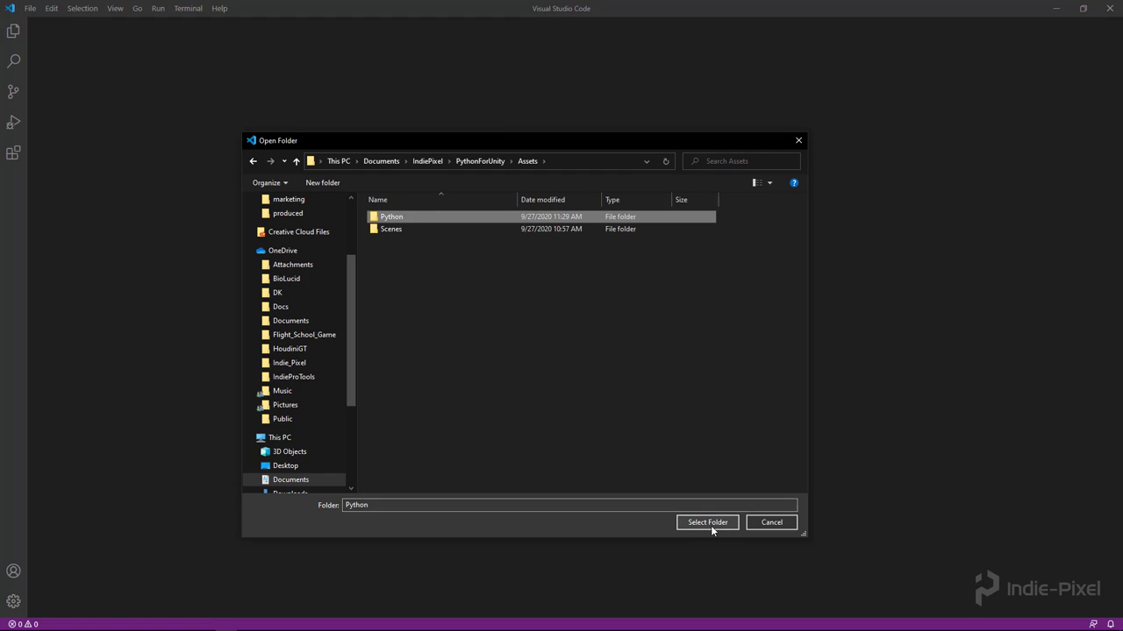
{"action": "left_click", "coordinate": [708, 522]}
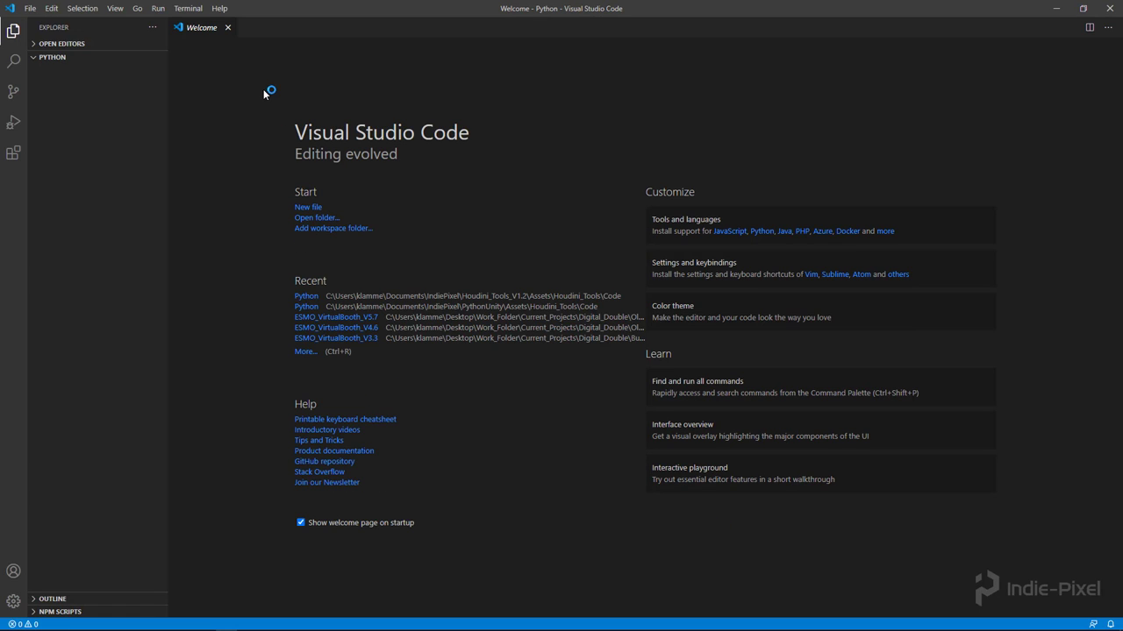
{"action": "left_click", "coordinate": [227, 27]}
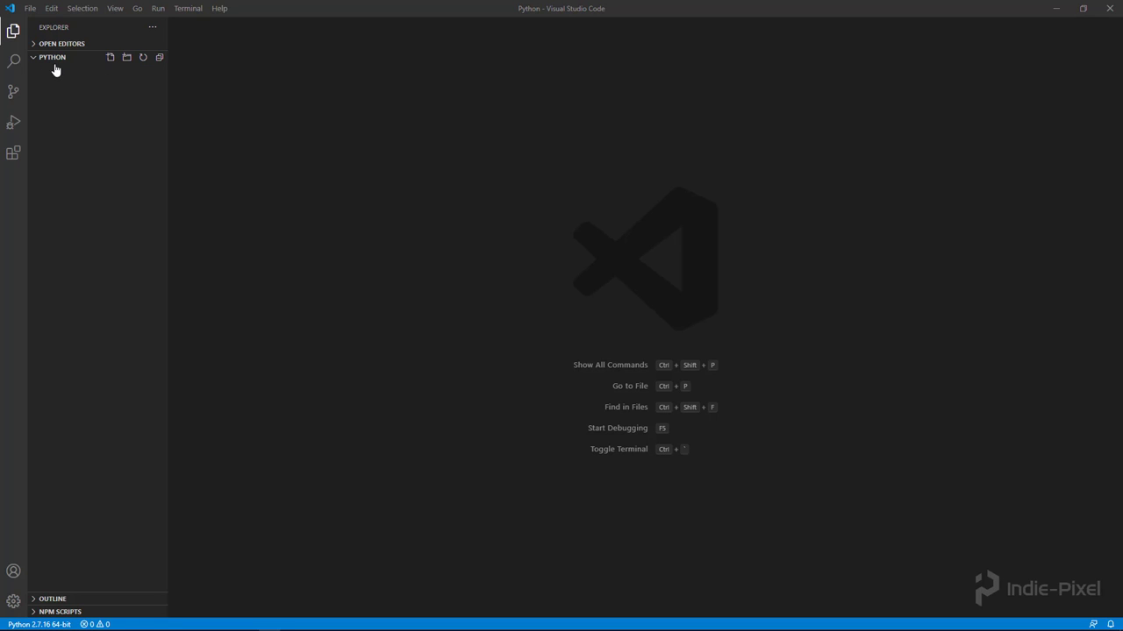
Create a new file named log_names.py in the Python folder
{"action": "left_click", "coordinate": [110, 58]}
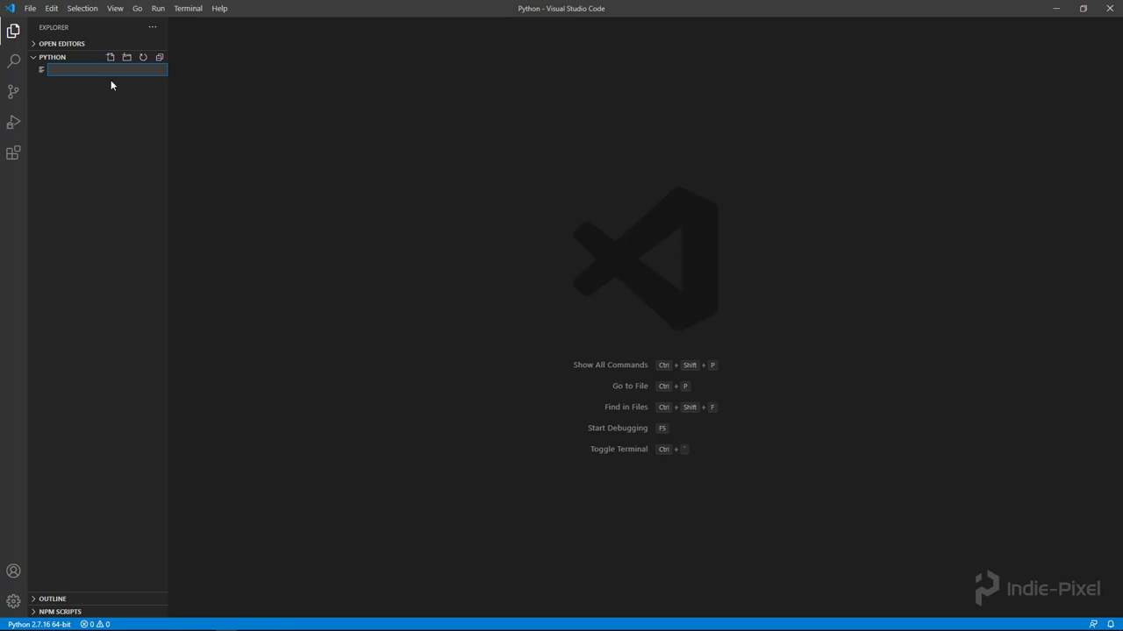
{"action": "type", "text": "log_names.py"}
{"action": "key", "text": "Return"}
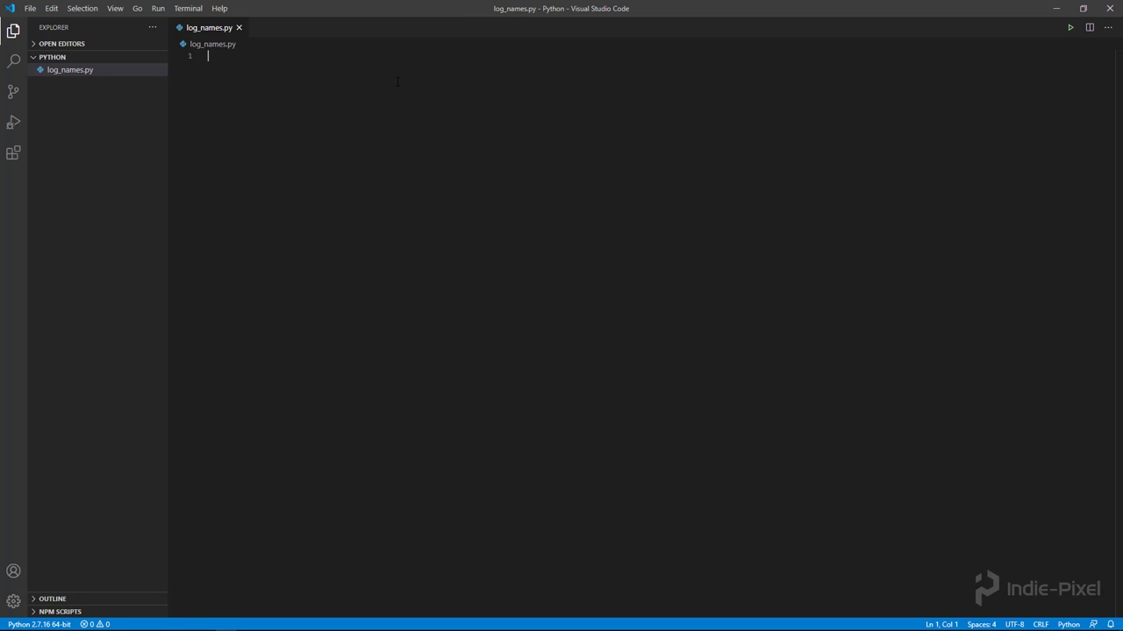
Write an import statement for UnityEngine on the first line of log_names.py
{"action": "type", "text": "import "}
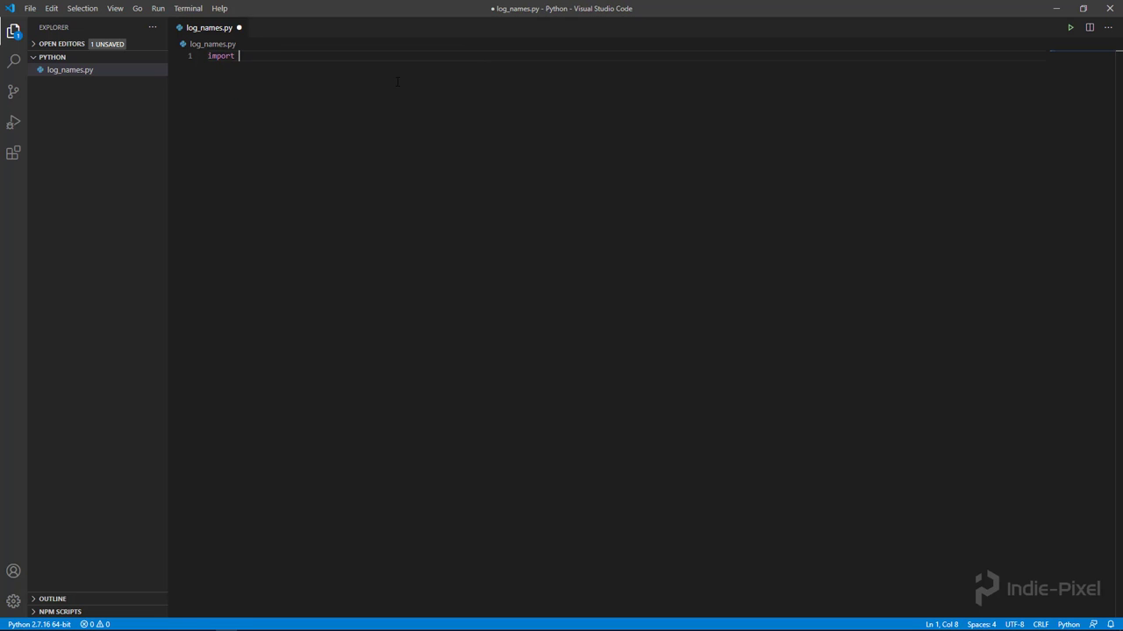
{"action": "type", "text": "UnityEngine"}
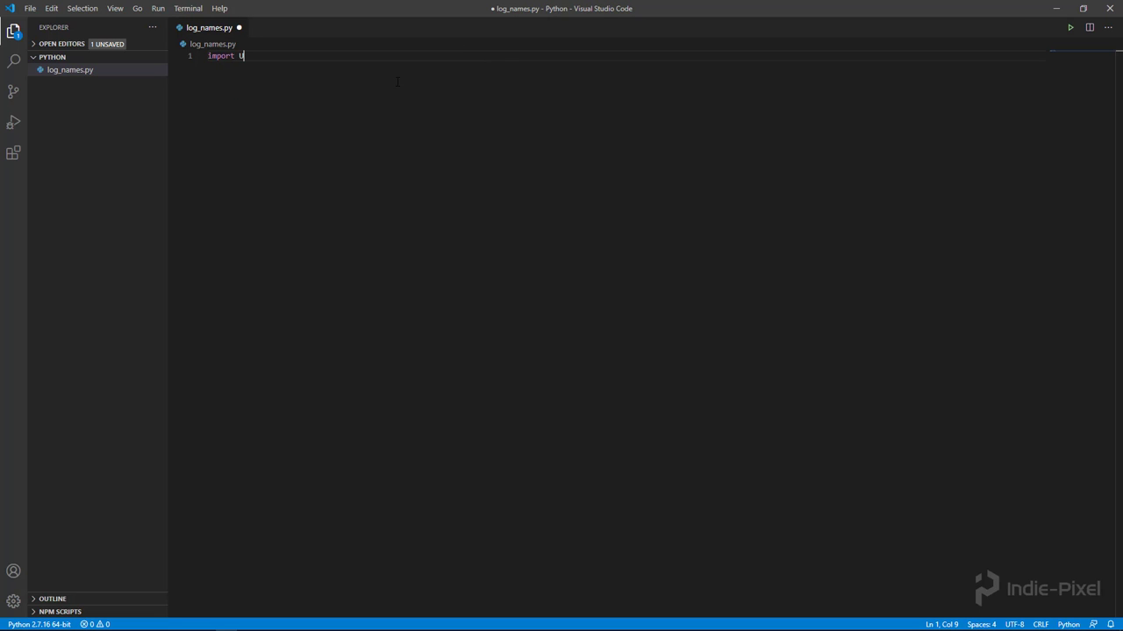